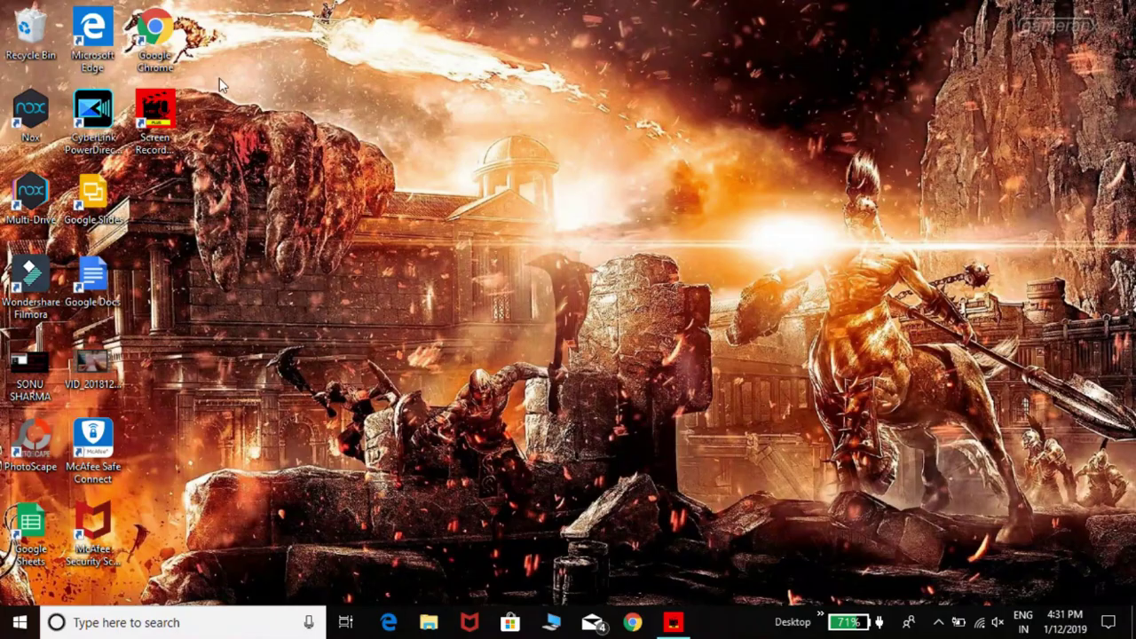
Launch Wondershare Filmora and bring up the file browser for importing media files.
{"action": "double_click", "coordinate": [31, 282]}
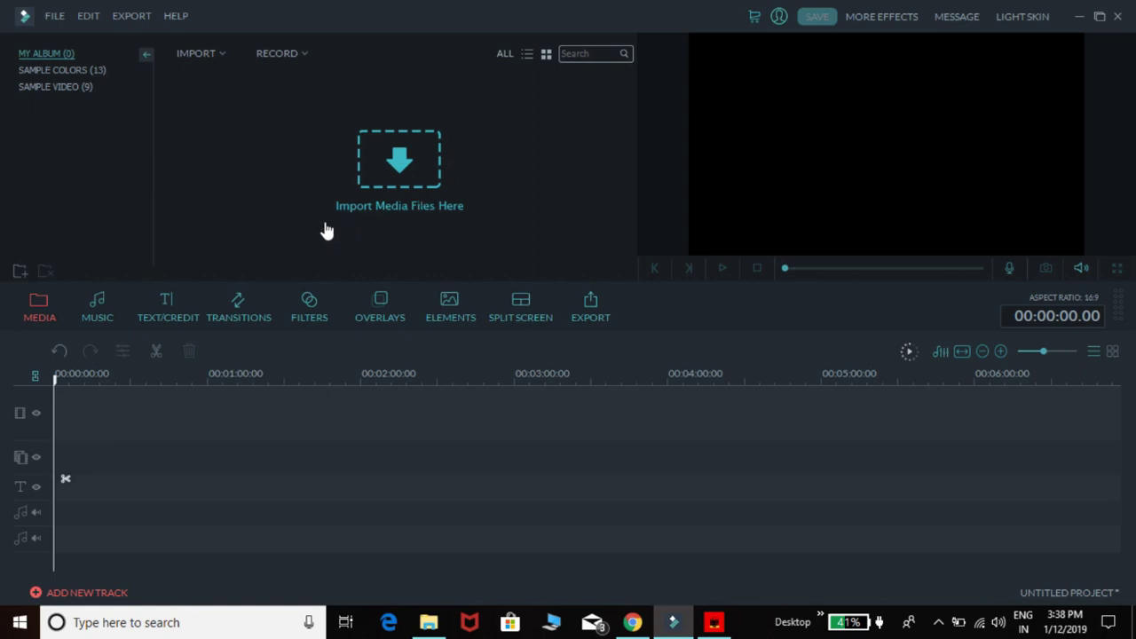
{"action": "left_click", "coordinate": [225, 54]}
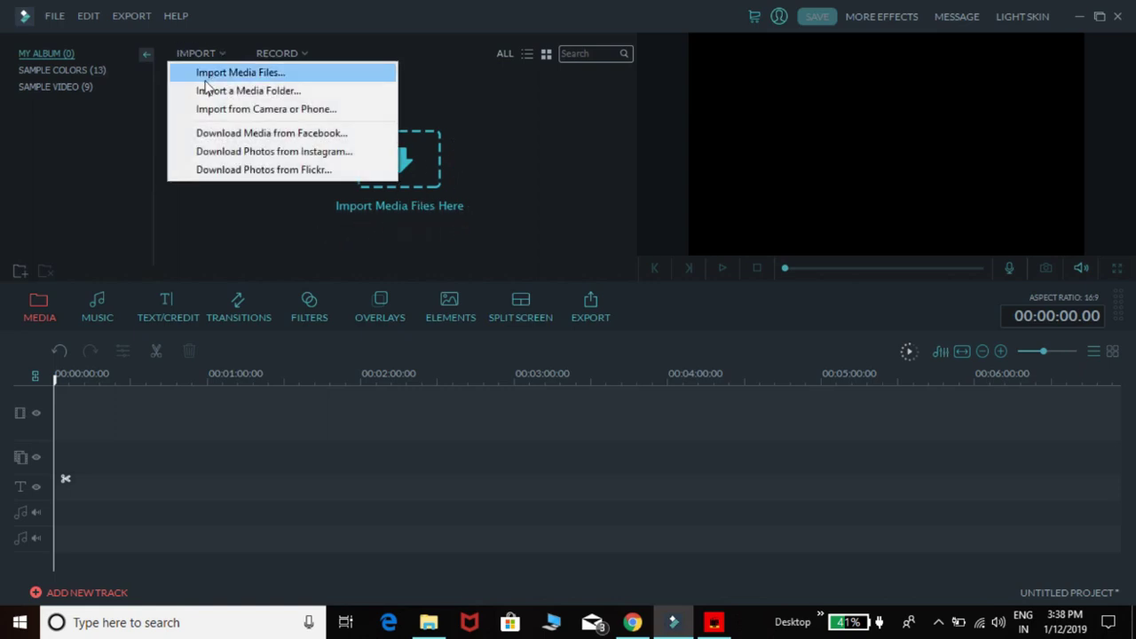
{"action": "left_click", "coordinate": [254, 80]}
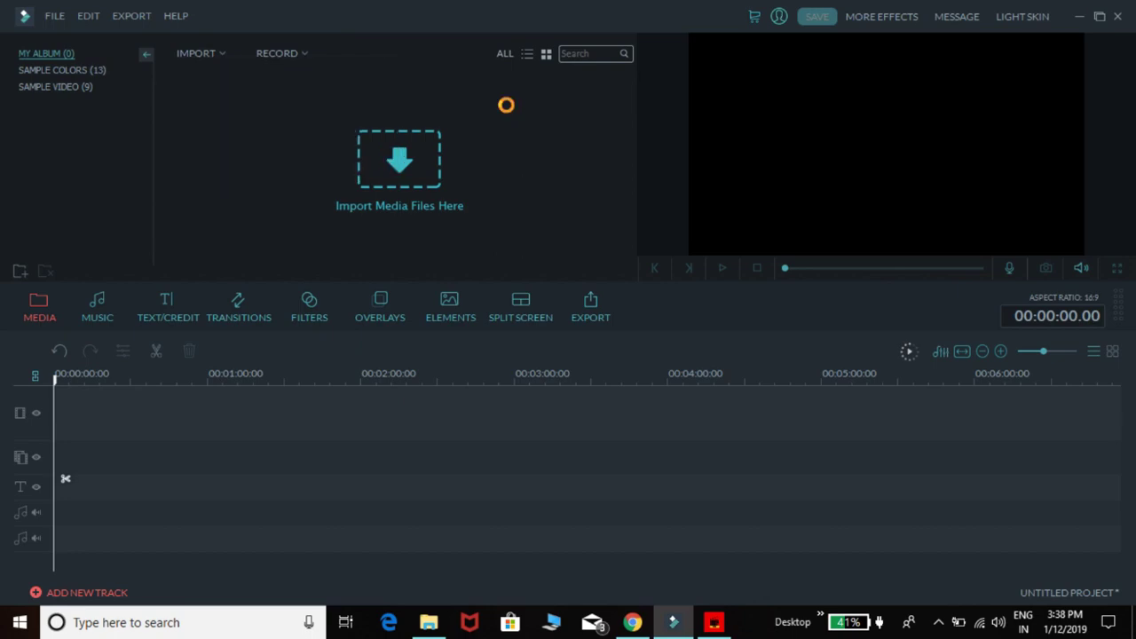
{"action": "left_click", "coordinate": [549, 12]}
{"action": "left_click", "coordinate": [404, 165]}
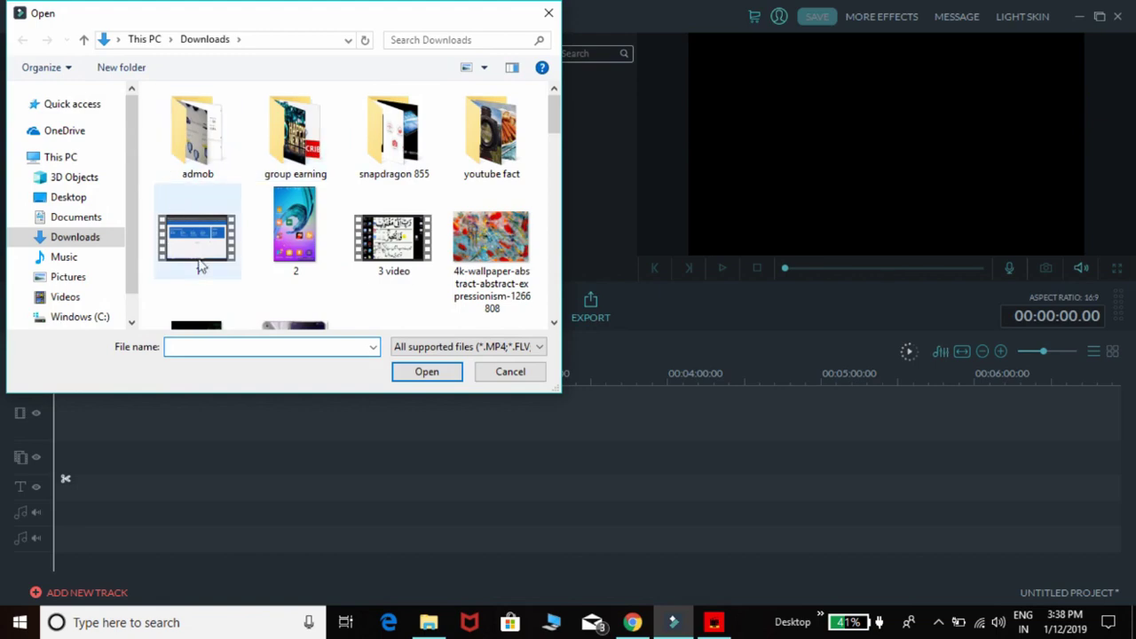
Import the three WP_20181217 videos from the Captures folder inside Videos into the media album.
{"action": "scroll", "coordinate": [370, 233], "scroll_direction": "down", "scroll_amount": 2}
{"action": "scroll", "coordinate": [369, 233], "scroll_direction": "down", "scroll_amount": 5}
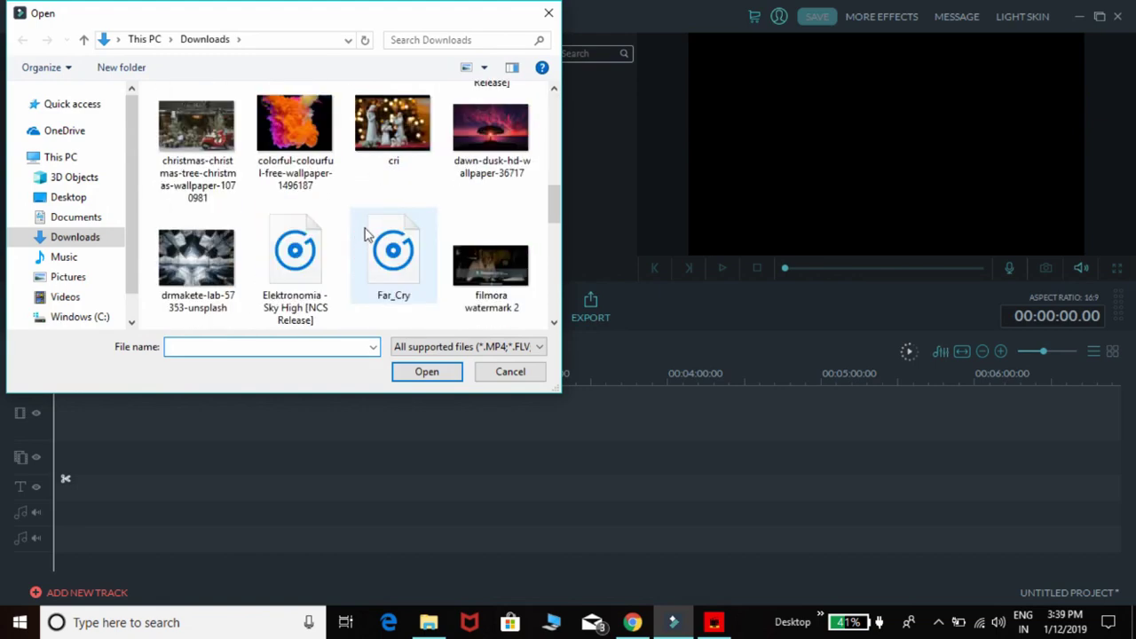
{"action": "left_click", "coordinate": [68, 299]}
{"action": "double_click", "coordinate": [165, 147]}
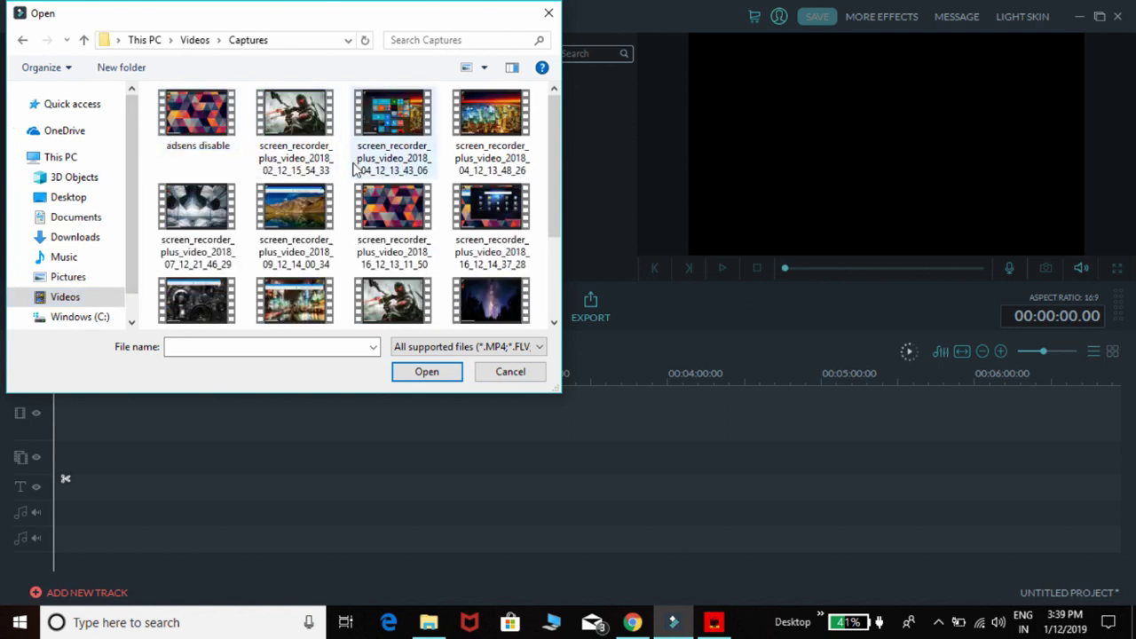
{"action": "scroll", "coordinate": [355, 168], "scroll_direction": "down", "scroll_amount": 5}
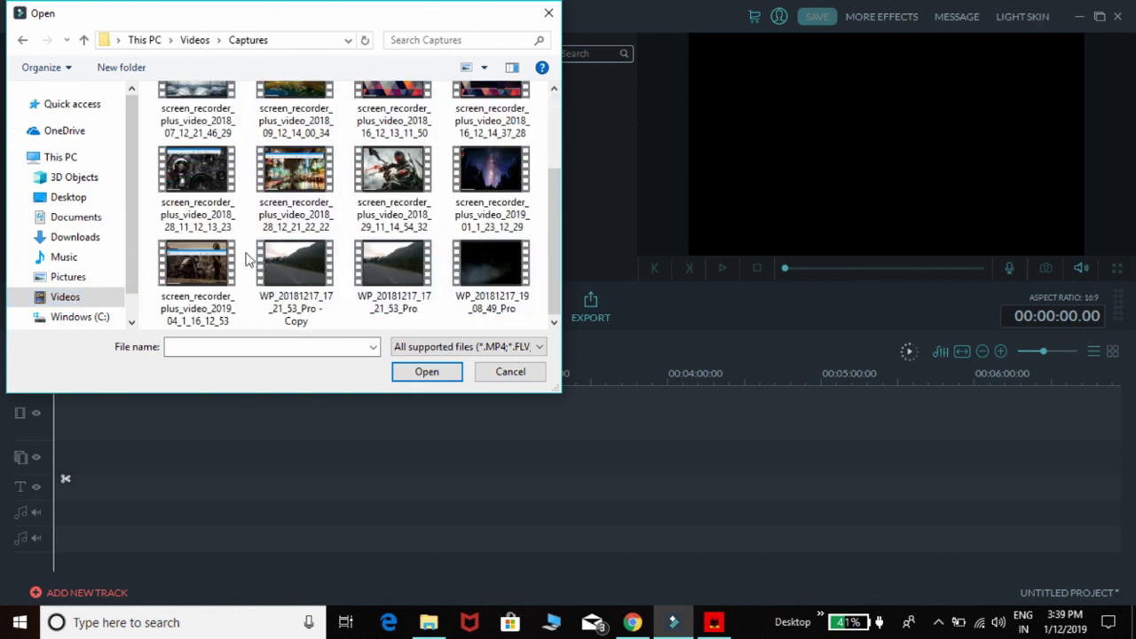
{"action": "left_click_drag", "start_coordinate": [246, 252], "coordinate": [542, 257]}
{"action": "left_click", "coordinate": [430, 371]}
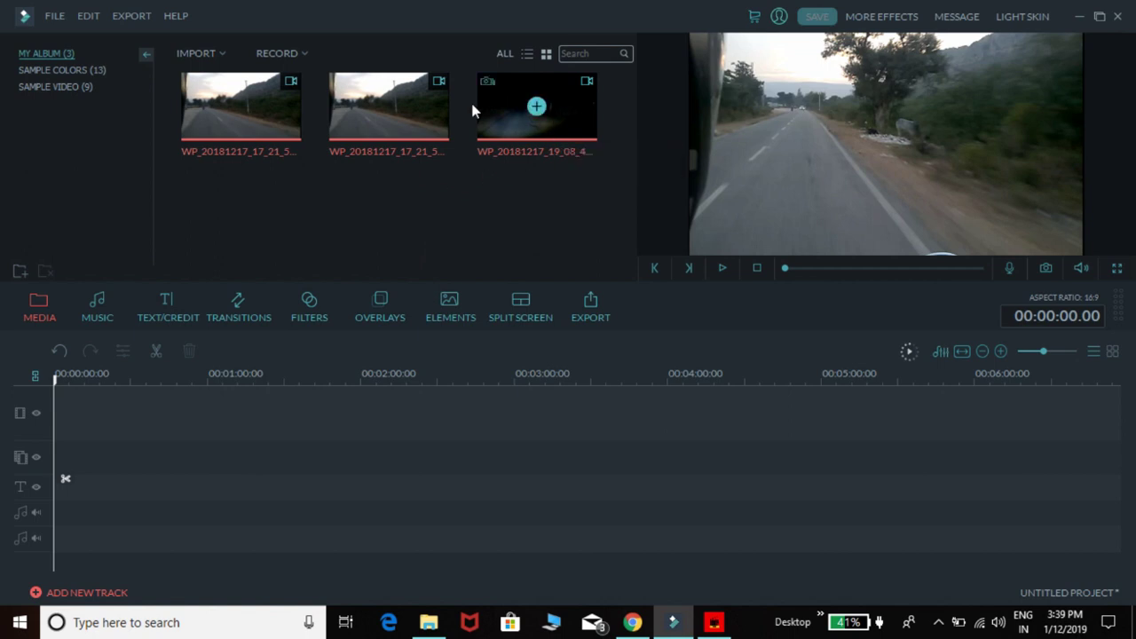
{"action": "left_click", "coordinate": [240, 106]}
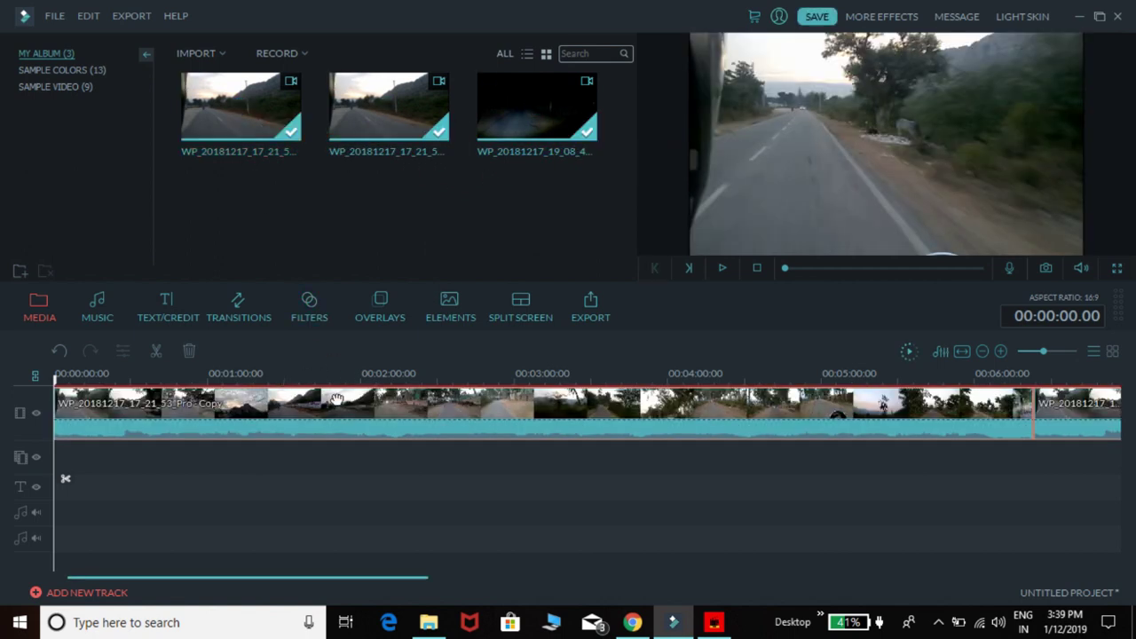
{"action": "right_click", "coordinate": [276, 411]}
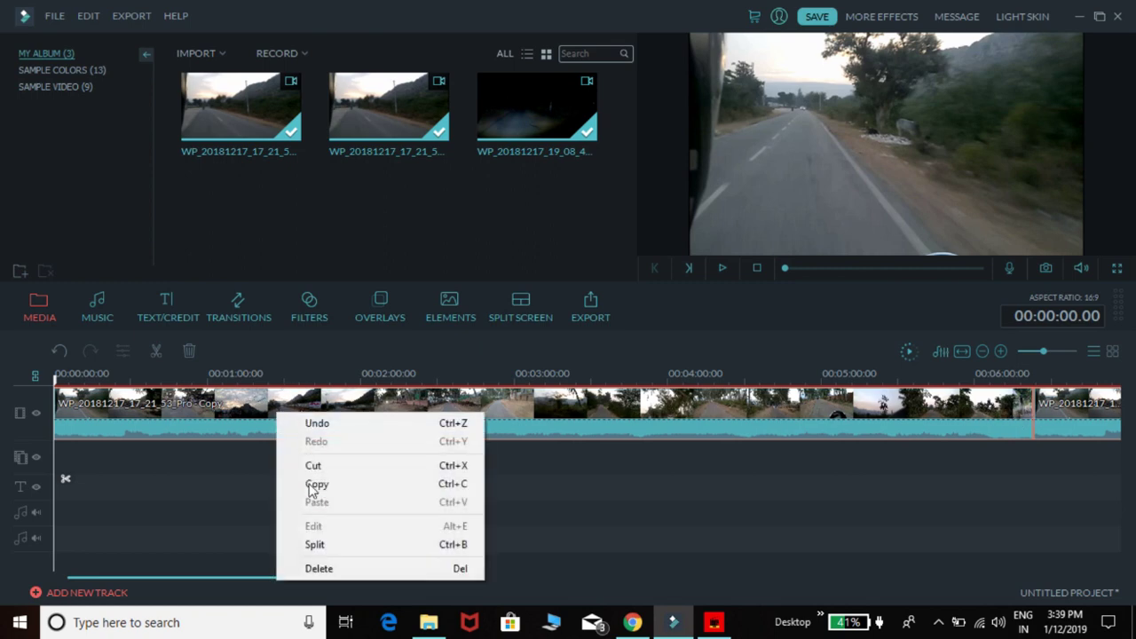
{"action": "left_click", "coordinate": [339, 568]}
Place the three imported clips one after another on the video track, with the dark WP_20181217_19_08 clip last.
{"action": "left_click_drag", "start_coordinate": [240, 103], "coordinate": [151, 363]}
{"action": "left_click_drag", "start_coordinate": [385, 106], "coordinate": [1043, 410]}
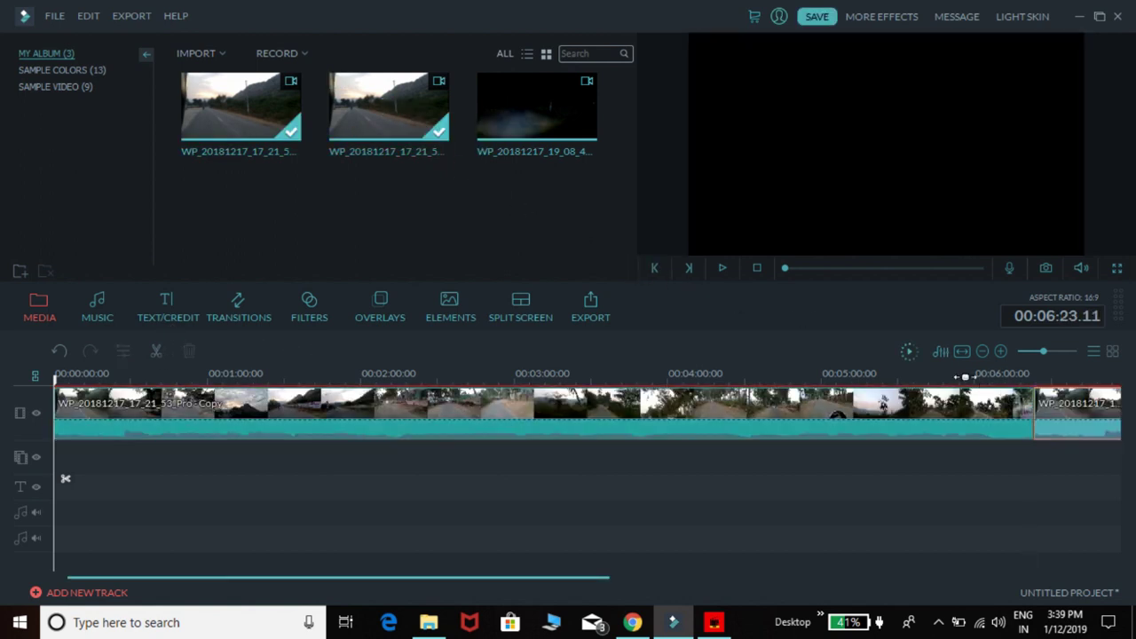
{"action": "left_click_drag", "start_coordinate": [526, 117], "coordinate": [447, 443]}
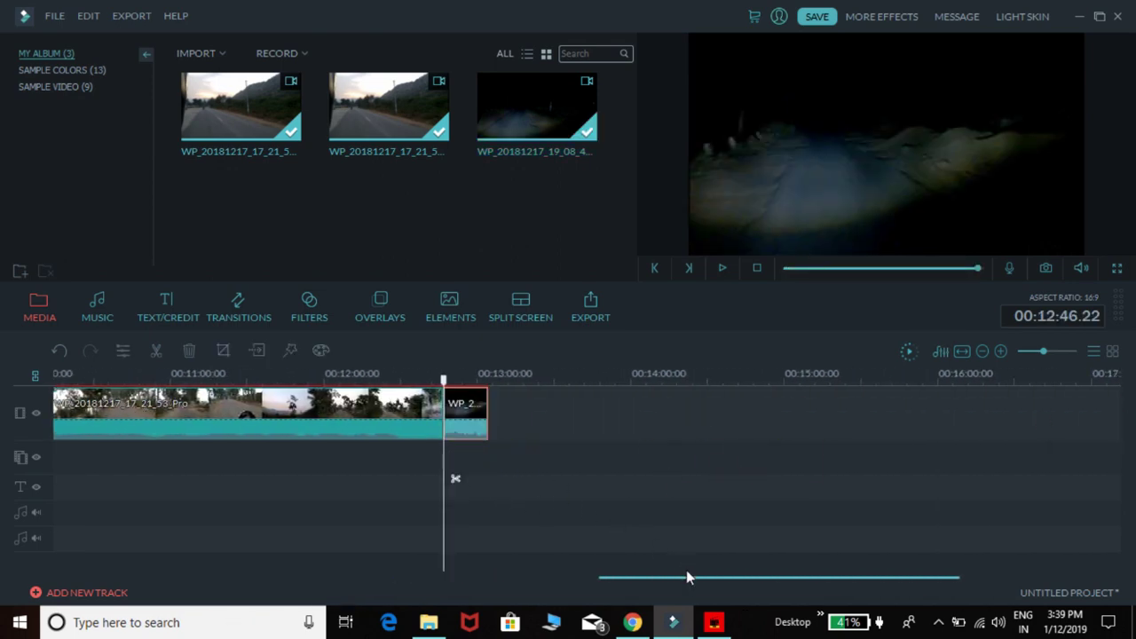
Preview the opening seconds of the dark last clip and the first seconds of the timeline.
{"action": "left_click_drag", "start_coordinate": [692, 584], "coordinate": [81, 577]}
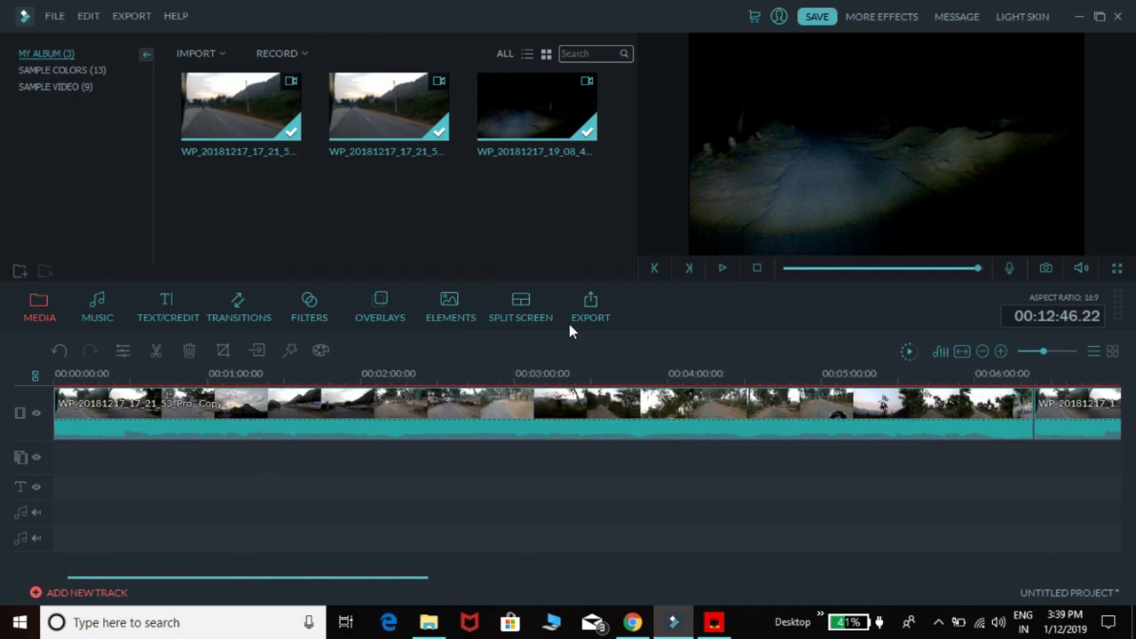
{"action": "left_click", "coordinate": [724, 263]}
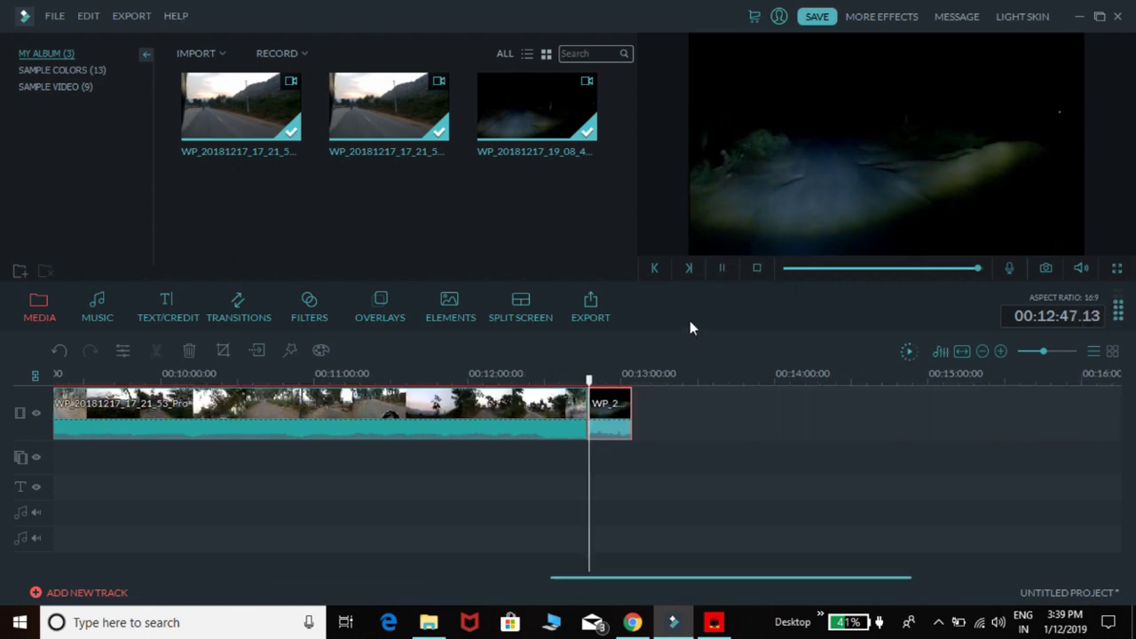
{"action": "left_click", "coordinate": [720, 269]}
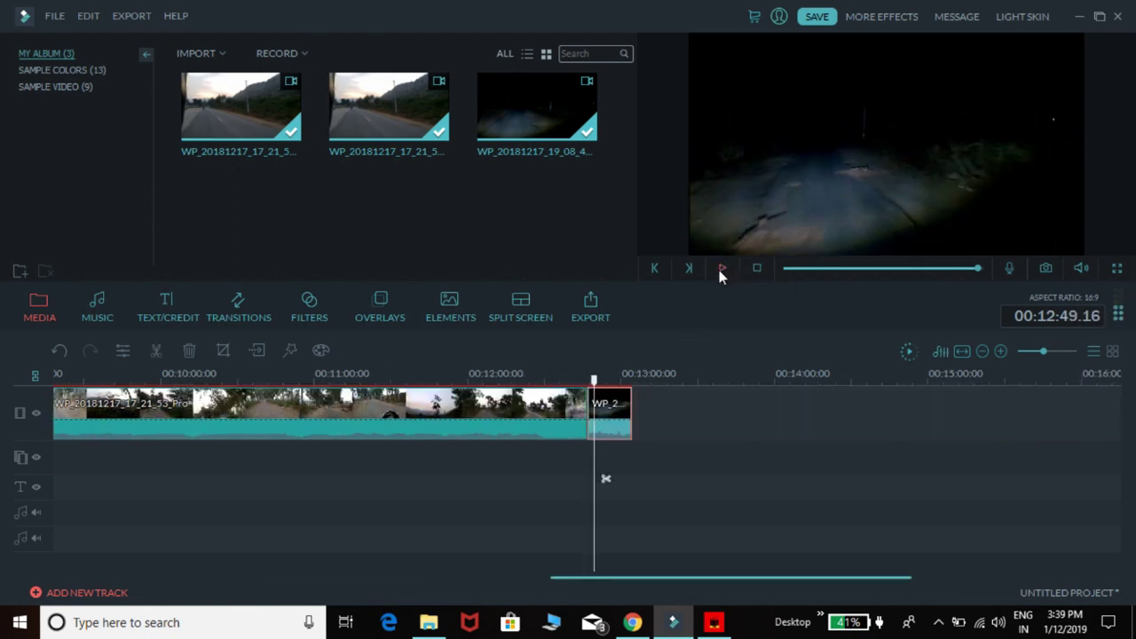
{"action": "left_click_drag", "start_coordinate": [595, 390], "coordinate": [40, 420]}
{"action": "left_click", "coordinate": [783, 266]}
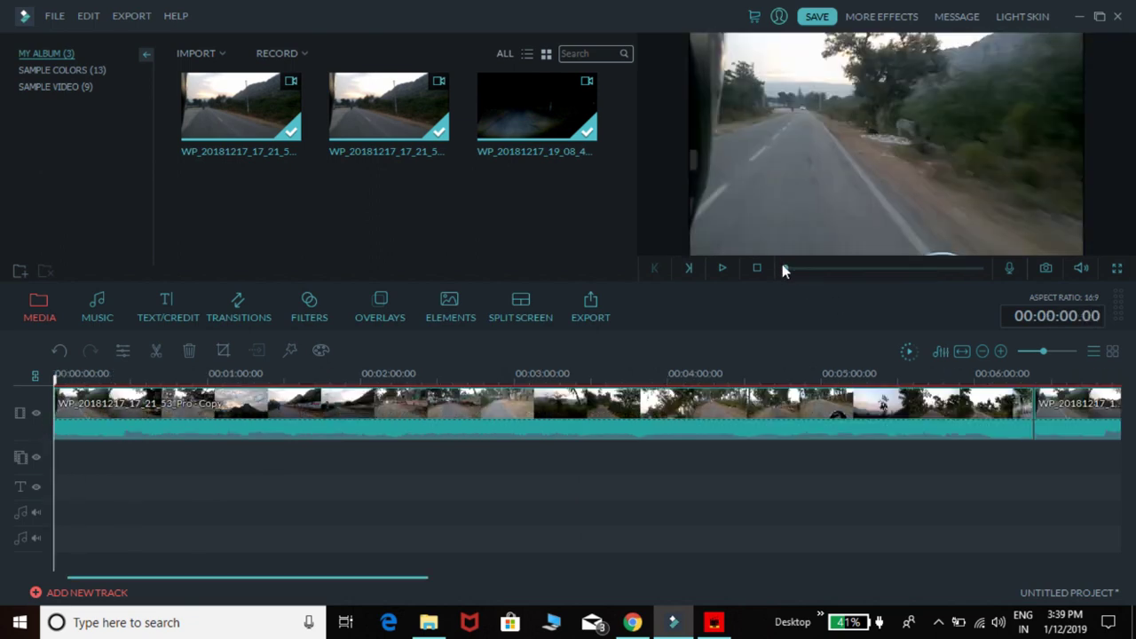
{"action": "left_click", "coordinate": [723, 269]}
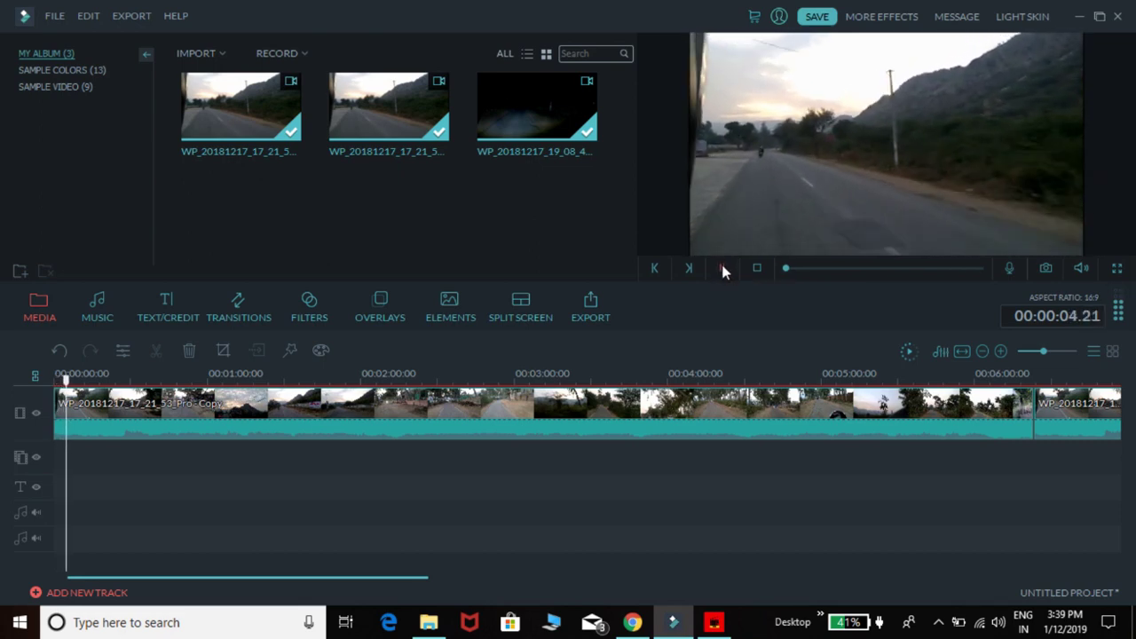
{"action": "left_click", "coordinate": [724, 269]}
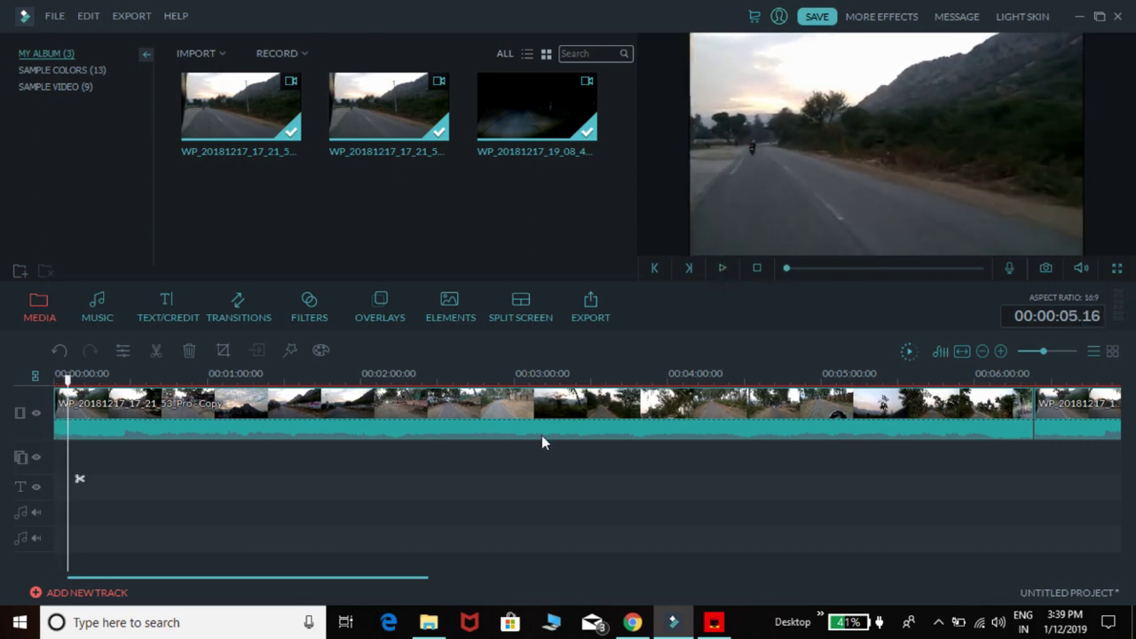
Detach the audio from the first clip on the timeline and delete the detached audio.
{"action": "right_click", "coordinate": [374, 435]}
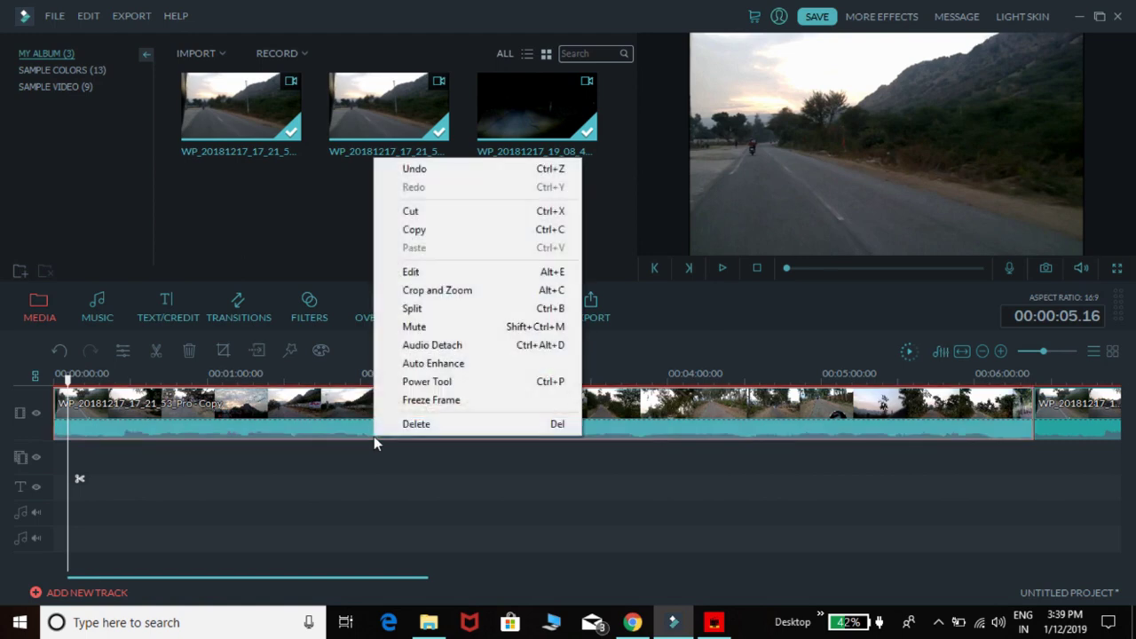
{"action": "left_click", "coordinate": [456, 345]}
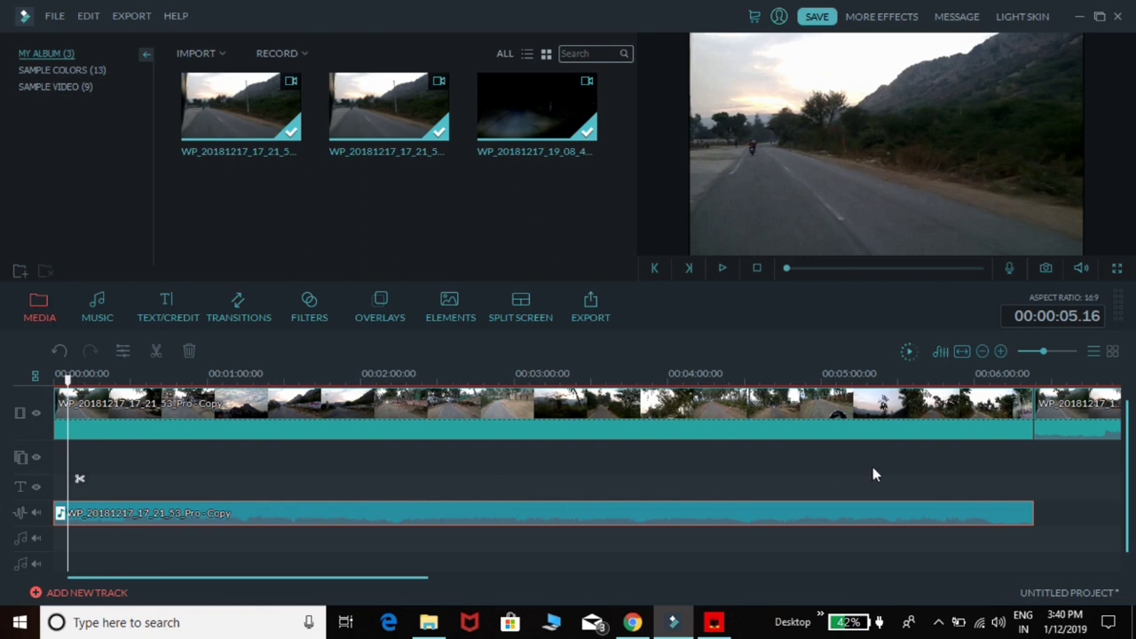
{"action": "right_click", "coordinate": [243, 520]}
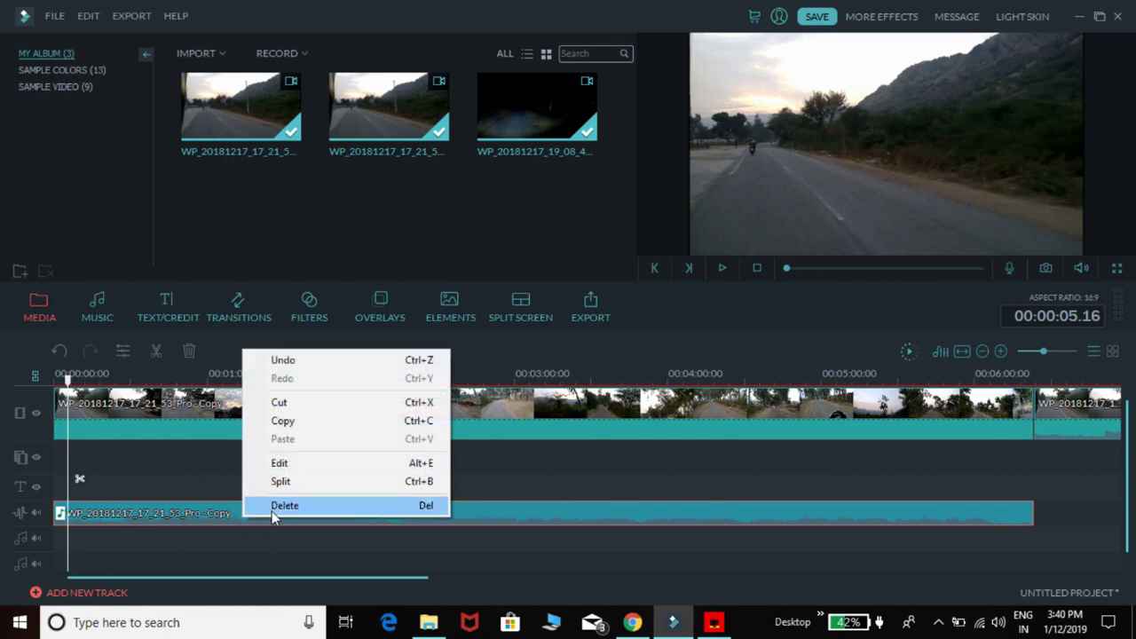
{"action": "left_click", "coordinate": [284, 505]}
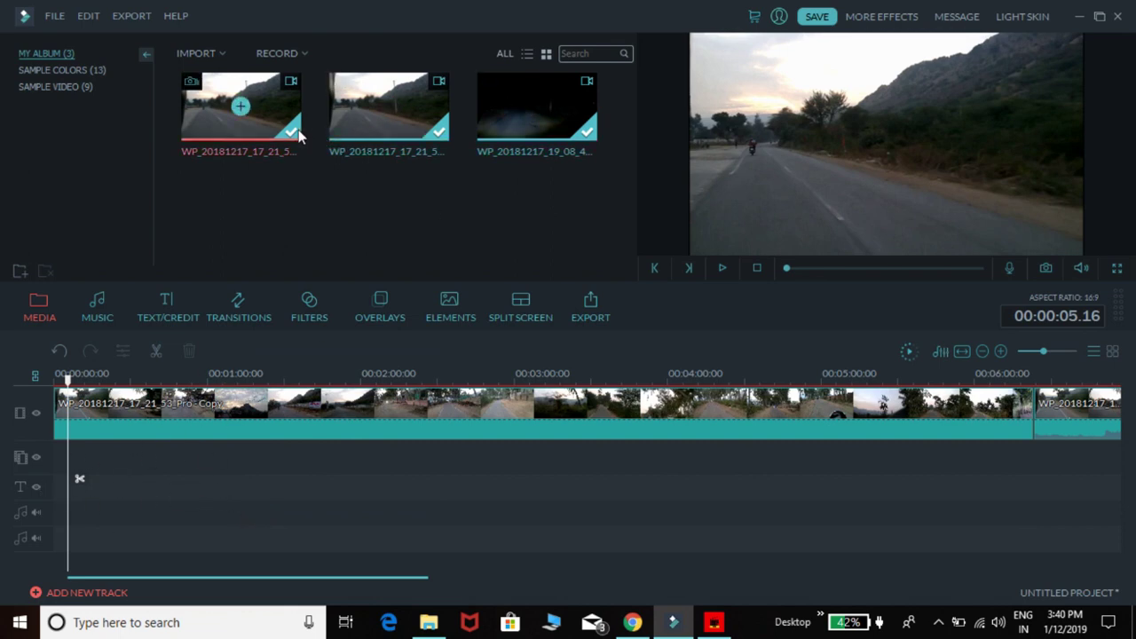
{"action": "left_click", "coordinate": [221, 55]}
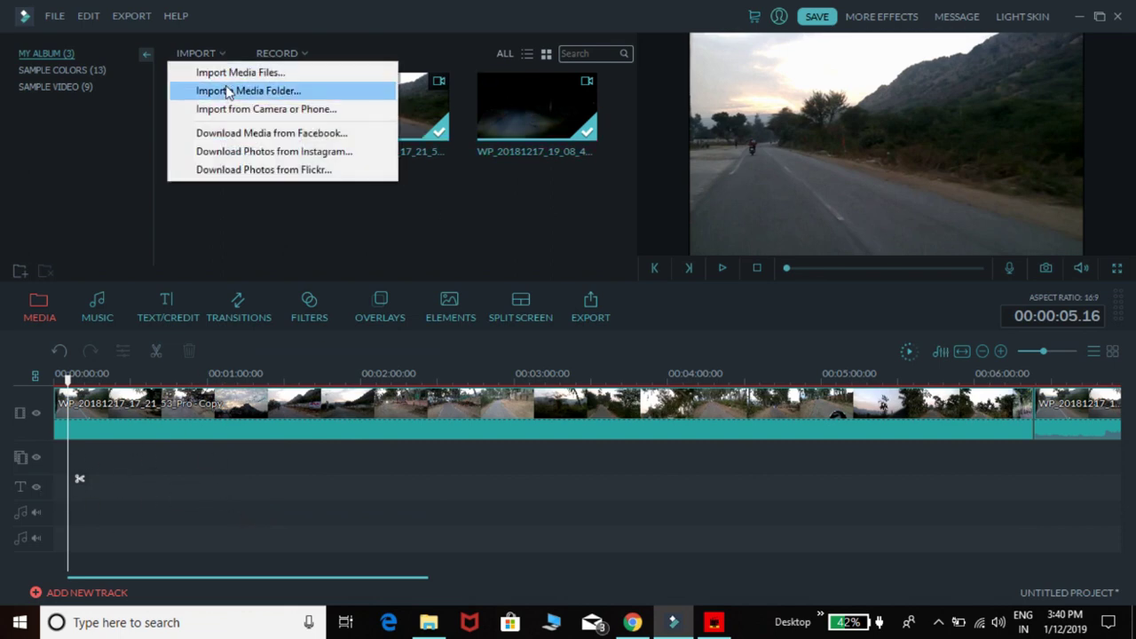
{"action": "left_click", "coordinate": [238, 73]}
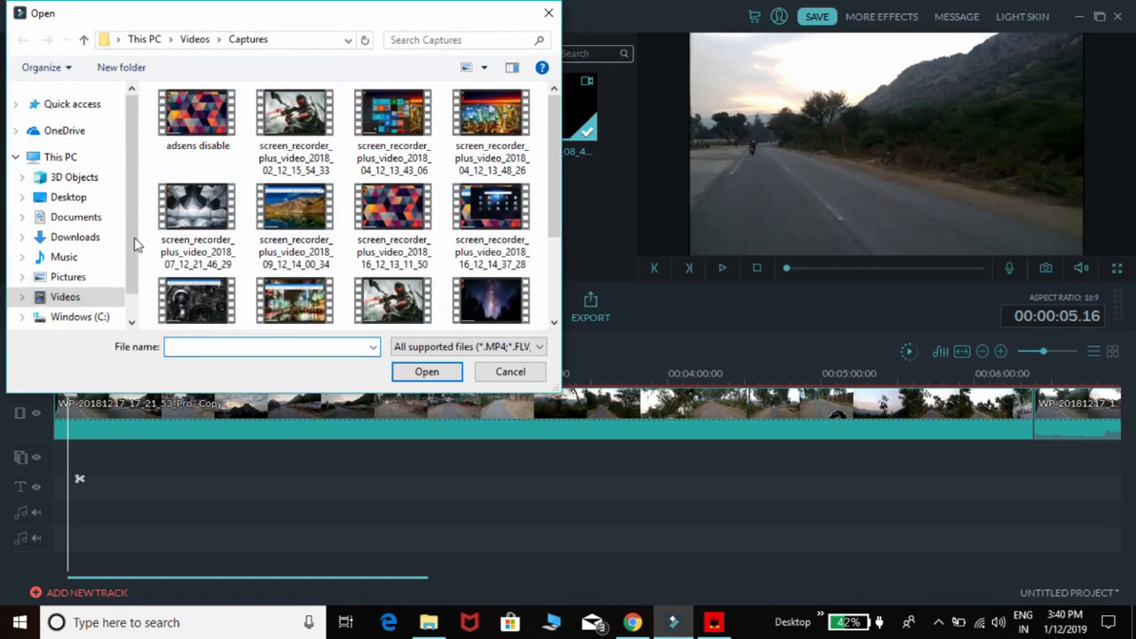
{"action": "left_click", "coordinate": [548, 13]}
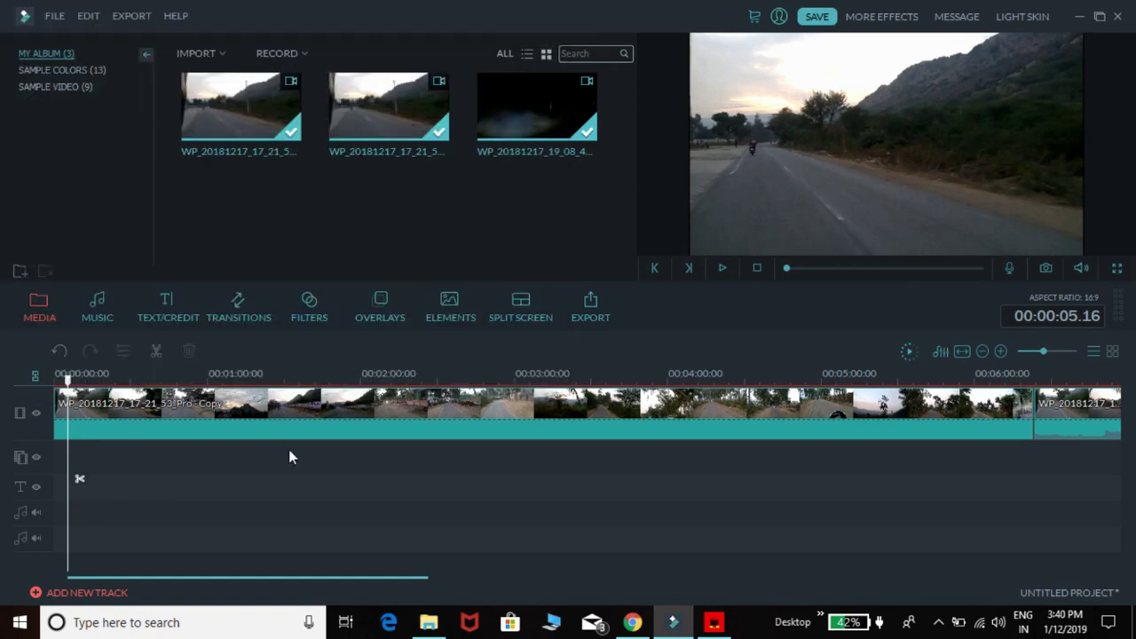
Play the timeline from the start and split the first clip at 00:00:05.17.
{"action": "left_click", "coordinate": [55, 373]}
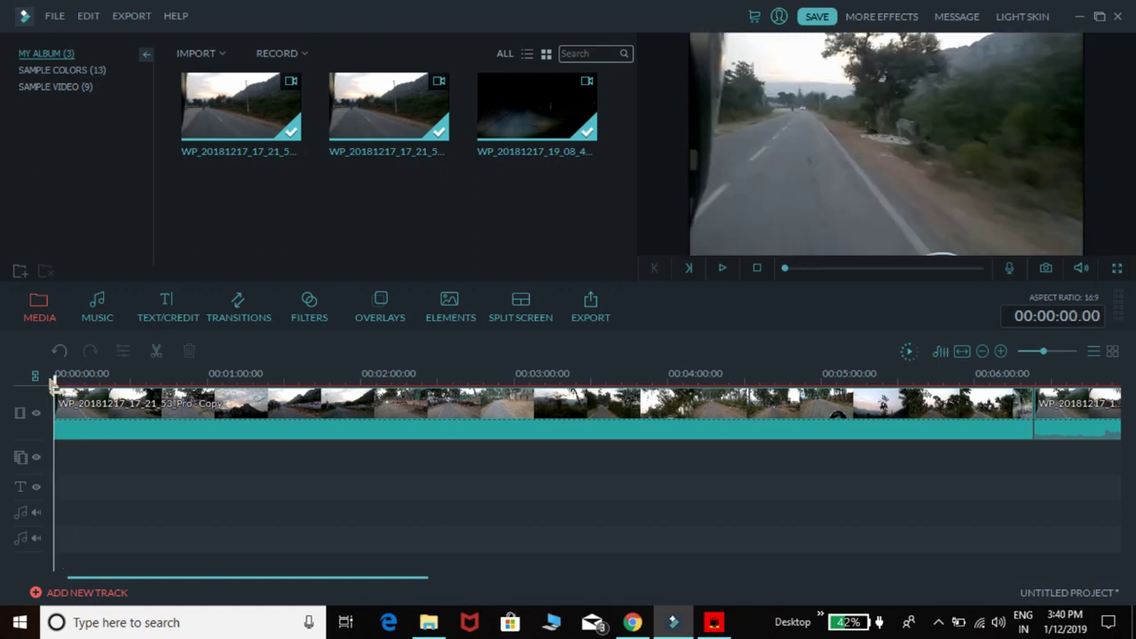
{"action": "left_click", "coordinate": [725, 267]}
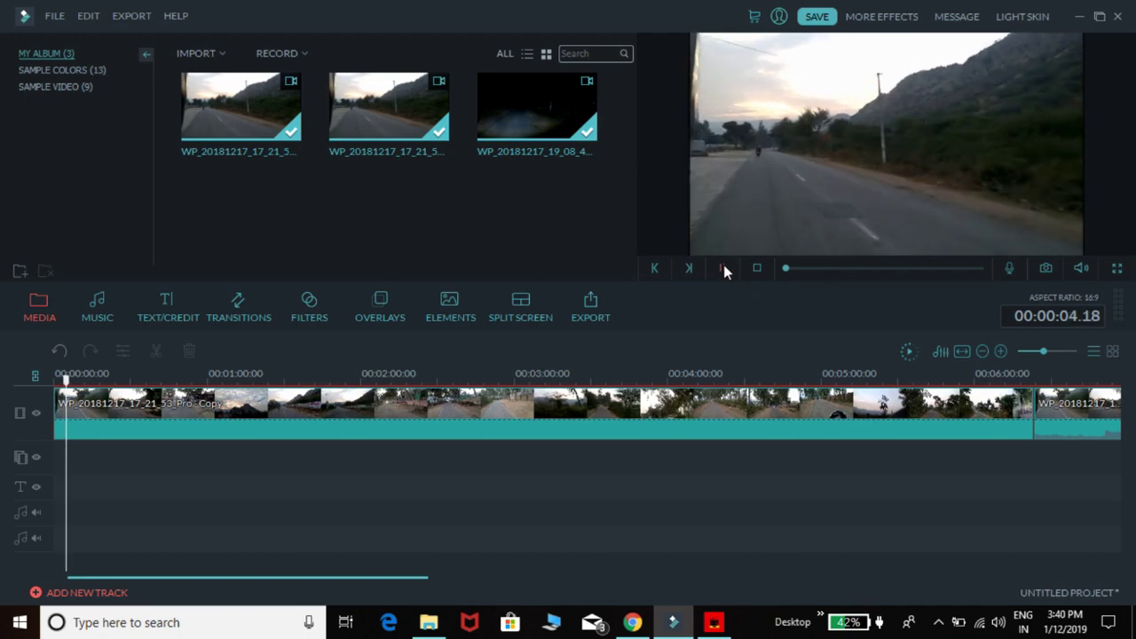
{"action": "left_click", "coordinate": [723, 267]}
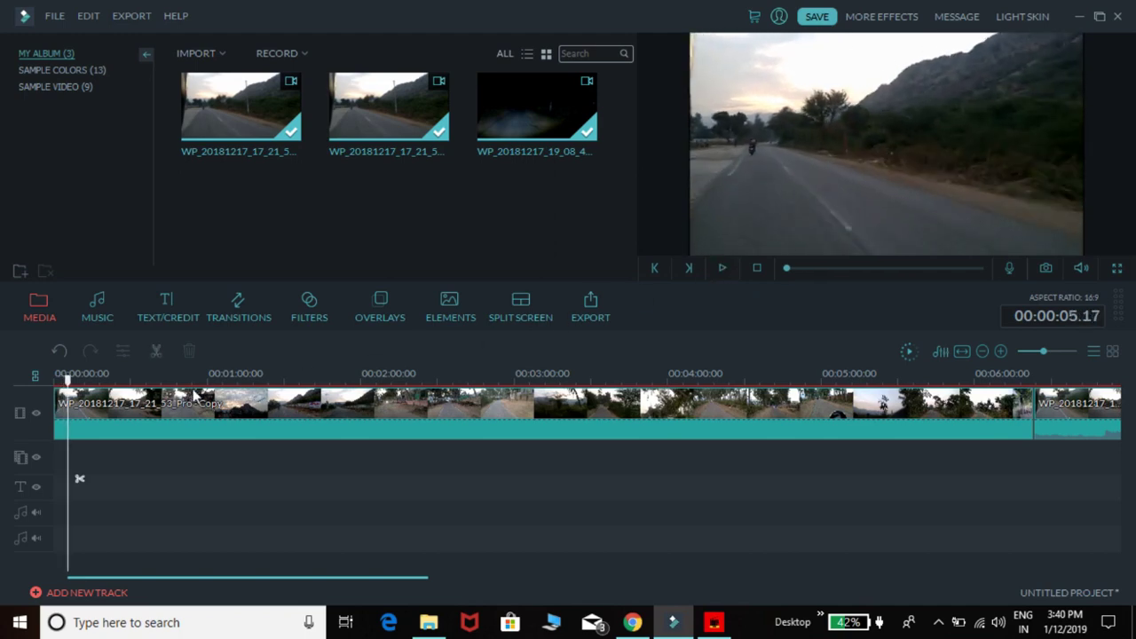
{"action": "left_click", "coordinate": [160, 348]}
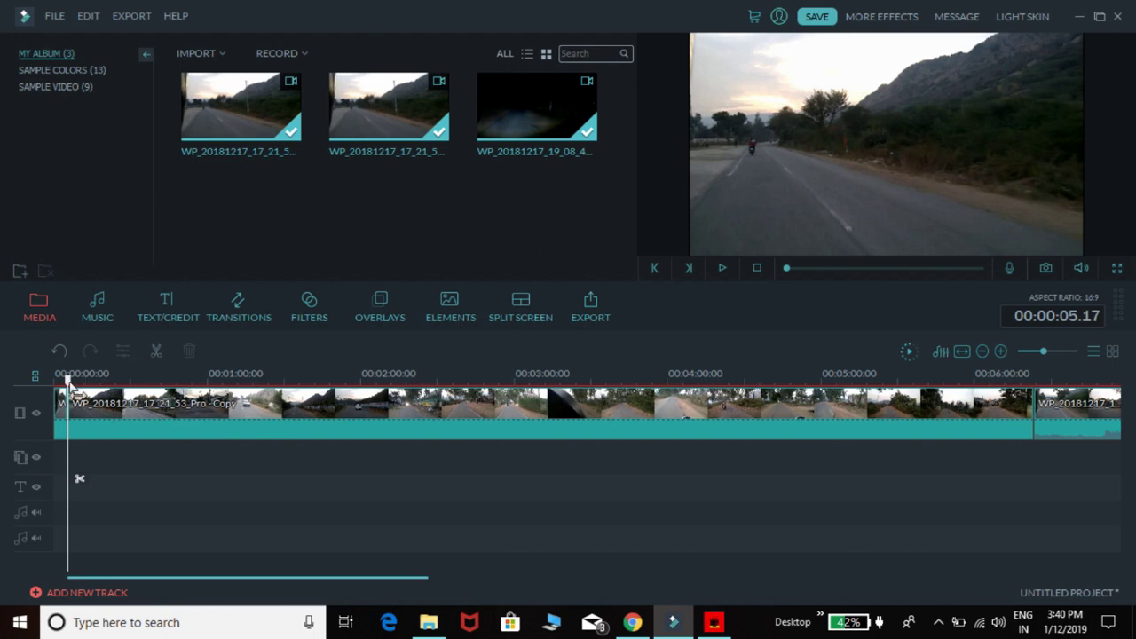
Set the speed of the first clip's long section after the split to 8.700.
{"action": "left_click_drag", "start_coordinate": [69, 383], "coordinate": [168, 386]}
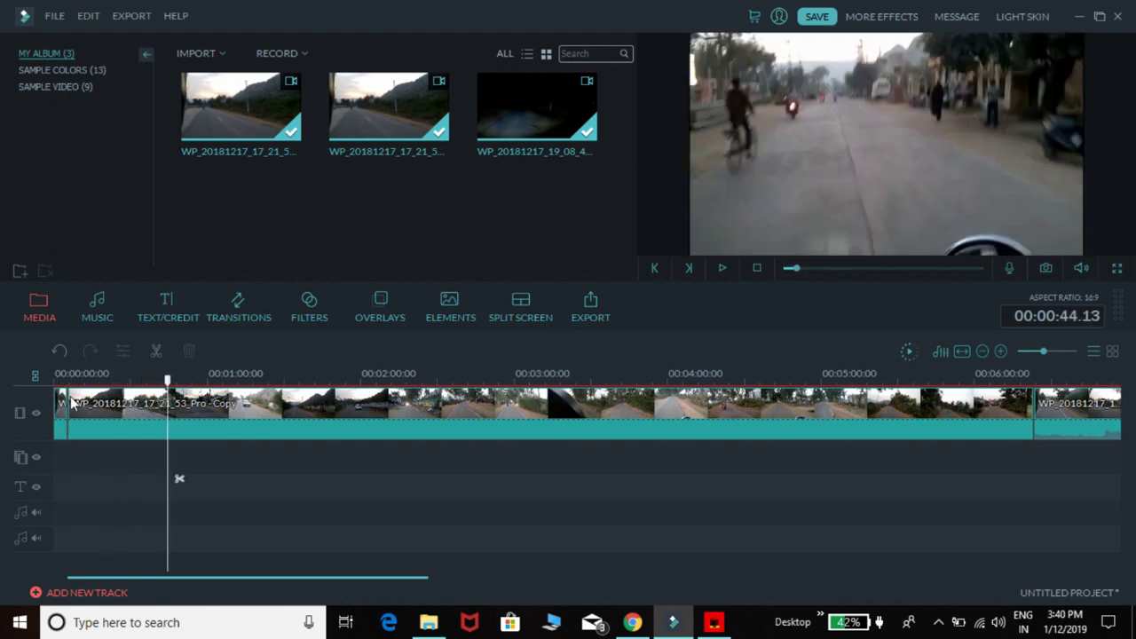
{"action": "left_click_drag", "start_coordinate": [173, 477], "coordinate": [46, 391]}
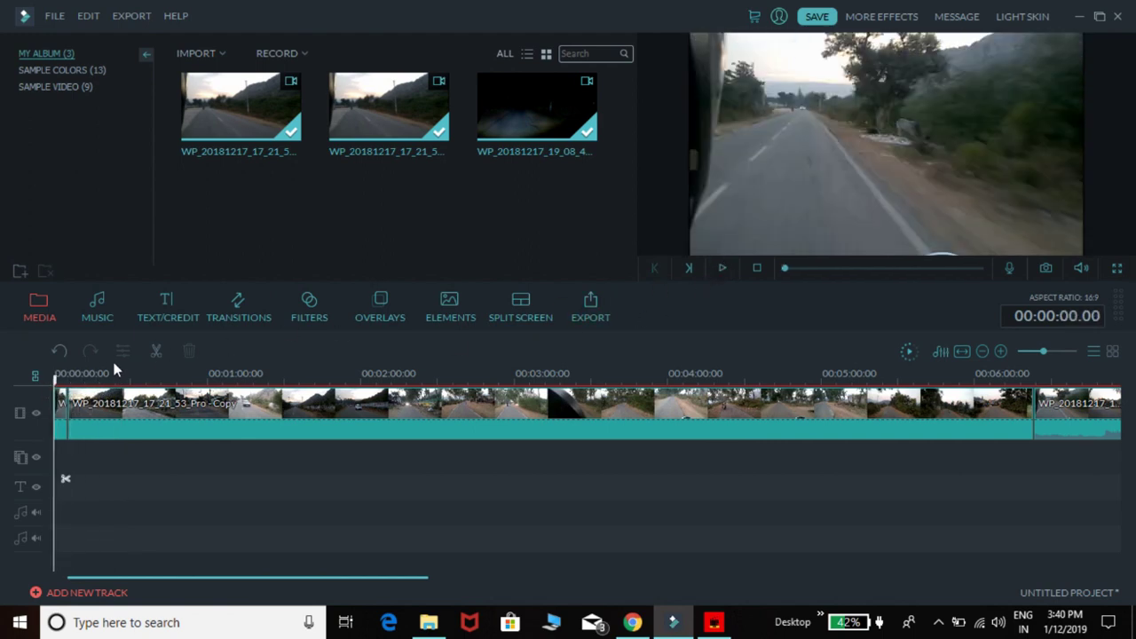
{"action": "left_click", "coordinate": [67, 380]}
{"action": "left_click", "coordinate": [133, 403]}
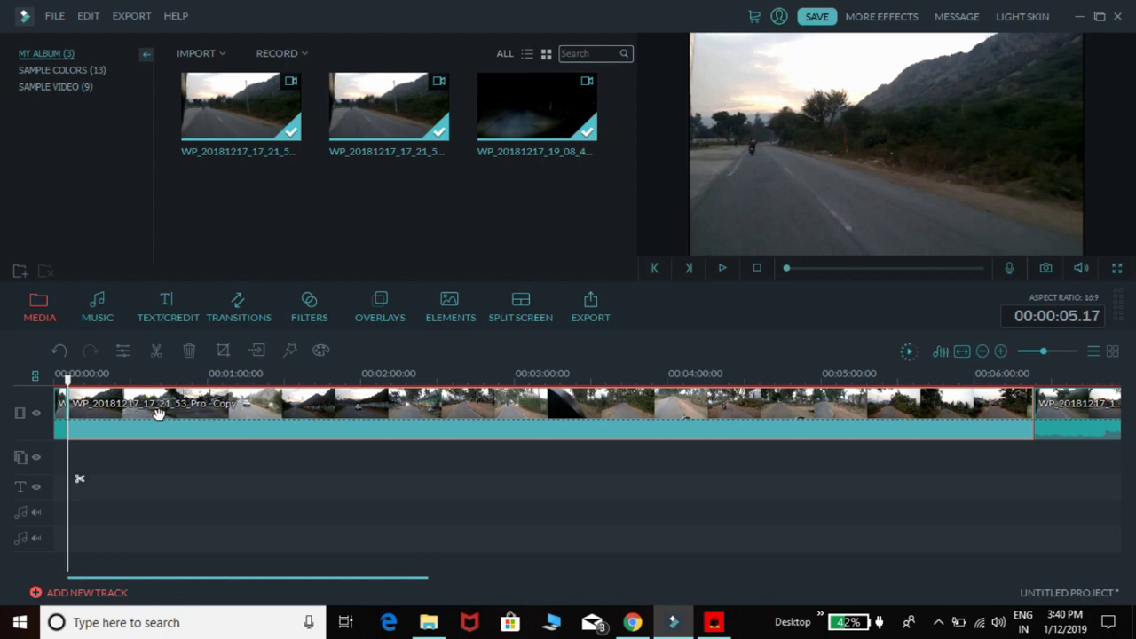
{"action": "right_click", "coordinate": [157, 415]}
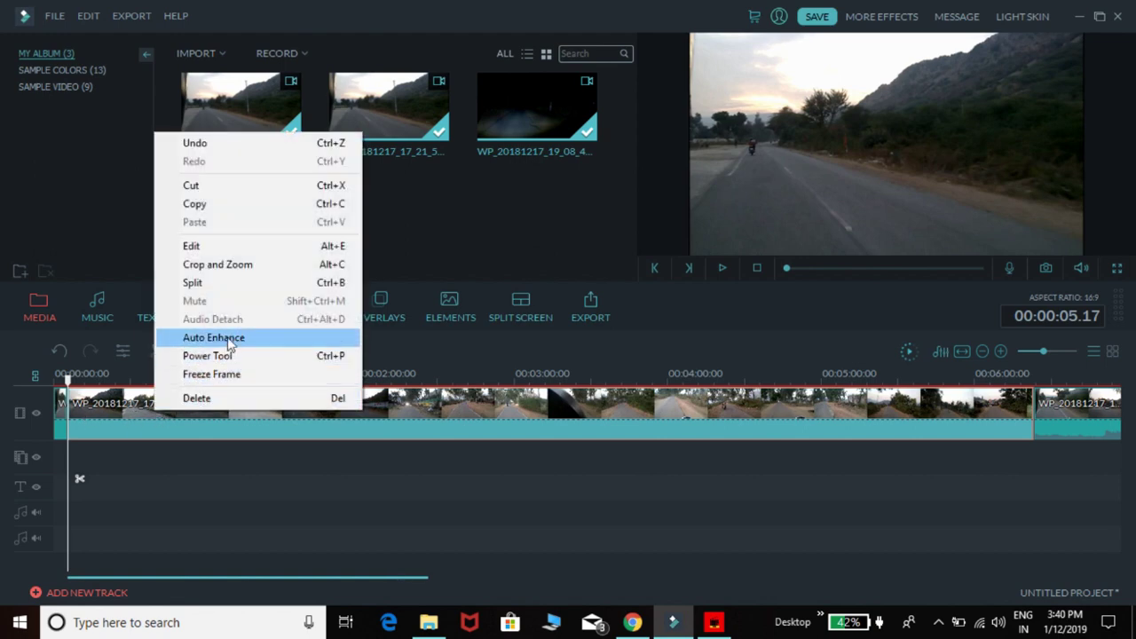
{"action": "left_click", "coordinate": [276, 248]}
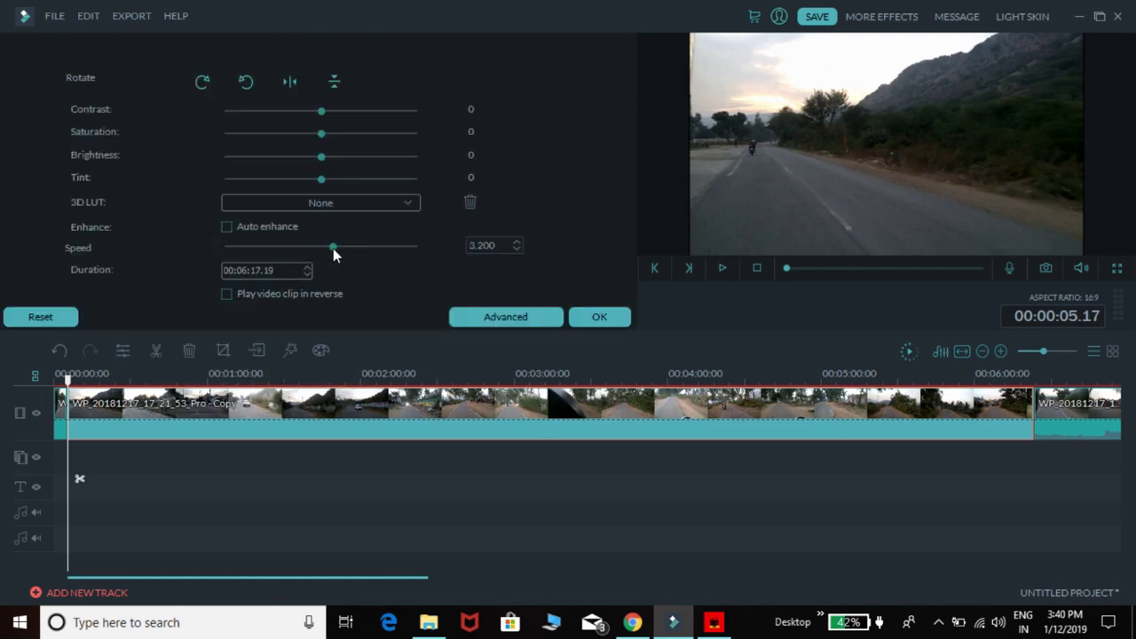
{"action": "left_click_drag", "start_coordinate": [335, 249], "coordinate": [362, 252]}
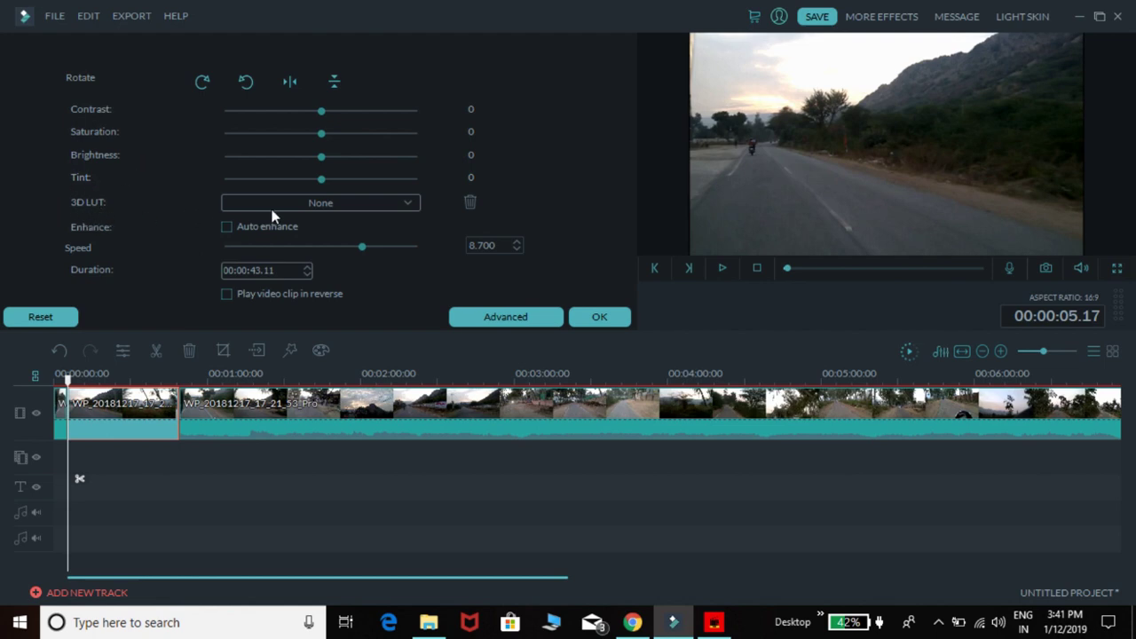
Compare the sped-up section's picture with and without Auto enhance, leaving the option switched off.
{"action": "left_click", "coordinate": [227, 228]}
{"action": "left_click", "coordinate": [227, 228]}
{"action": "left_click", "coordinate": [227, 228]}
{"action": "left_click", "coordinate": [228, 228]}
{"action": "left_click", "coordinate": [227, 228]}
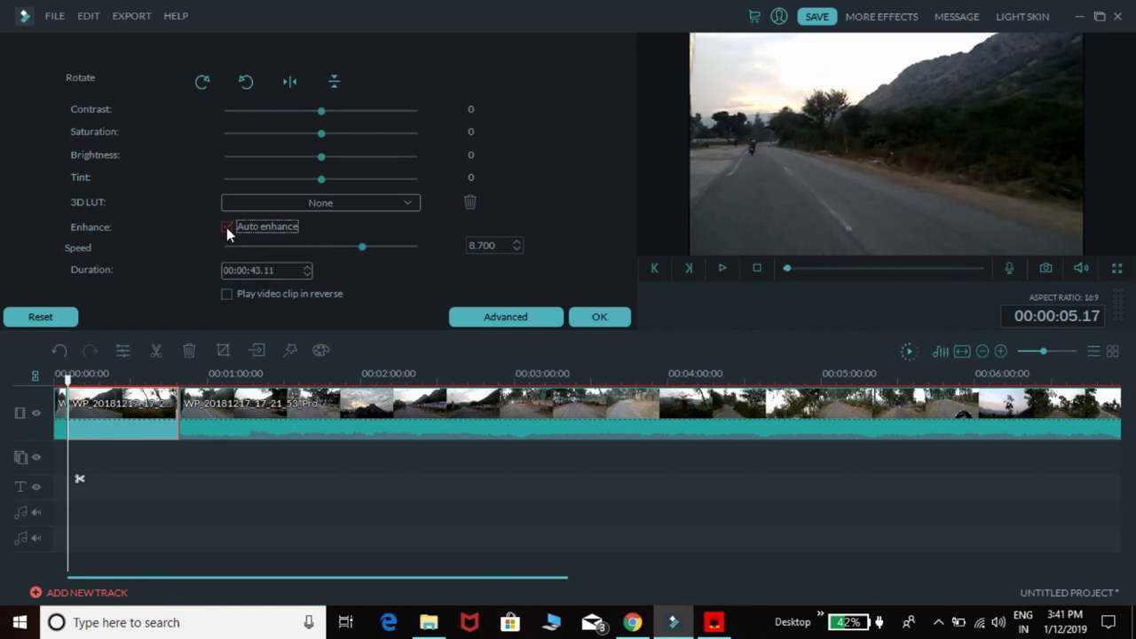
{"action": "left_click", "coordinate": [228, 228]}
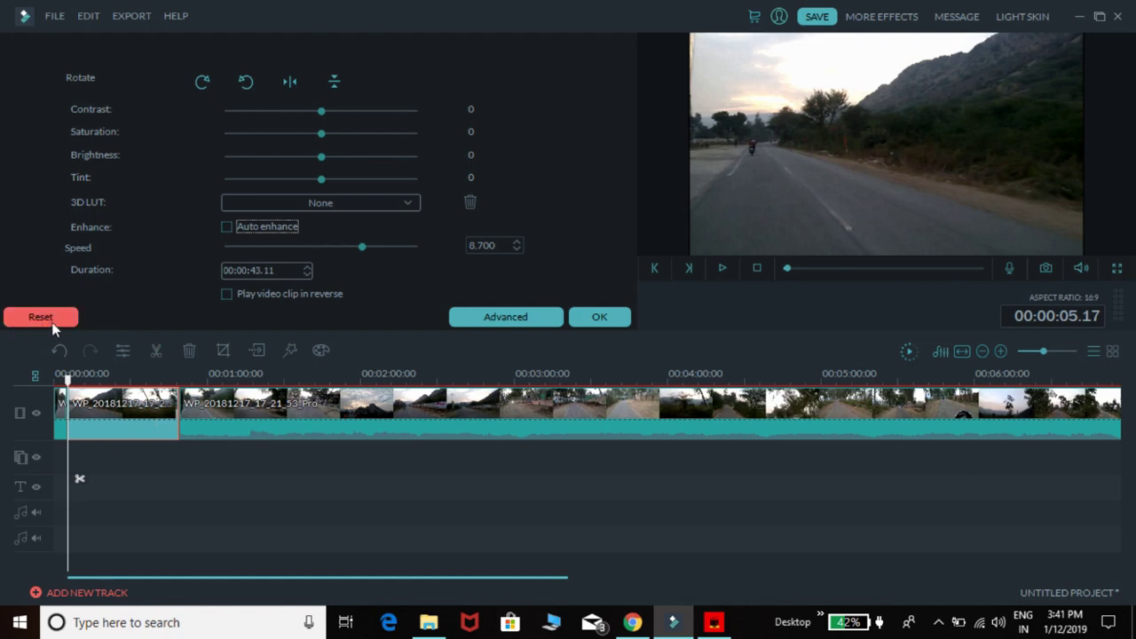
Preview a few seconds of the sped-up section and accept its clip settings.
{"action": "left_click", "coordinate": [721, 268]}
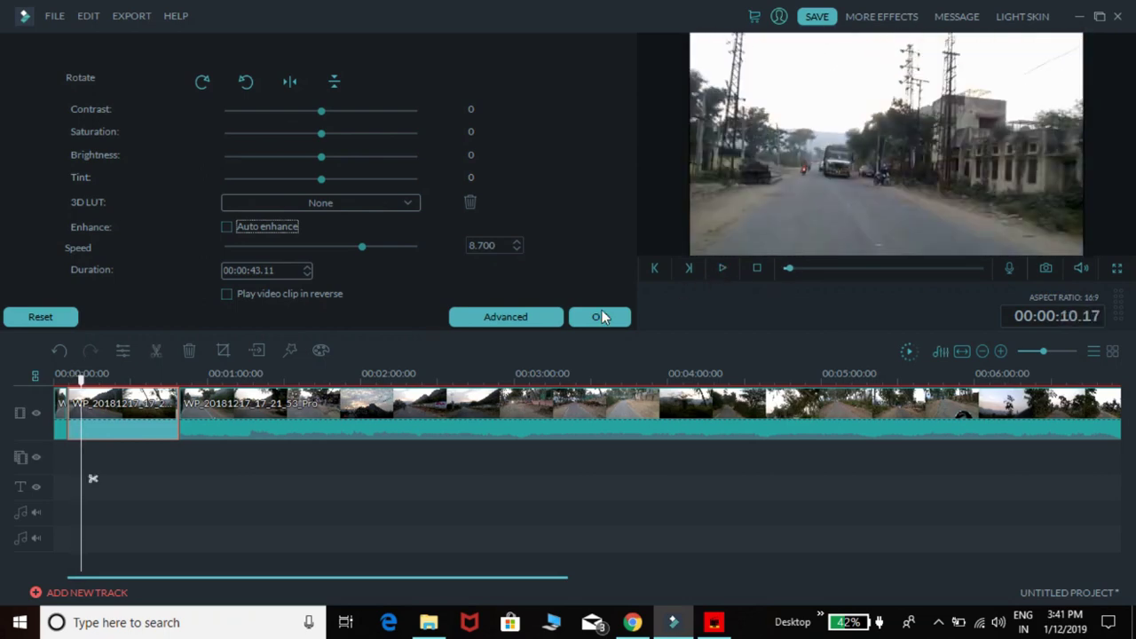
{"action": "left_click", "coordinate": [597, 317]}
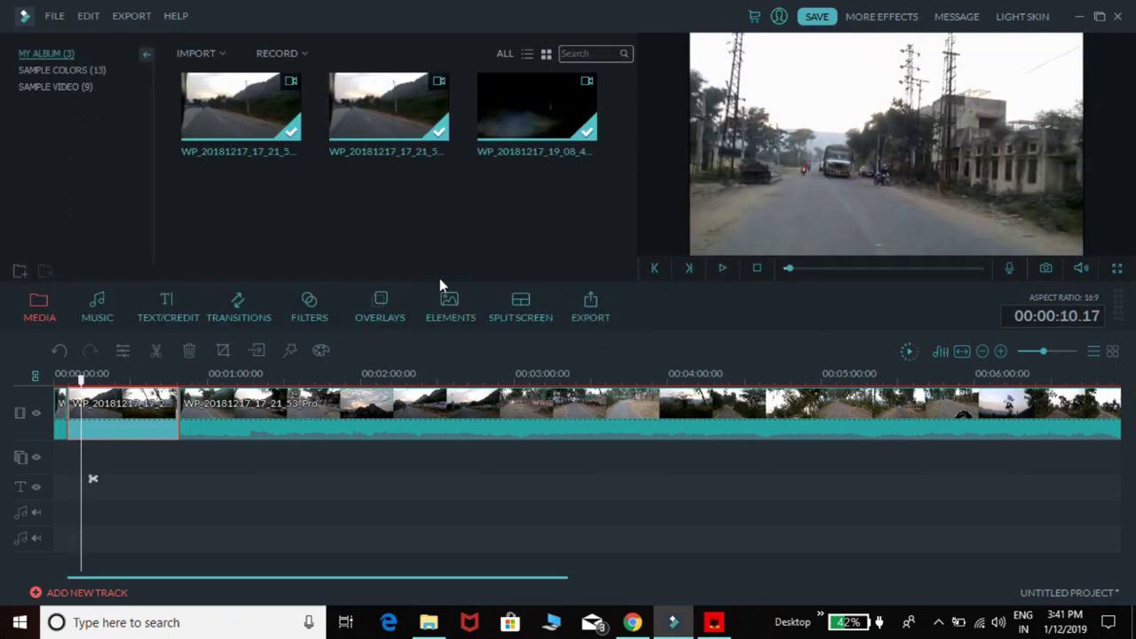
Browse the built-in music library and preview the track Always Dreaming - Within Reach at a higher volume.
{"action": "left_click", "coordinate": [100, 302]}
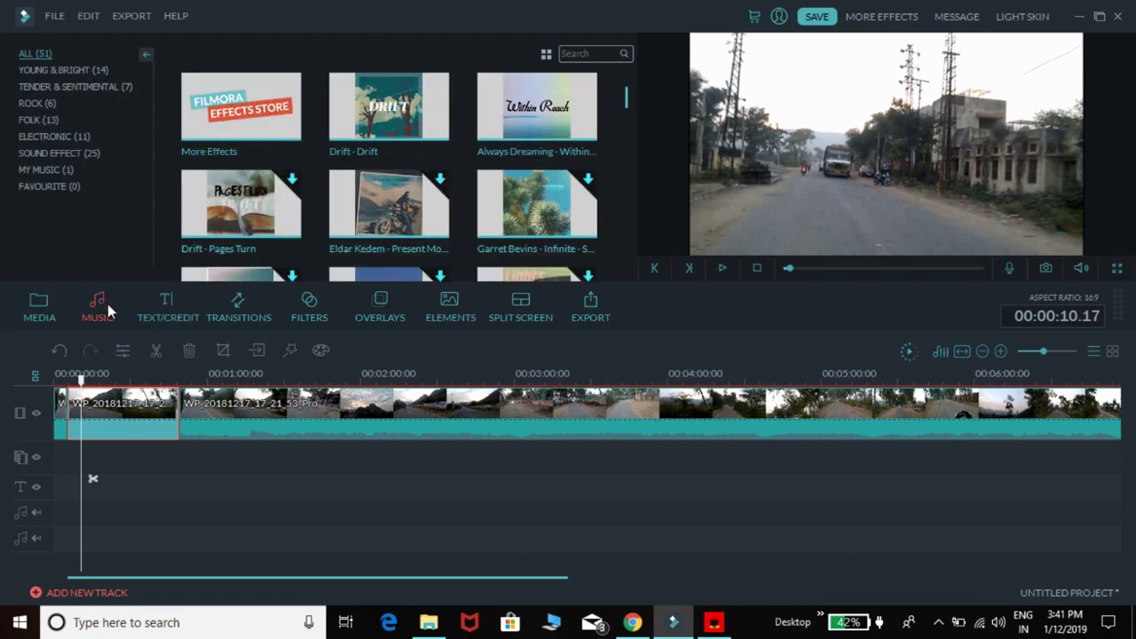
{"action": "left_click", "coordinate": [342, 120]}
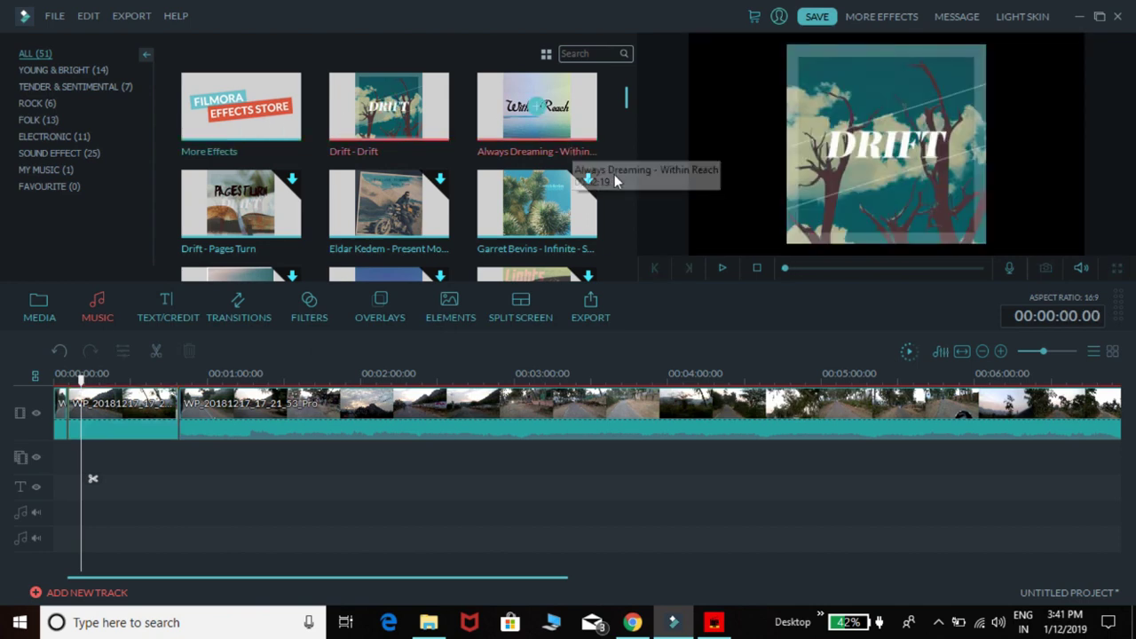
{"action": "left_click", "coordinate": [525, 112]}
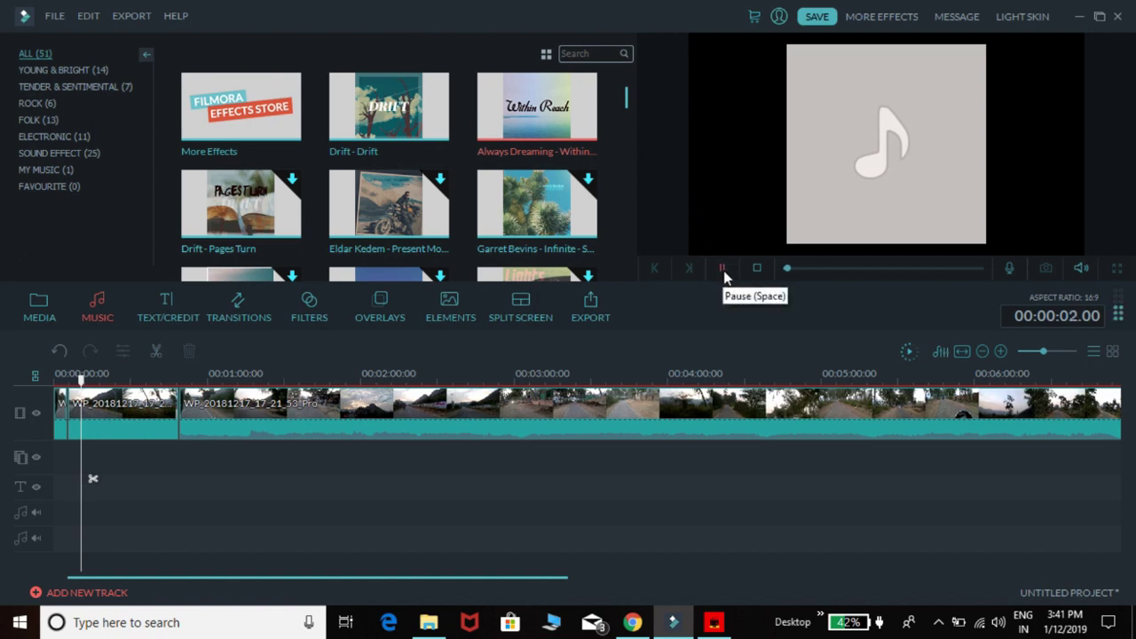
{"action": "key", "text": "XF86AudioRaiseVolume"}
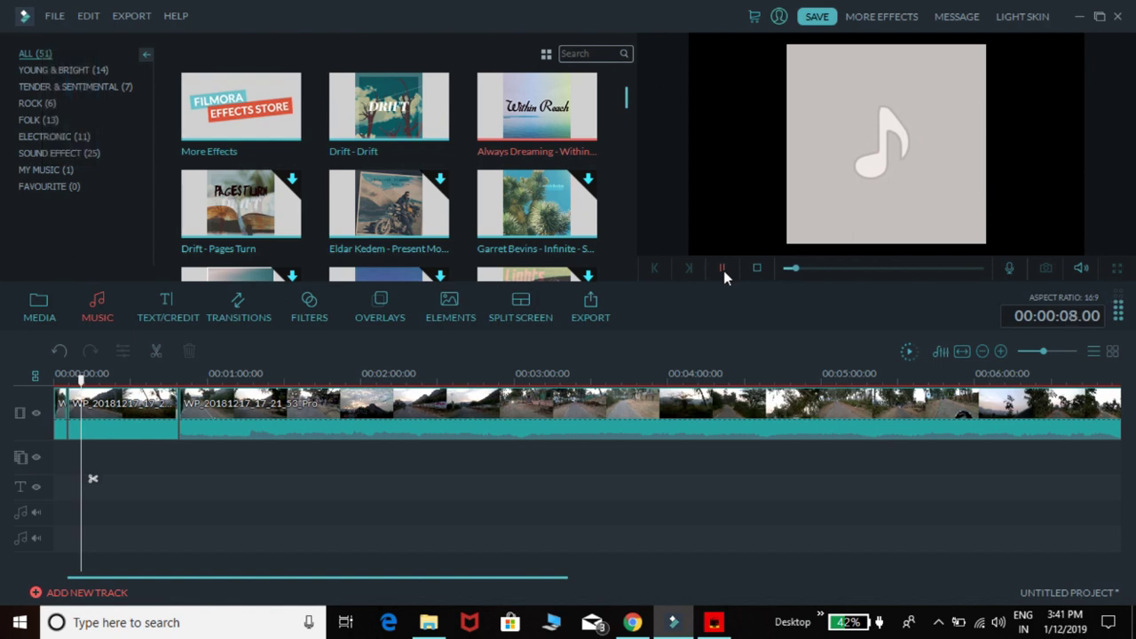
{"action": "left_click", "coordinate": [724, 270]}
Import the song "Cartoon - On & On" [NCS Release] from the Downloads folder into the media album.
{"action": "left_click", "coordinate": [46, 300]}
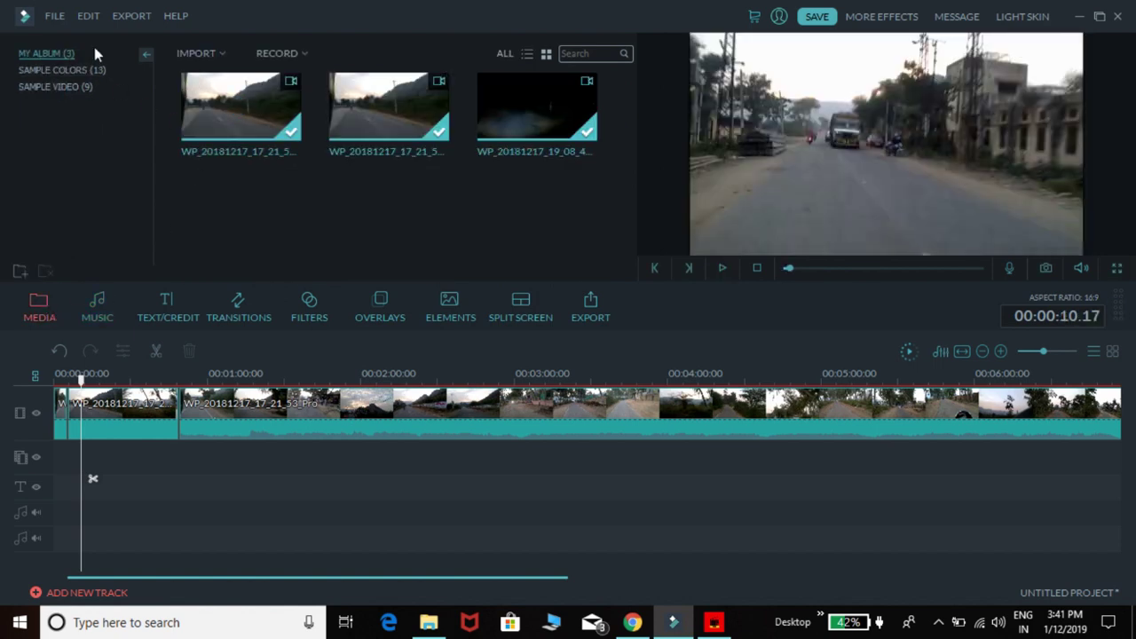
{"action": "left_click", "coordinate": [217, 55]}
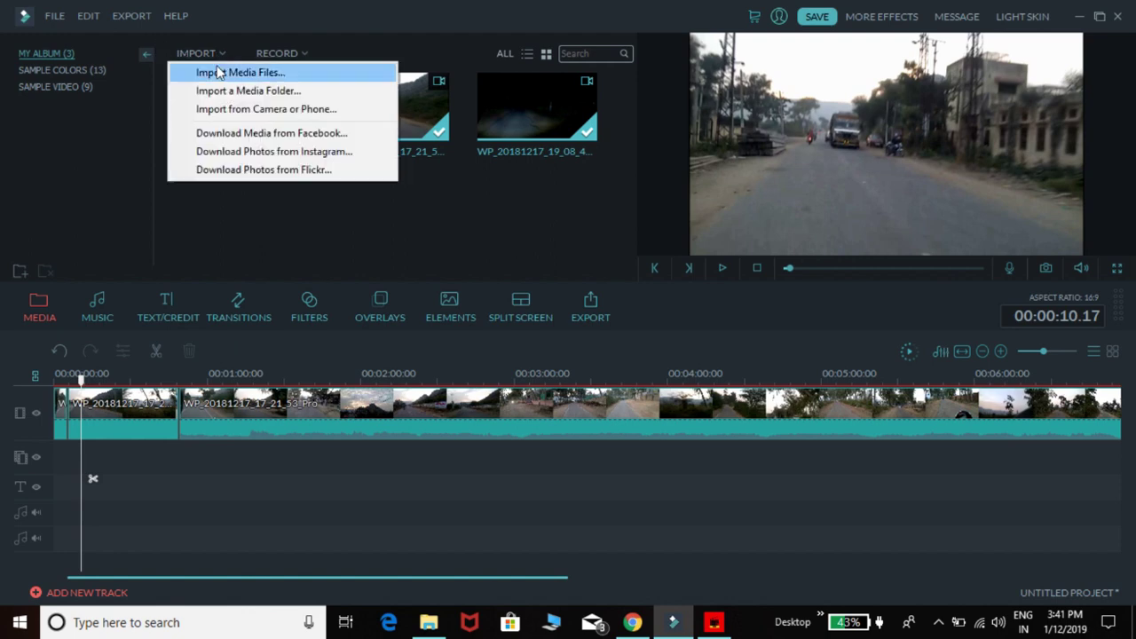
{"action": "left_click", "coordinate": [233, 71]}
{"action": "scroll", "coordinate": [226, 89], "scroll_direction": "down", "scroll_amount": 3}
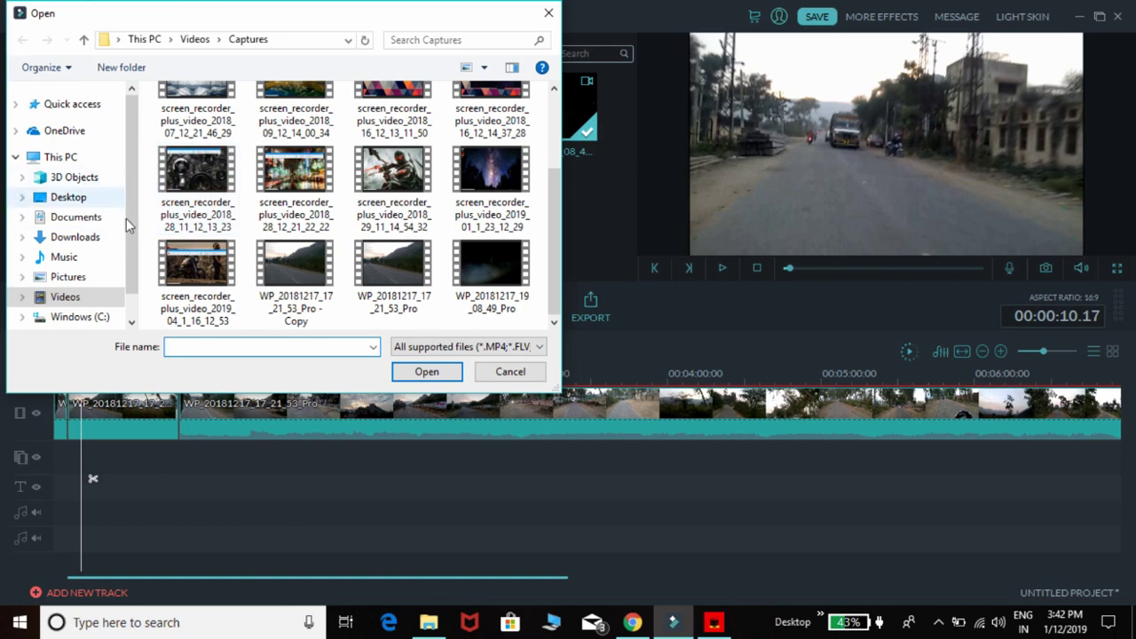
{"action": "left_click", "coordinate": [100, 238]}
{"action": "scroll", "coordinate": [293, 195], "scroll_direction": "down", "scroll_amount": 3}
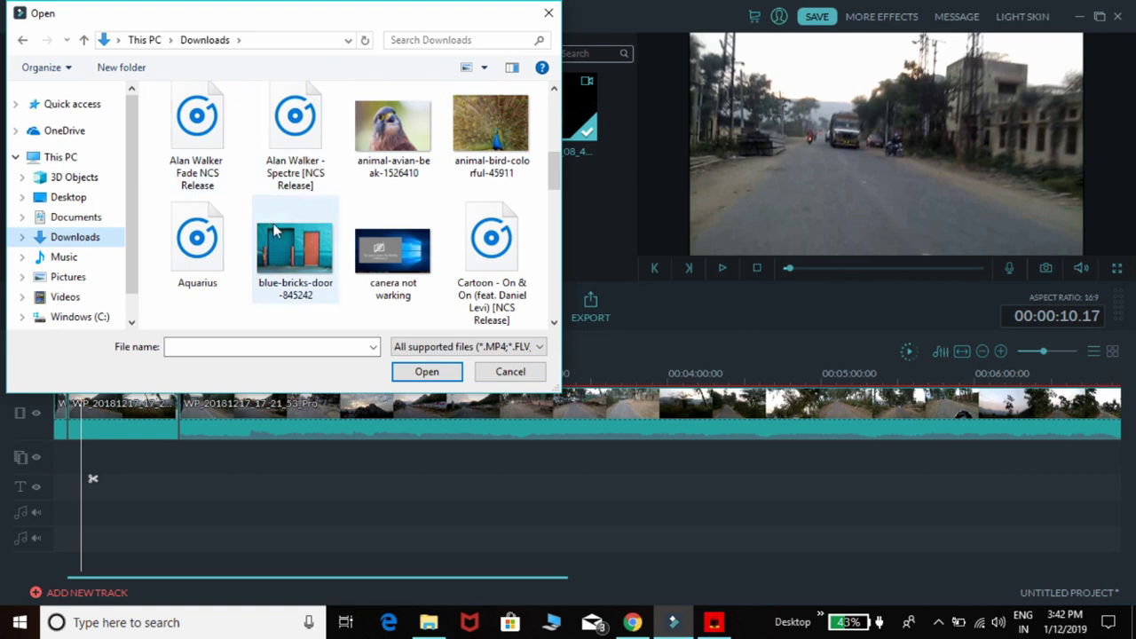
{"action": "left_click", "coordinate": [481, 253]}
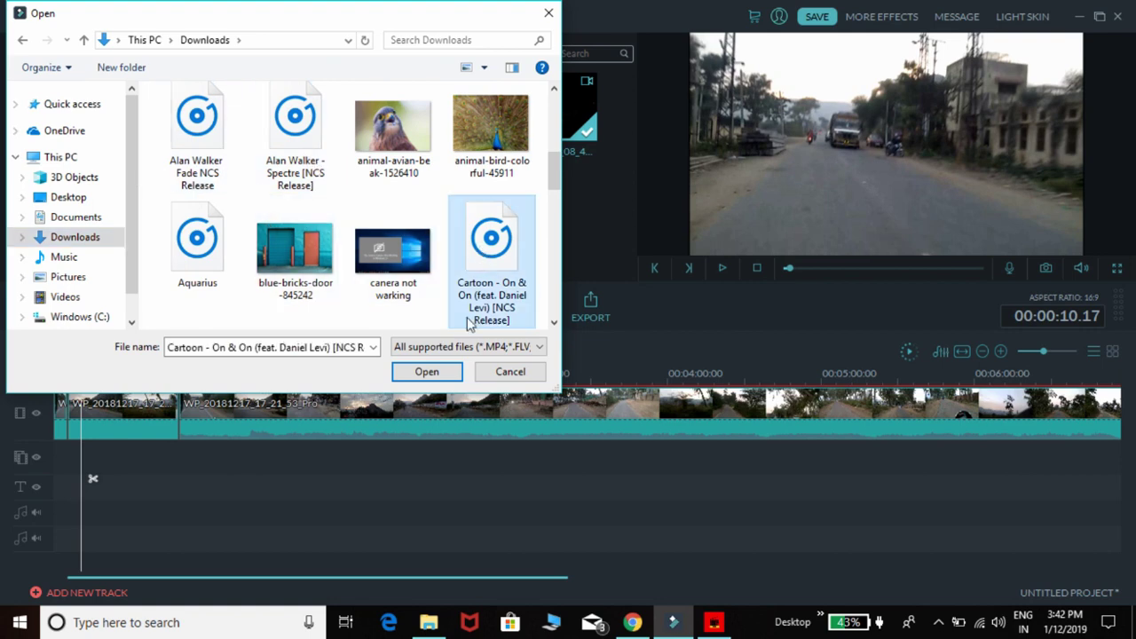
{"action": "left_click", "coordinate": [422, 373]}
Place the imported song at the start of the first audio track and play the opening 25 seconds with it.
{"action": "mouse_move", "coordinate": [219, 244]}
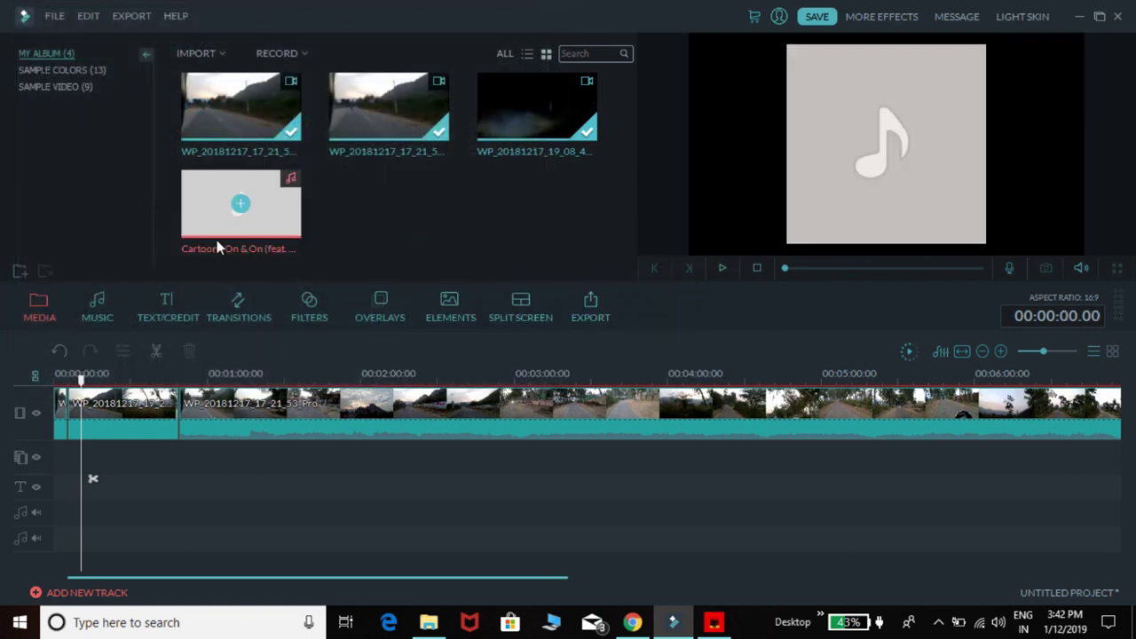
{"action": "left_click_drag", "start_coordinate": [245, 205], "coordinate": [57, 472]}
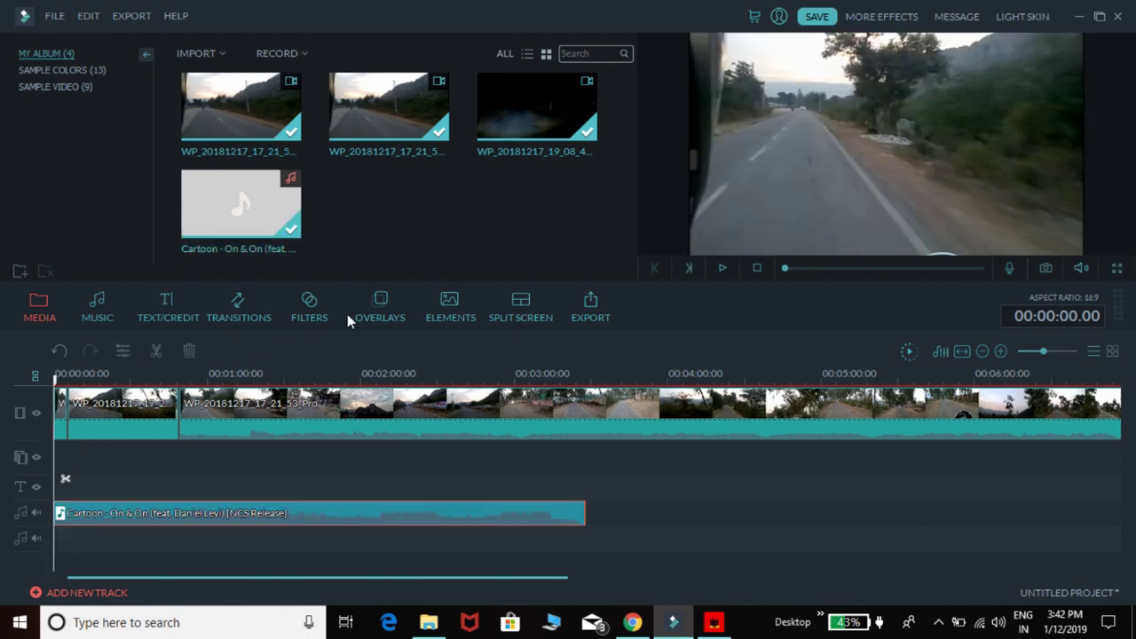
{"action": "left_click", "coordinate": [722, 267]}
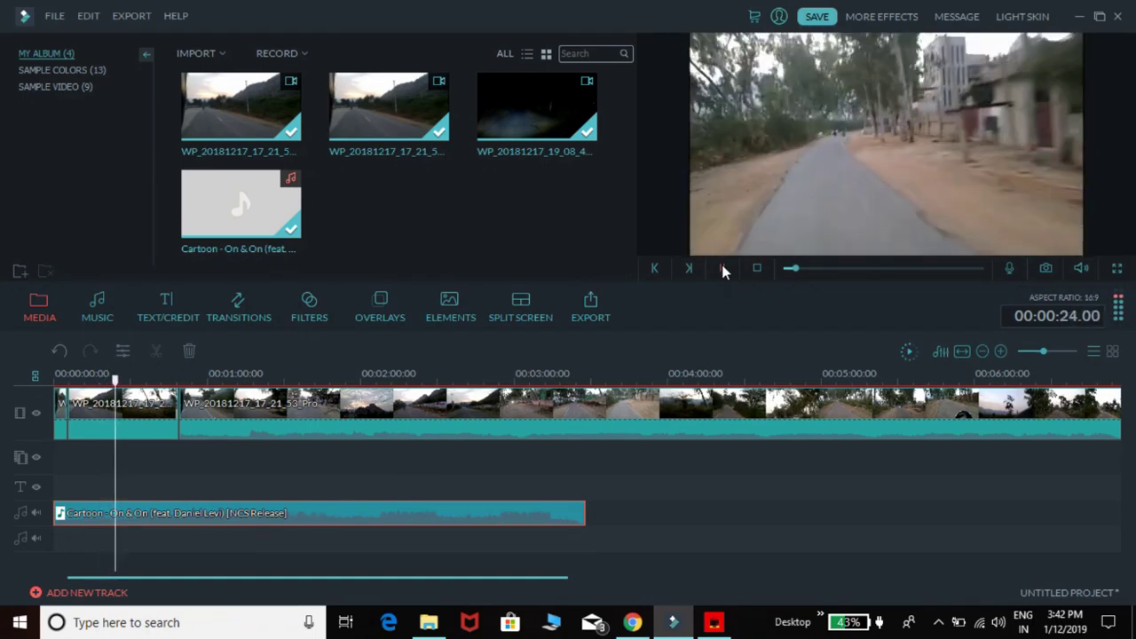
{"action": "left_click", "coordinate": [721, 267]}
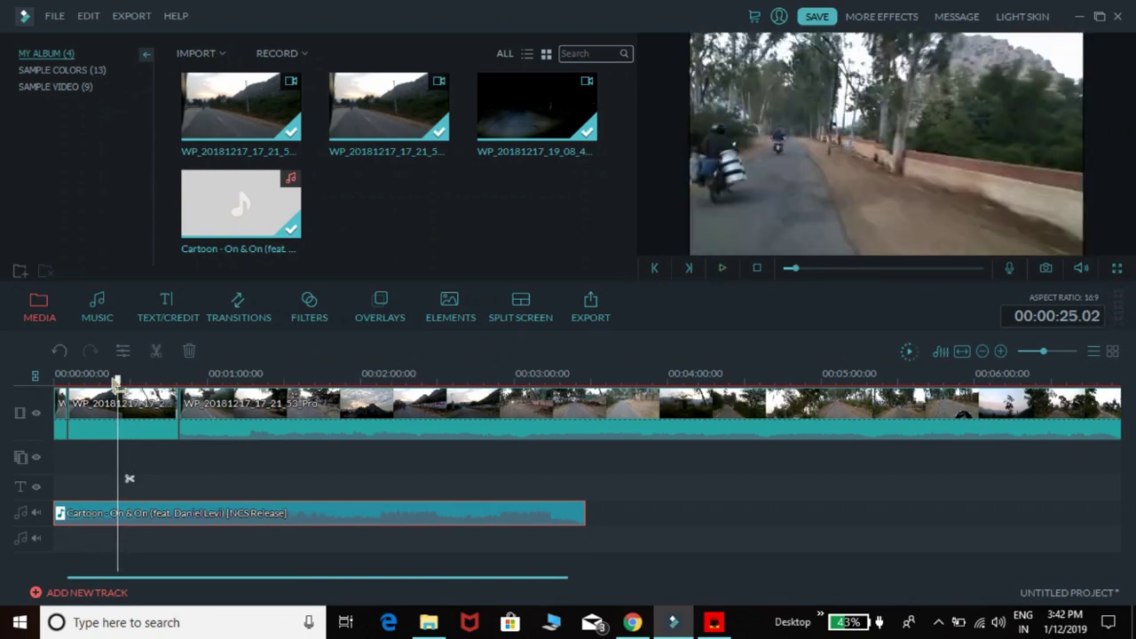
Delete the long road clip that follows the sped-up section on the video track.
{"action": "left_click_drag", "start_coordinate": [116, 380], "coordinate": [193, 391]}
{"action": "right_click", "coordinate": [285, 410]}
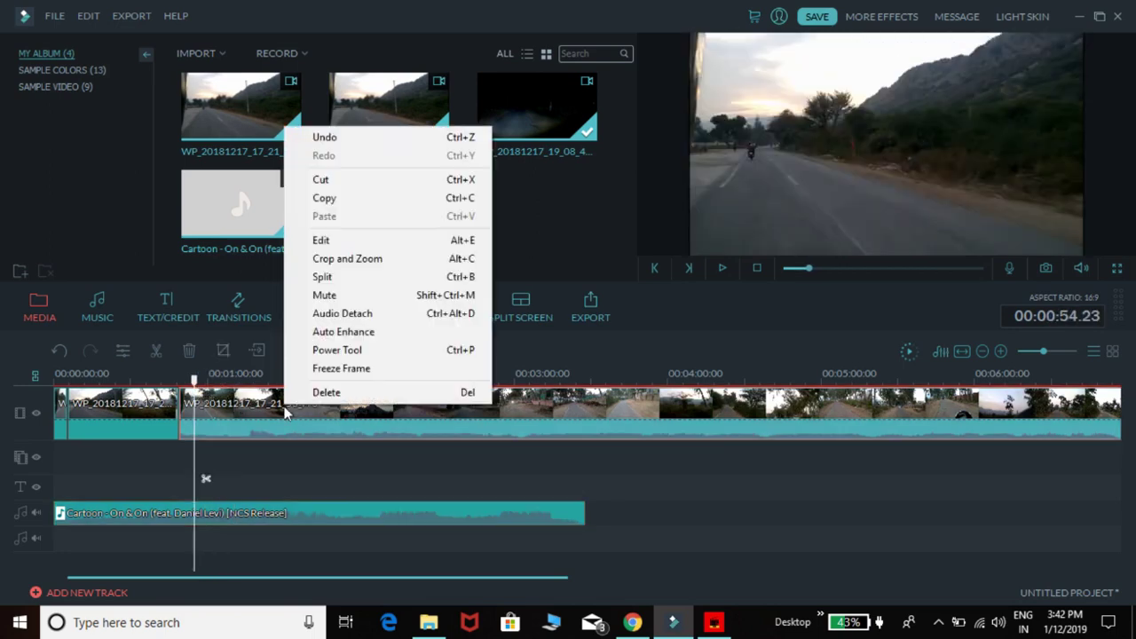
{"action": "left_click", "coordinate": [321, 396]}
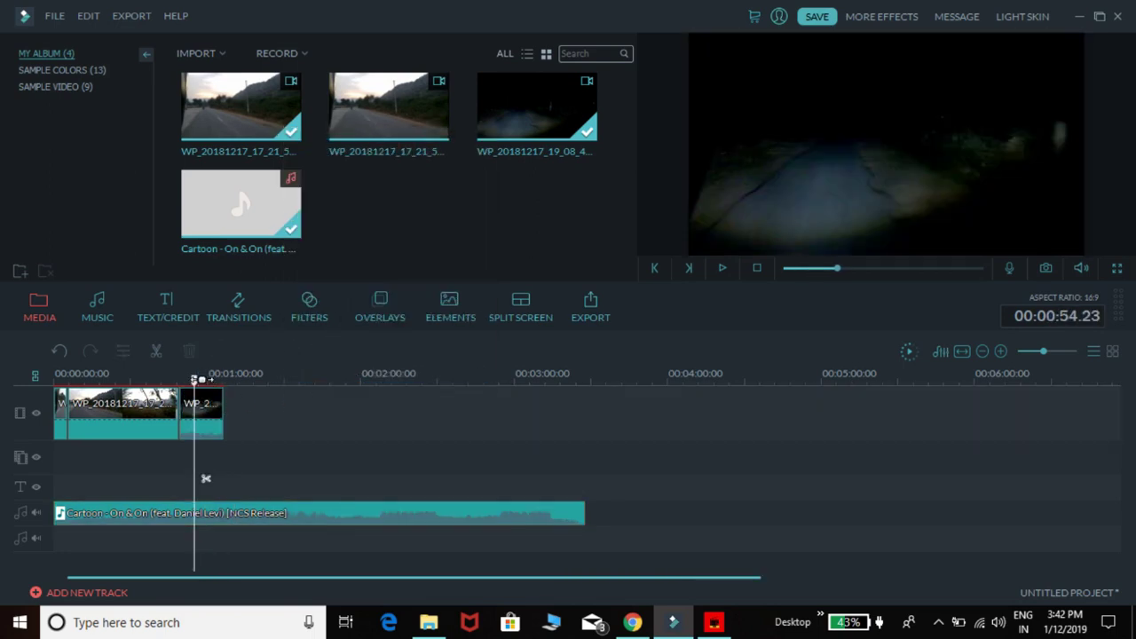
Detach the audio from the dark last clip and delete the detached audio.
{"action": "left_click_drag", "start_coordinate": [200, 387], "coordinate": [149, 391]}
{"action": "left_click", "coordinate": [214, 430]}
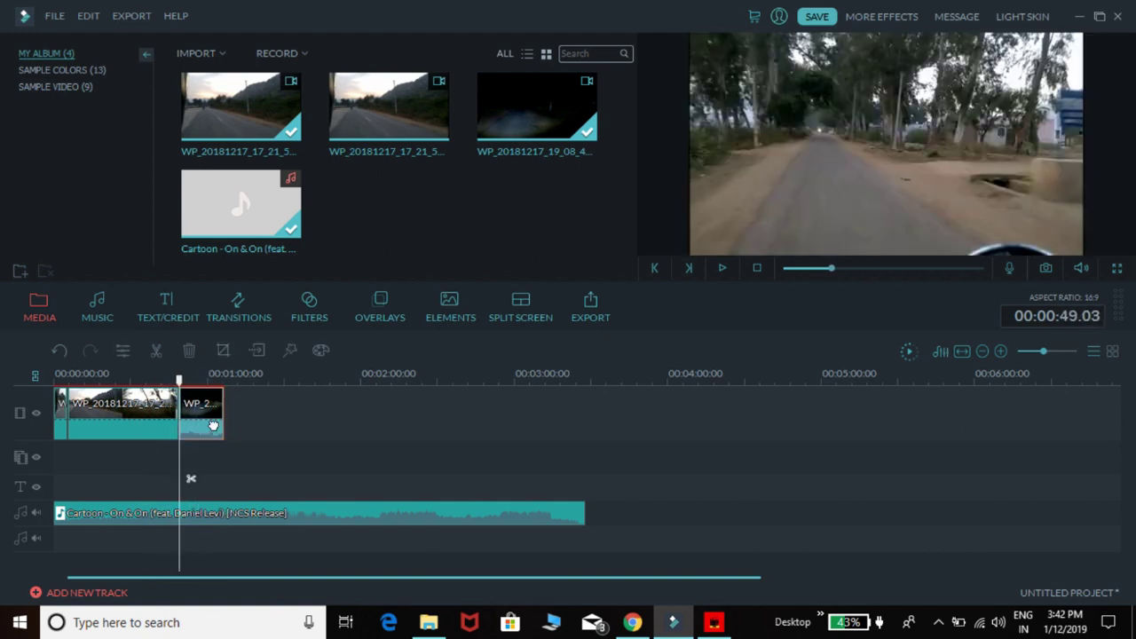
{"action": "right_click", "coordinate": [212, 430]}
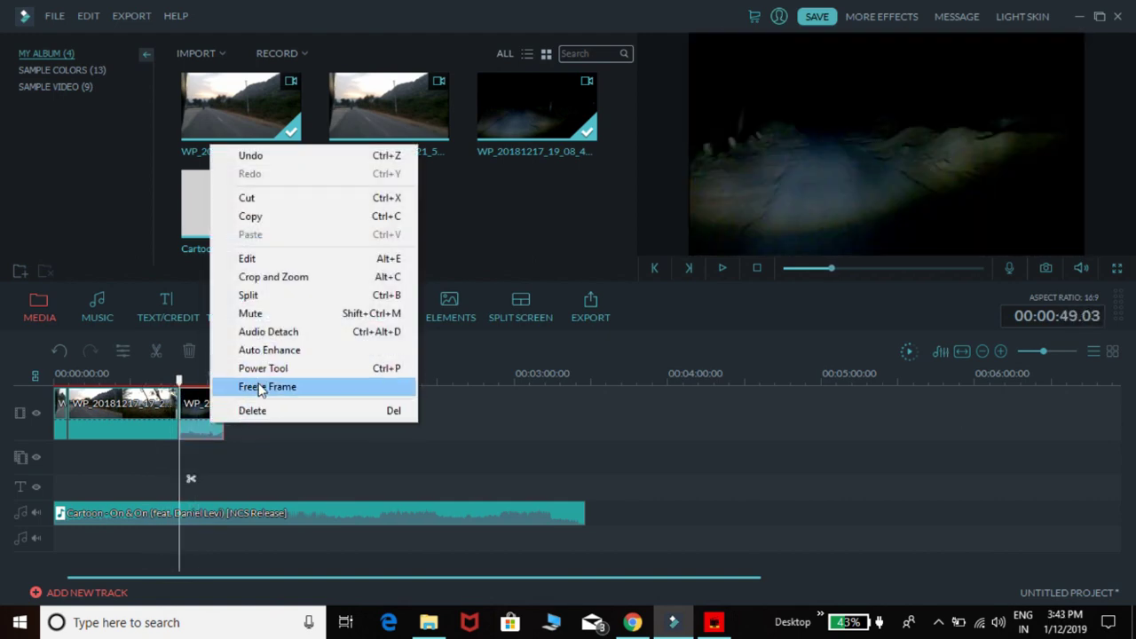
{"action": "left_click", "coordinate": [289, 333]}
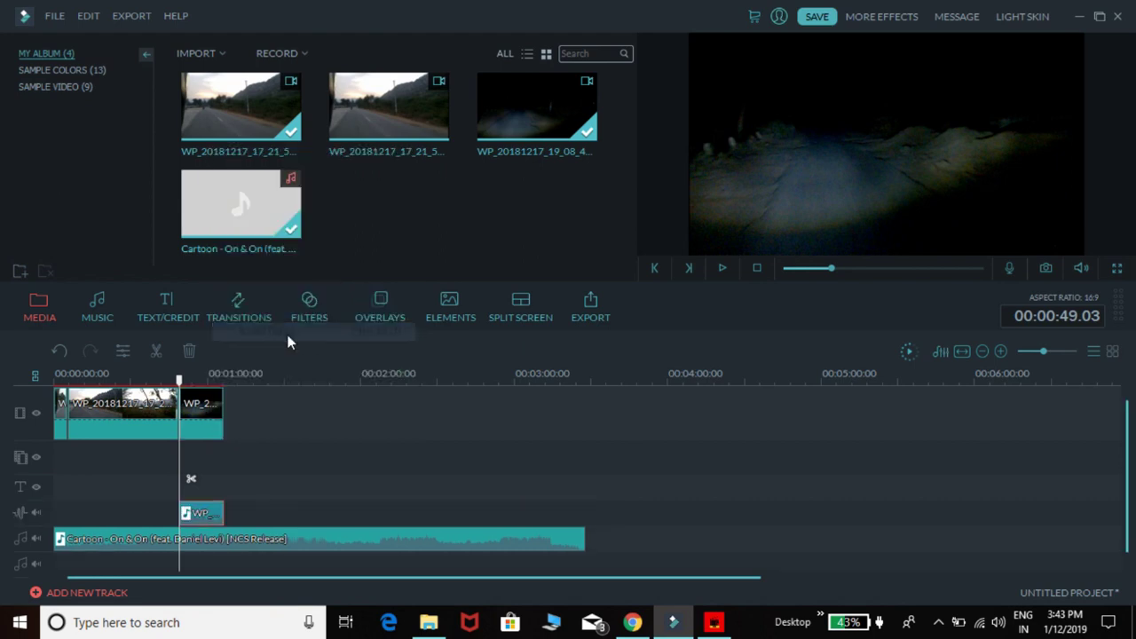
{"action": "right_click", "coordinate": [201, 516]}
{"action": "left_click", "coordinate": [206, 503]}
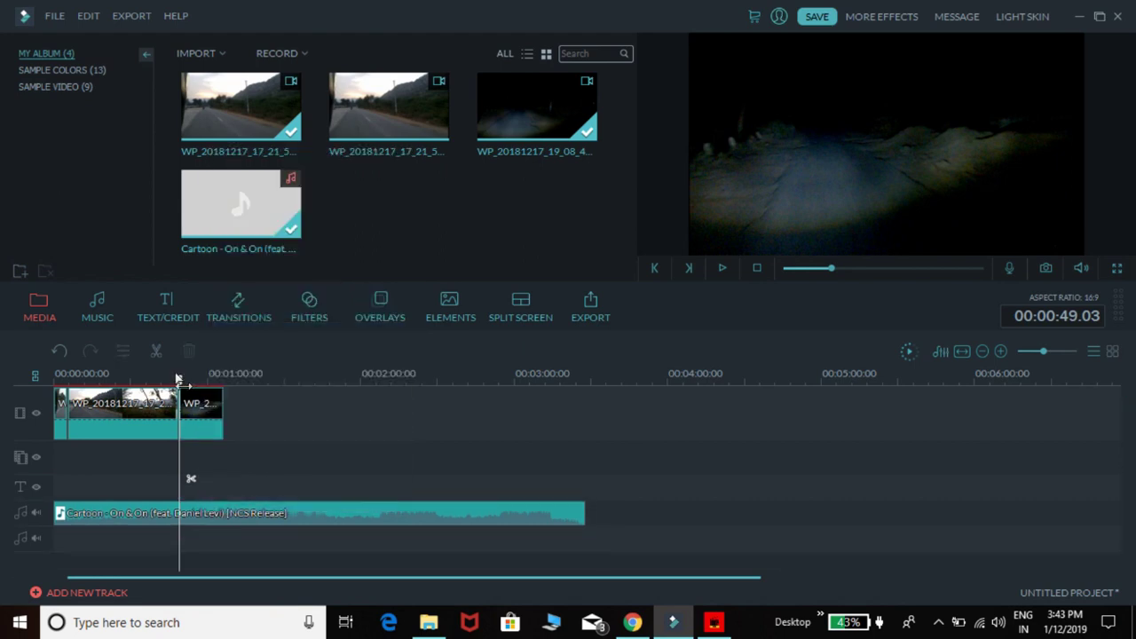
Split the song at 00:00:49.02, play onward, and split both the dark clip and the song at 00:00:58.06.
{"action": "left_click_drag", "start_coordinate": [188, 390], "coordinate": [86, 410]}
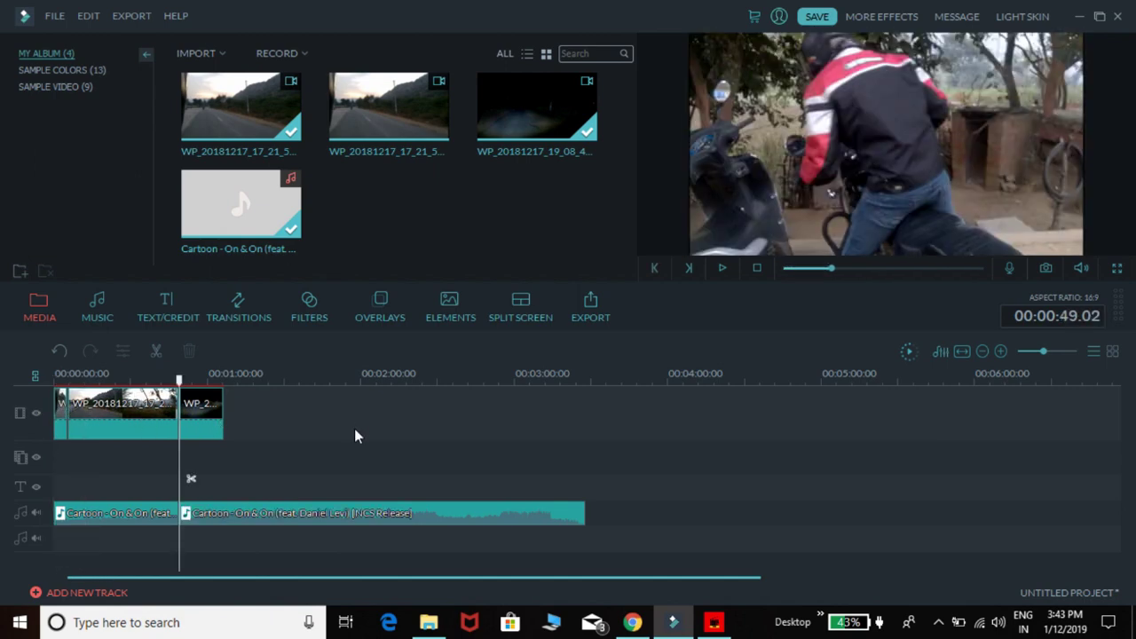
{"action": "key", "text": "space"}
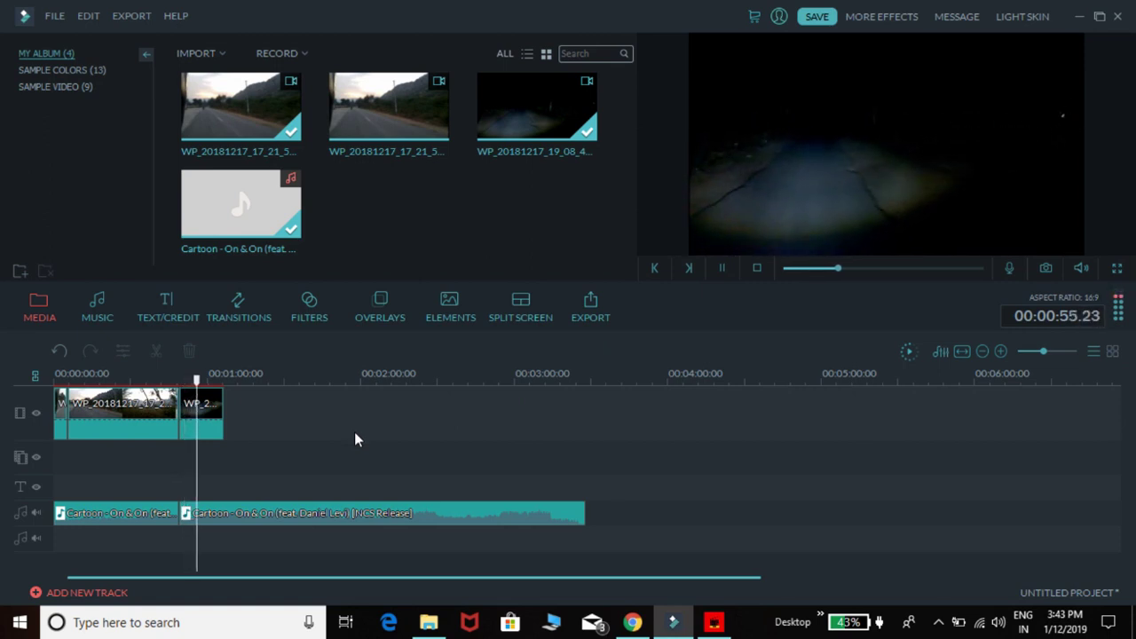
{"action": "key", "text": "space"}
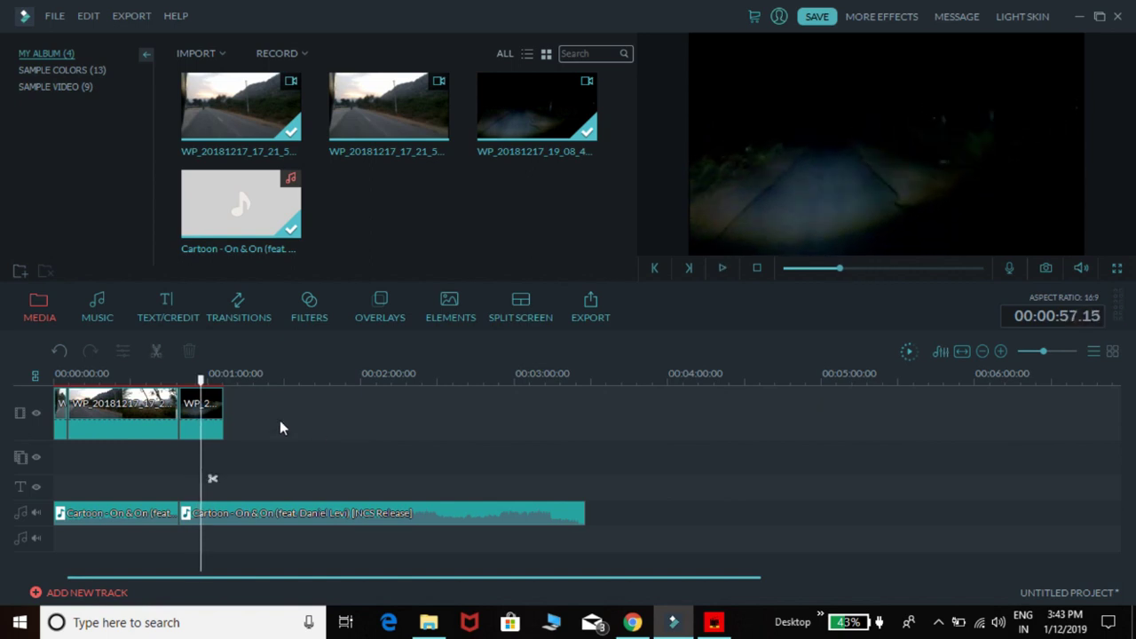
{"action": "left_click", "coordinate": [720, 270]}
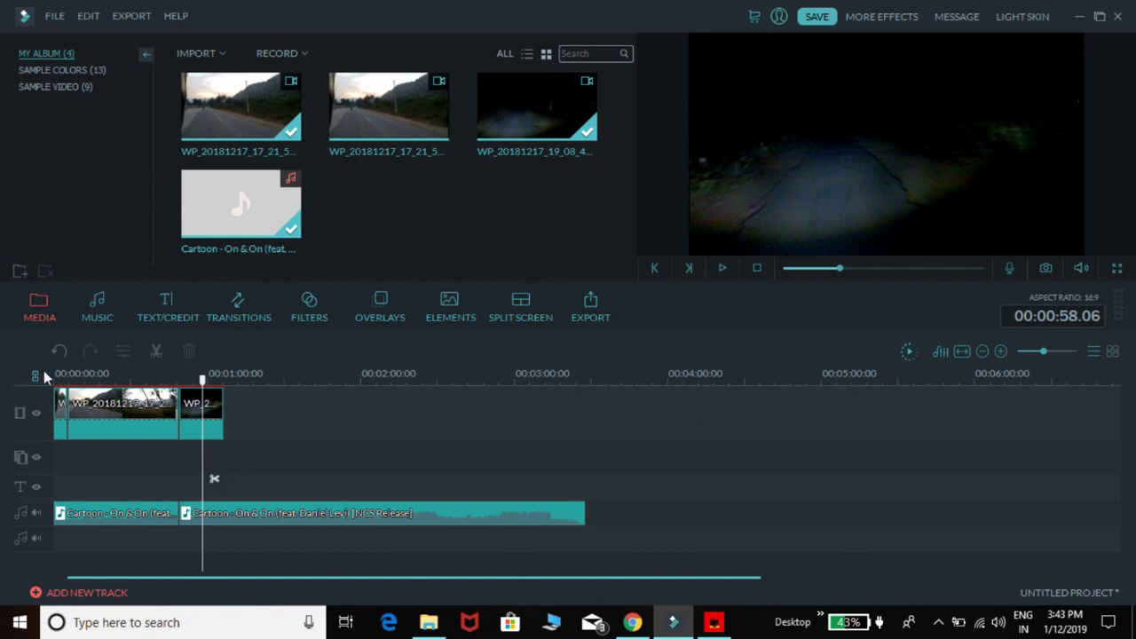
{"action": "left_click", "coordinate": [154, 352]}
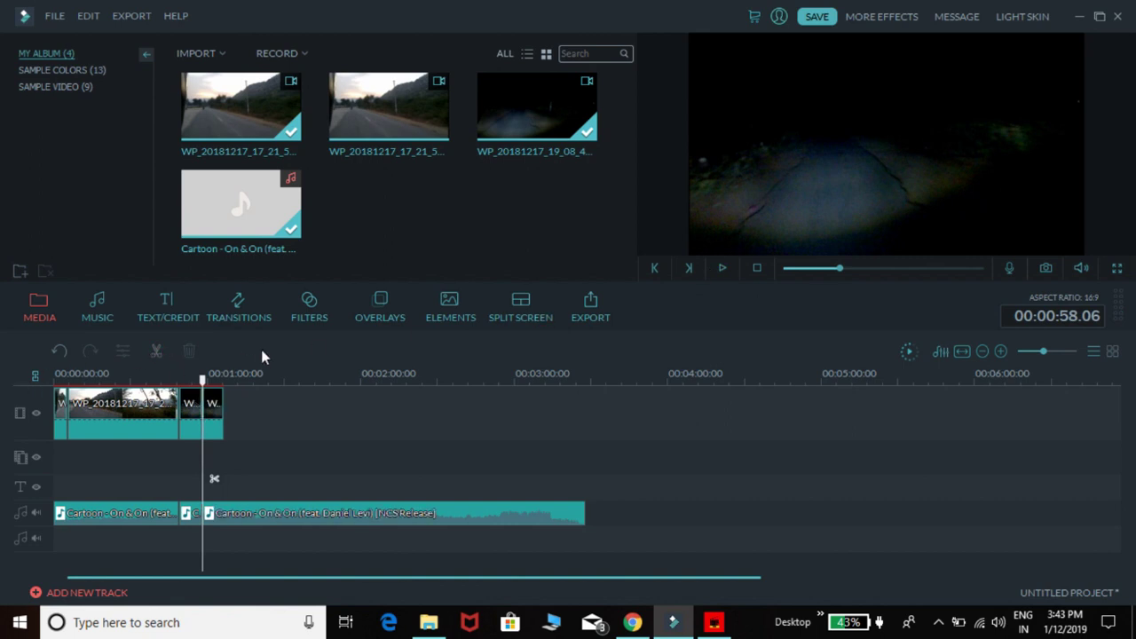
Delete the part of the dark clip after the split at 00:00:58.06.
{"action": "left_click", "coordinate": [213, 403]}
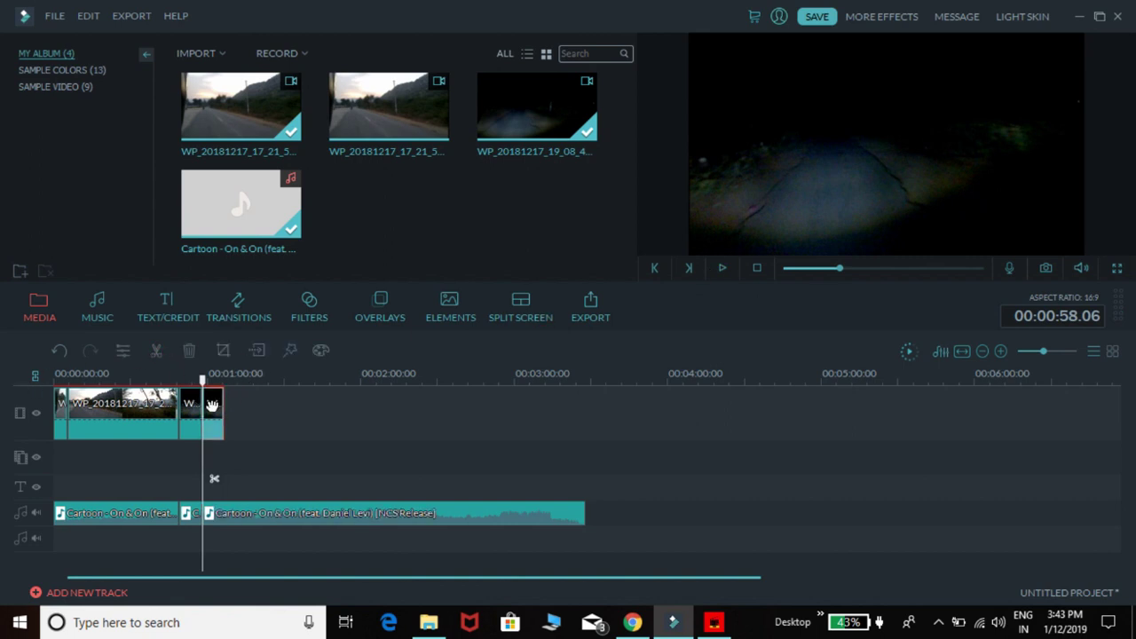
{"action": "right_click", "coordinate": [213, 403]}
{"action": "left_click", "coordinate": [229, 394]}
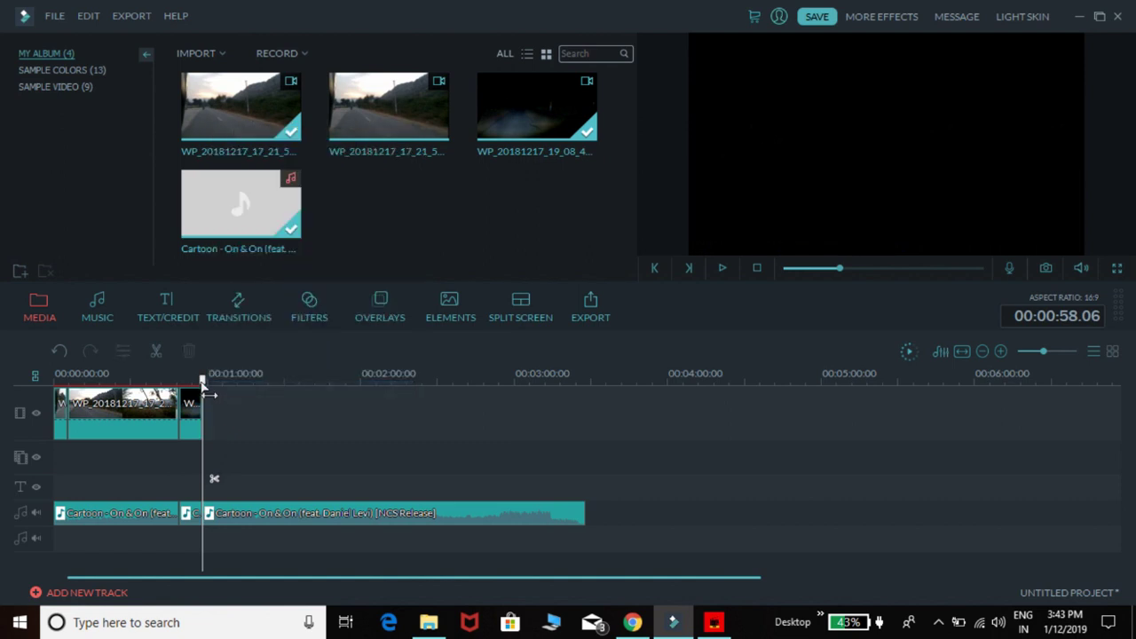
Position the playhead at 00:00:05.12, view the voice-over recording settings, and close them without recording.
{"action": "left_click", "coordinate": [68, 376]}
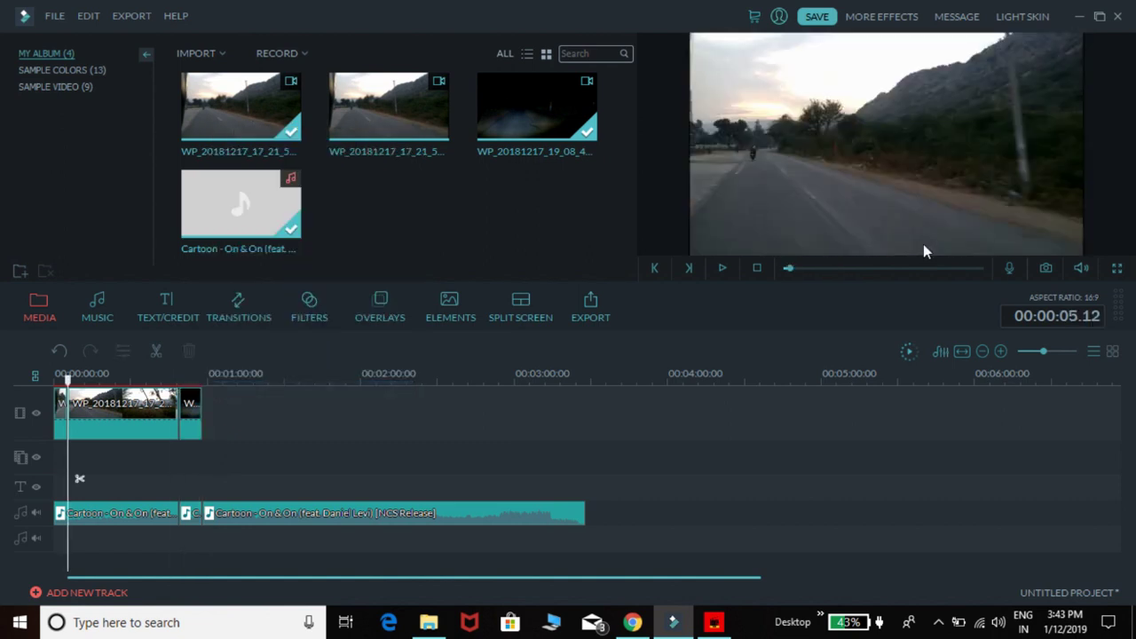
{"action": "left_click", "coordinate": [1011, 268]}
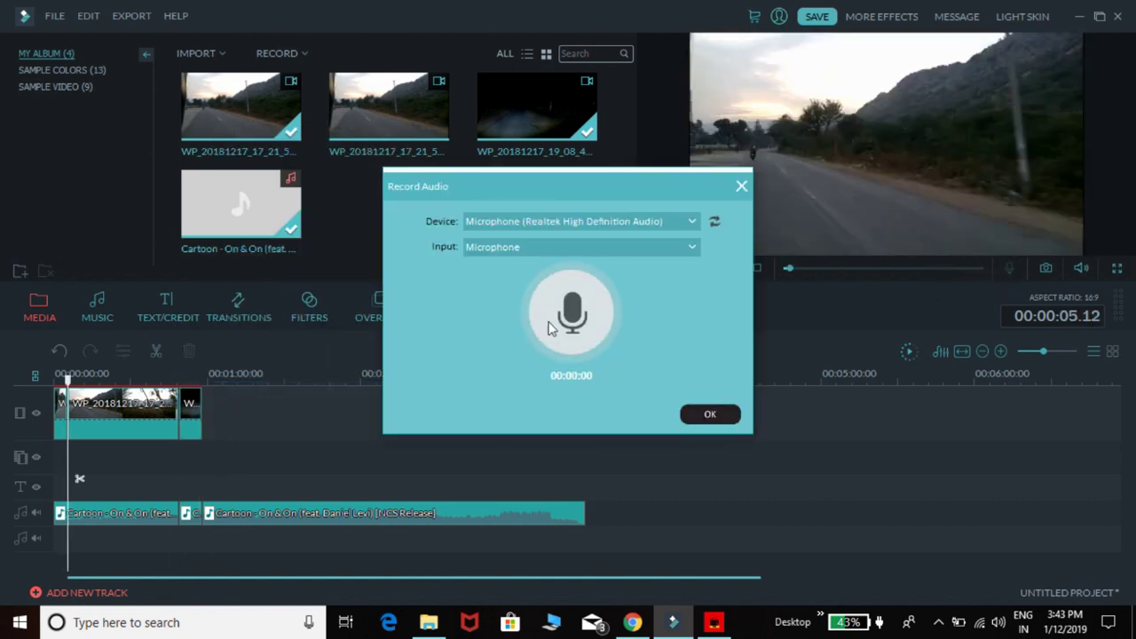
{"action": "left_click", "coordinate": [741, 188]}
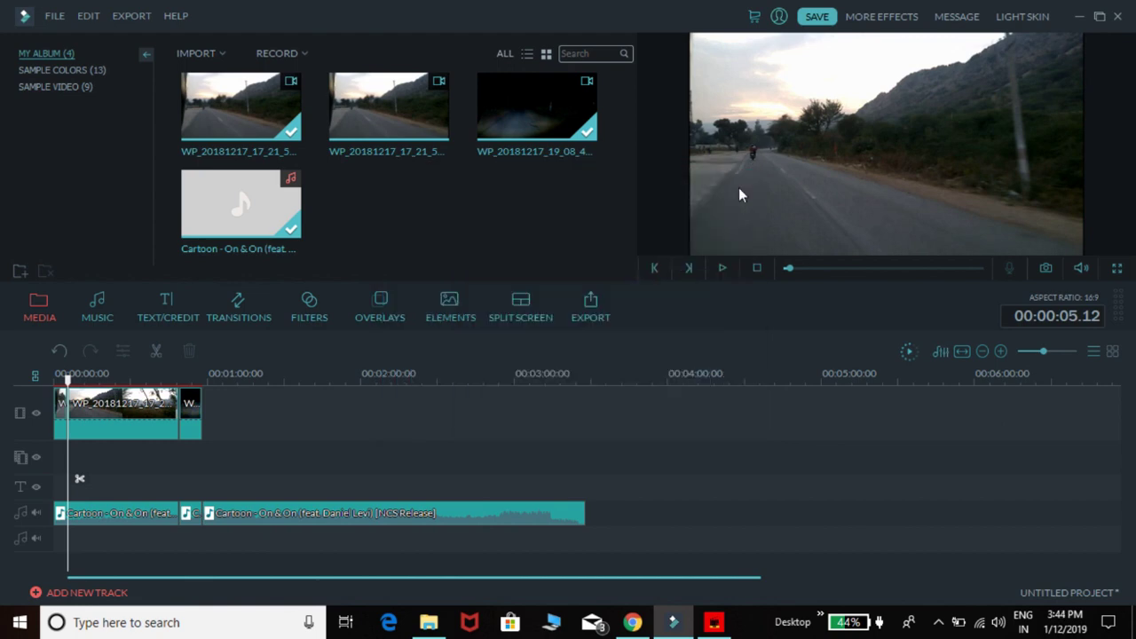
Step the preview back frame by frame to 00:00:05.03.
{"action": "left_click", "coordinate": [651, 271]}
{"action": "left_click", "coordinate": [651, 270]}
{"action": "left_click", "coordinate": [651, 271]}
{"action": "left_click", "coordinate": [652, 271]}
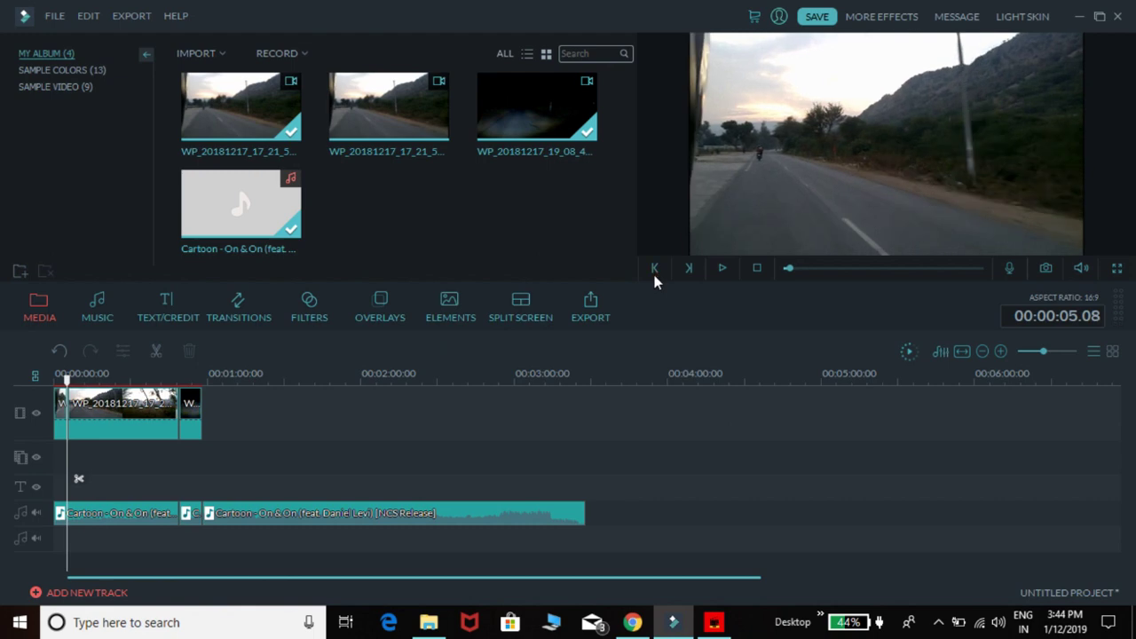
{"action": "left_click", "coordinate": [653, 269]}
{"action": "left_click", "coordinate": [653, 269]}
{"action": "left_click", "coordinate": [654, 269]}
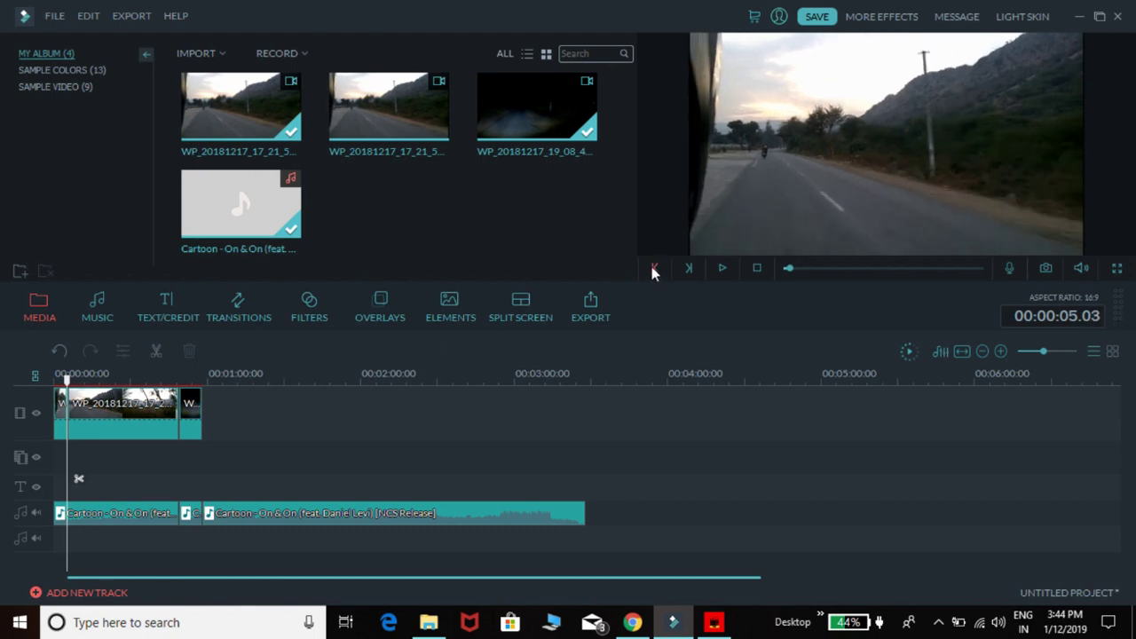
Preview the Opener 2 title and place it at the very start of the timeline, ahead of the first road clip.
{"action": "left_click", "coordinate": [99, 307]}
{"action": "left_click", "coordinate": [173, 312]}
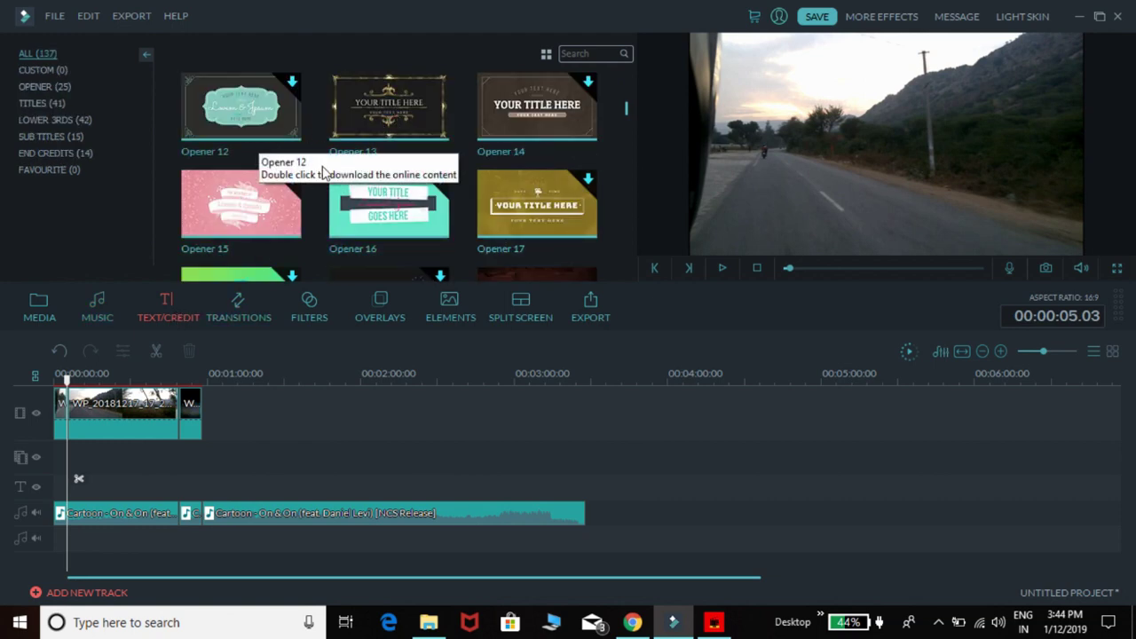
{"action": "scroll", "coordinate": [316, 134], "scroll_direction": "up", "scroll_amount": 5}
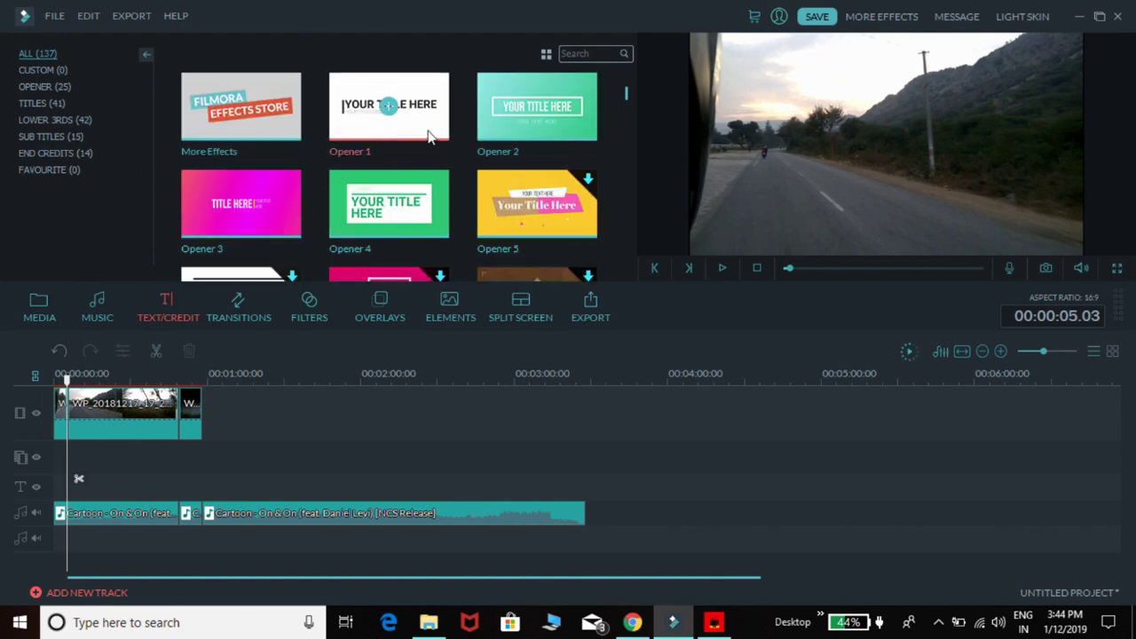
{"action": "left_click_drag", "start_coordinate": [505, 124], "coordinate": [53, 392]}
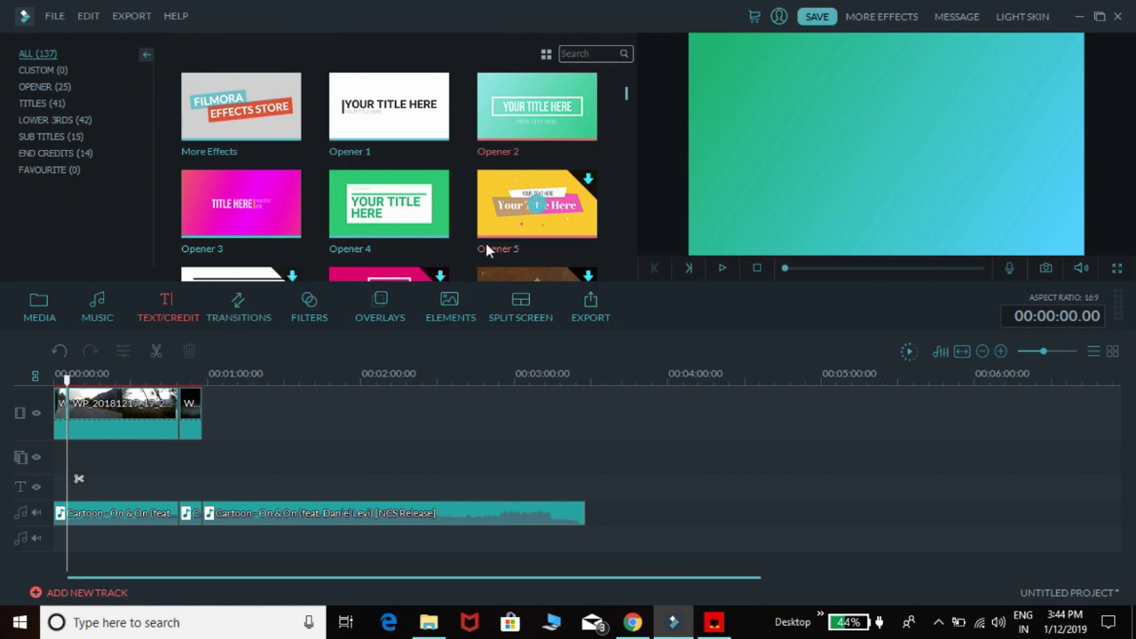
{"action": "left_click", "coordinate": [720, 268]}
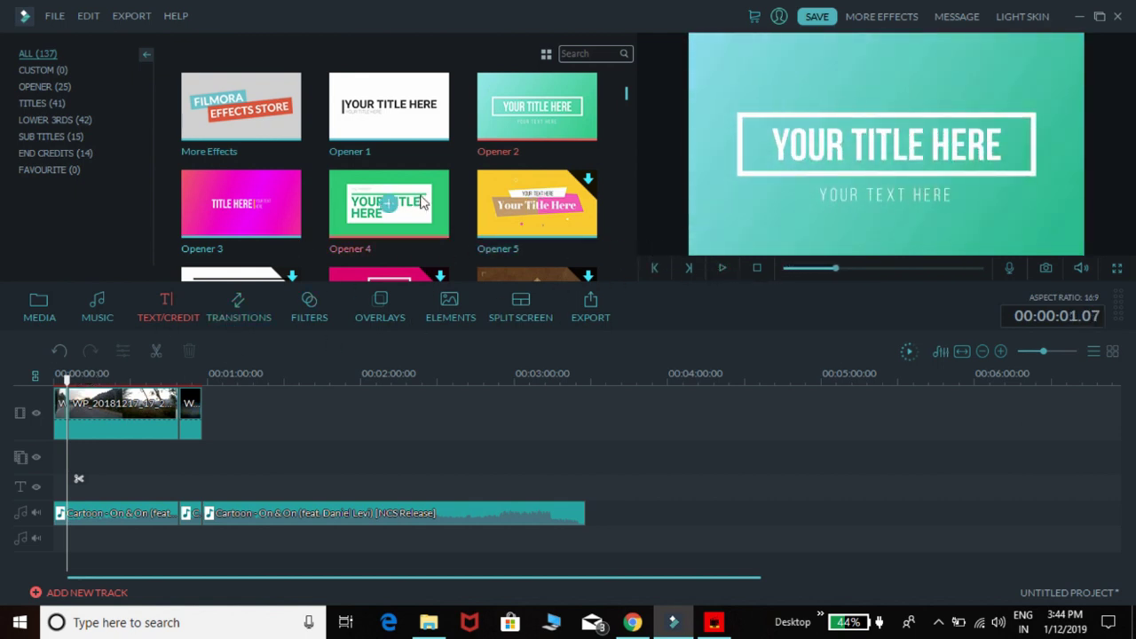
{"action": "left_click", "coordinate": [531, 113]}
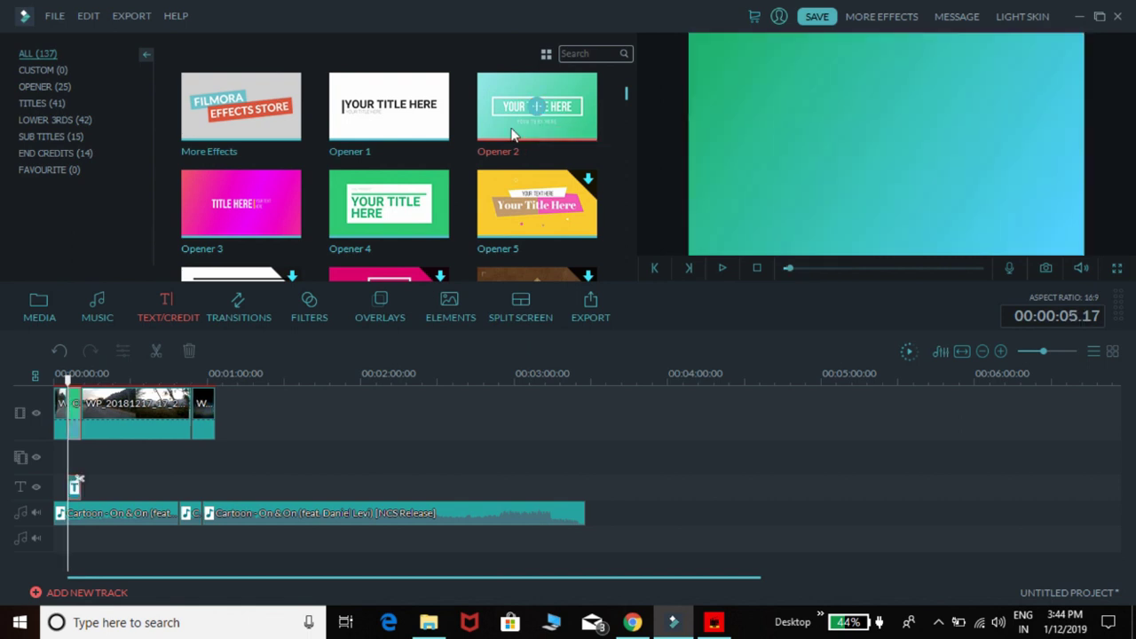
{"action": "left_click_drag", "start_coordinate": [80, 432], "coordinate": [50, 433]}
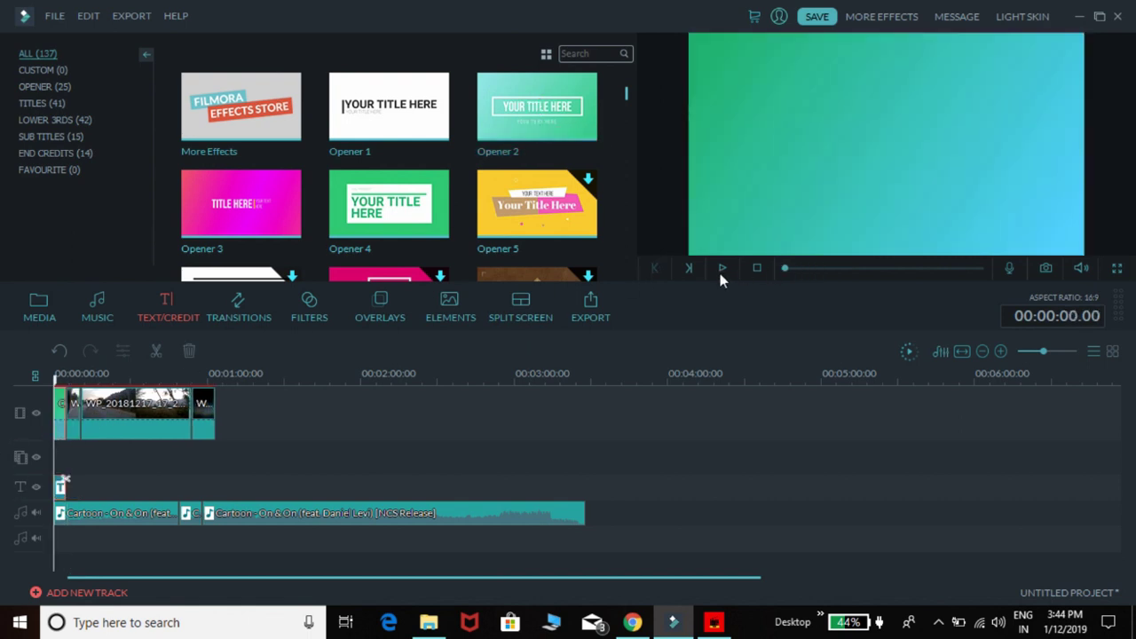
Replace the opener's main title text with "plus minus tech".
{"action": "double_click", "coordinate": [63, 488]}
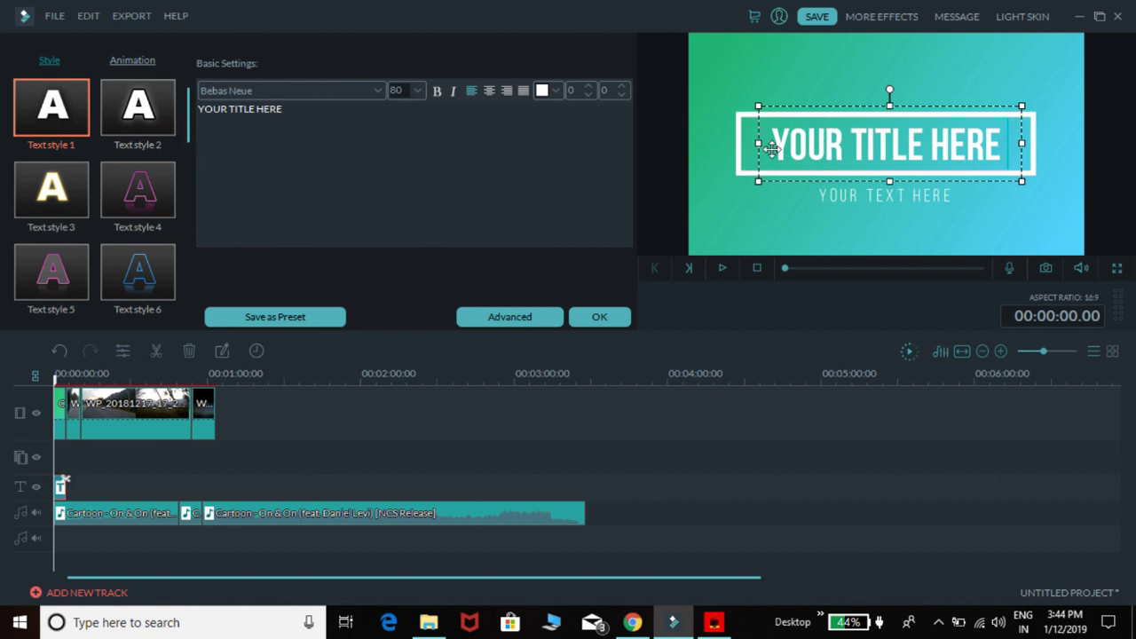
{"action": "key", "text": "BackSpace"}
{"action": "key", "text": "BackSpace"}
{"action": "key", "text": "BackSpace"}
{"action": "key", "text": "BackSpace"}
{"action": "key", "text": "BackSpace"}
{"action": "key", "text": "BackSpace"}
{"action": "key", "text": "BackSpace"}
{"action": "key", "text": "BackSpace"}
{"action": "key", "text": "BackSpace"}
{"action": "key", "text": "BackSpace"}
{"action": "key", "text": "BackSpace"}
{"action": "key", "text": "BackSpace"}
{"action": "key", "text": "BackSpace"}
{"action": "key", "text": "BackSpace"}
{"action": "key", "text": "BackSpace"}
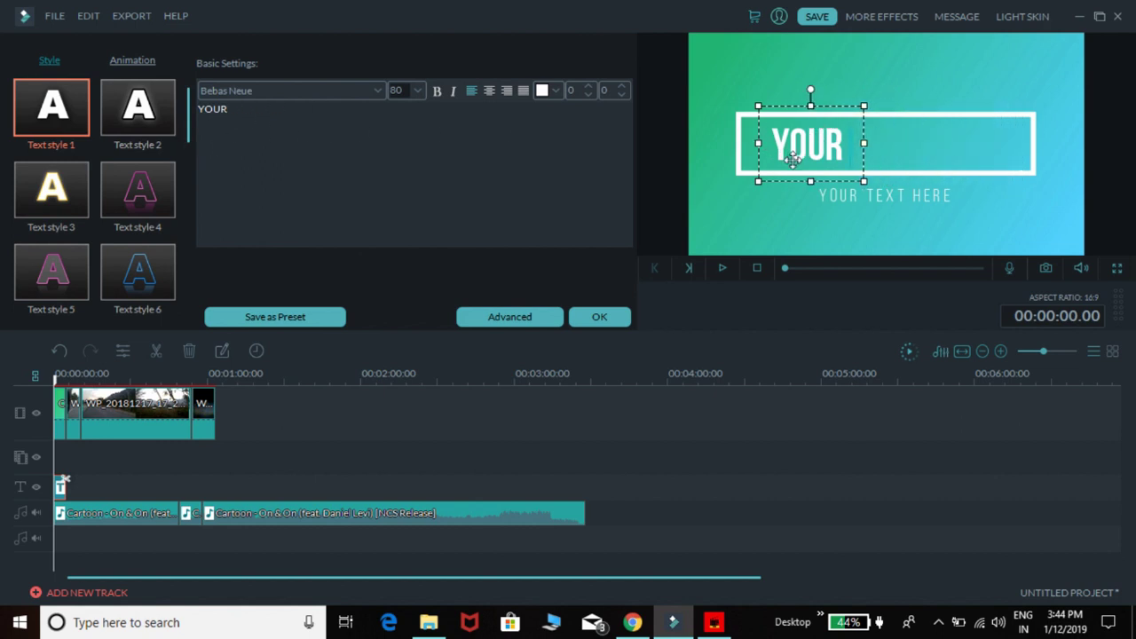
{"action": "type", "text": "plu"}
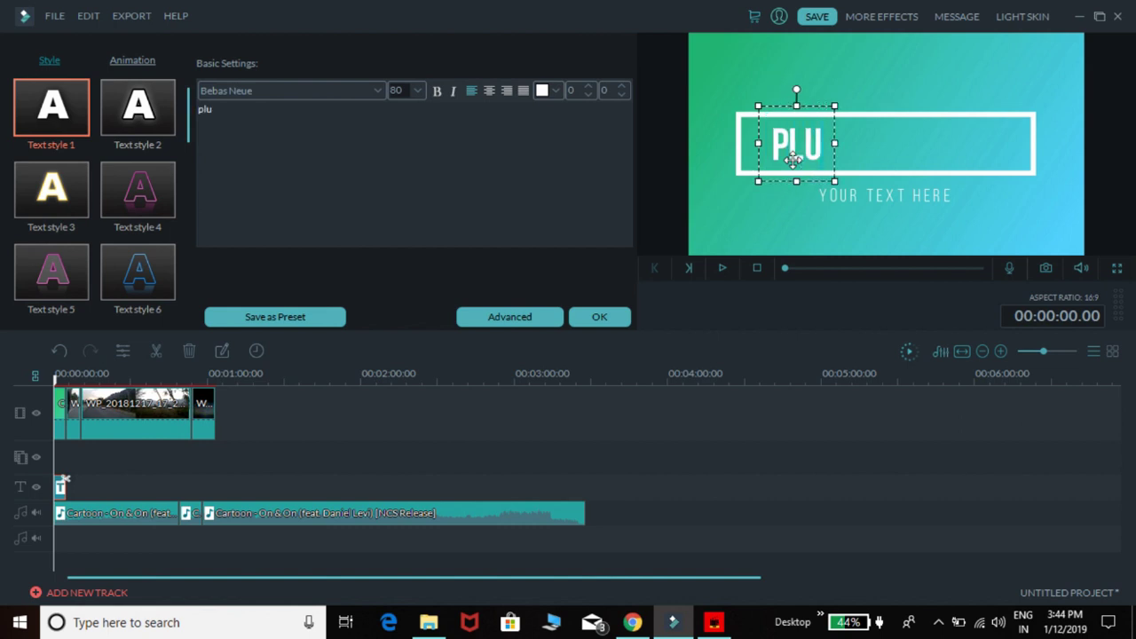
{"action": "type", "text": "s minus"}
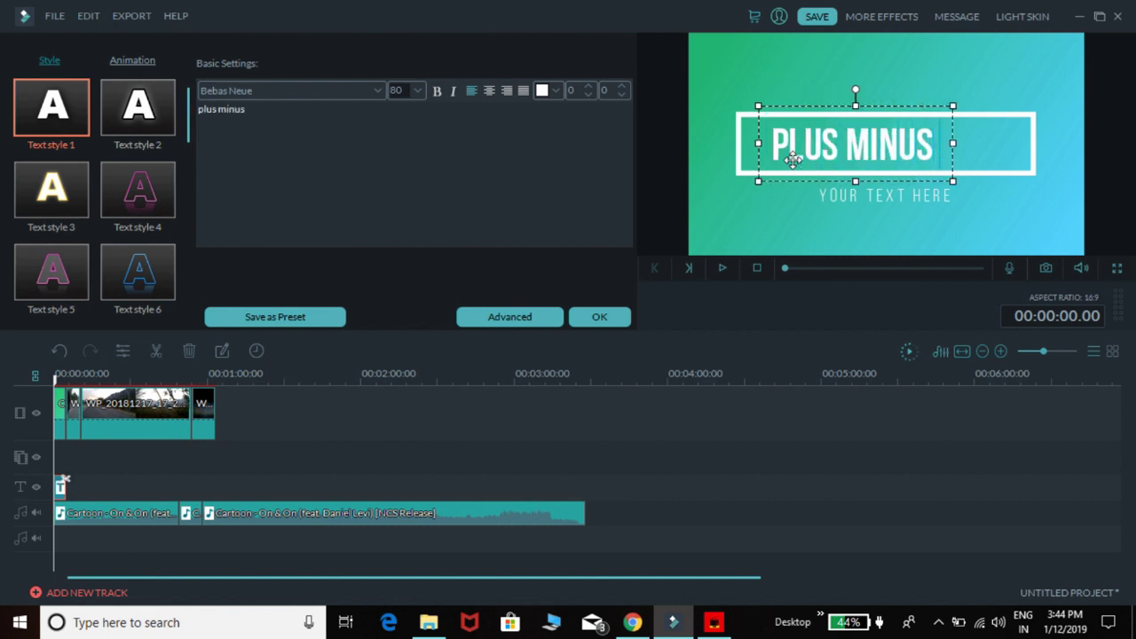
{"action": "type", "text": " tech"}
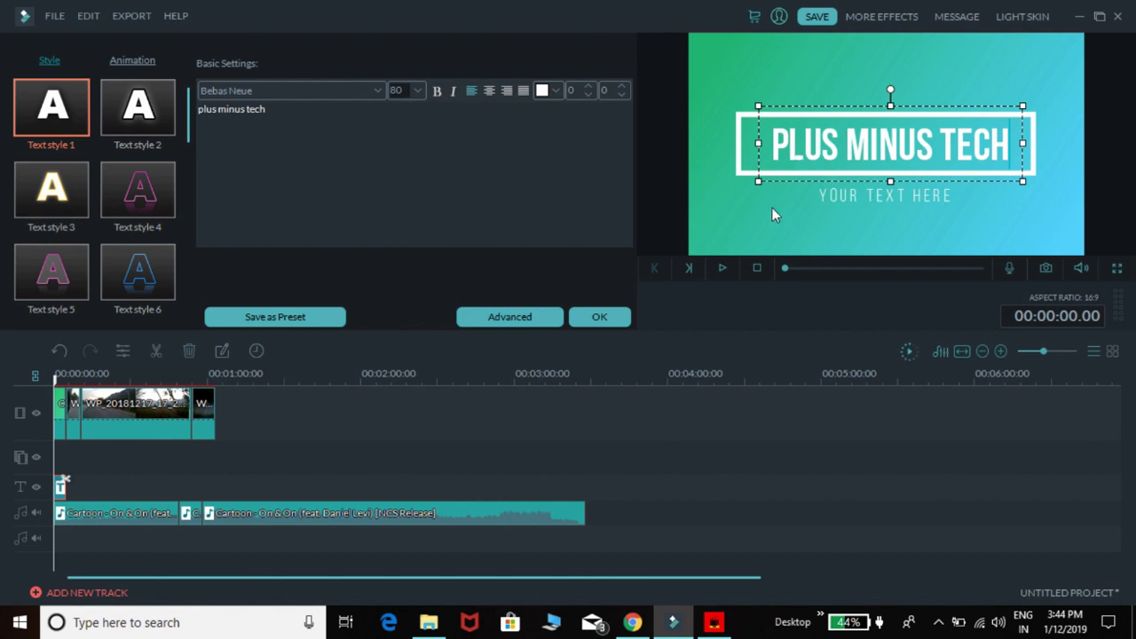
Replace the opener's subtitle text with "subscribe ,like".
{"action": "left_click", "coordinate": [935, 193]}
{"action": "key", "text": "BackSpace"}
{"action": "key", "text": "BackSpace"}
{"action": "key", "text": "BackSpace"}
{"action": "key", "text": "BackSpace"}
{"action": "key", "text": "BackSpace"}
{"action": "key", "text": "BackSpace"}
{"action": "key", "text": "BackSpace"}
{"action": "key", "text": "BackSpace"}
{"action": "key", "text": "BackSpace"}
{"action": "key", "text": "BackSpace"}
{"action": "key", "text": "BackSpace"}
{"action": "key", "text": "BackSpace"}
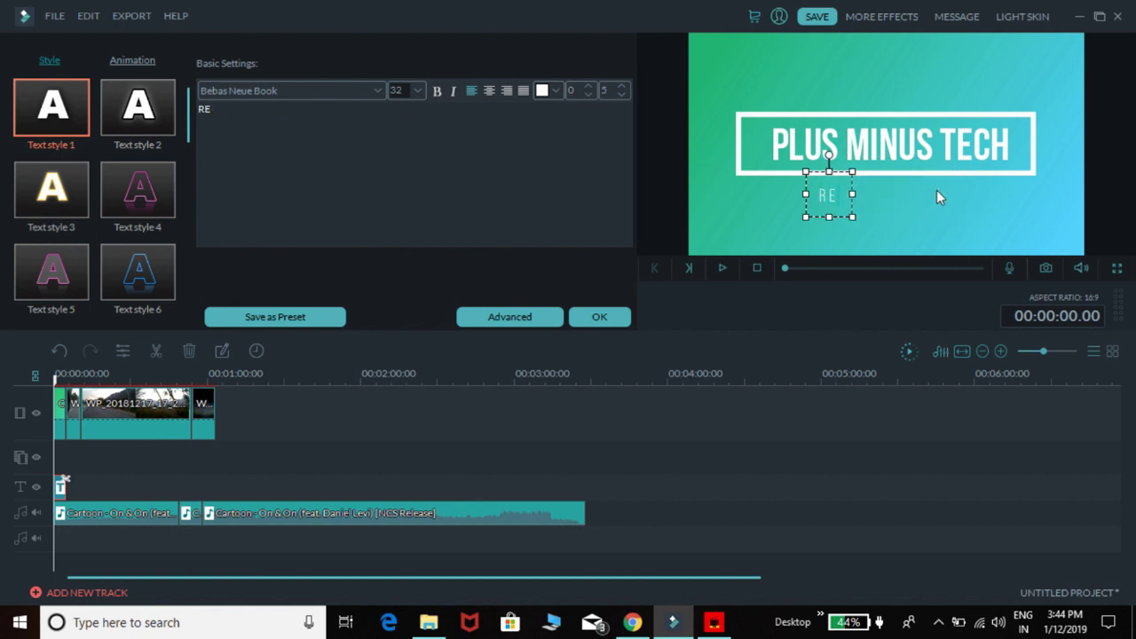
{"action": "key", "text": "BackSpace"}
{"action": "key", "text": "BackSpace"}
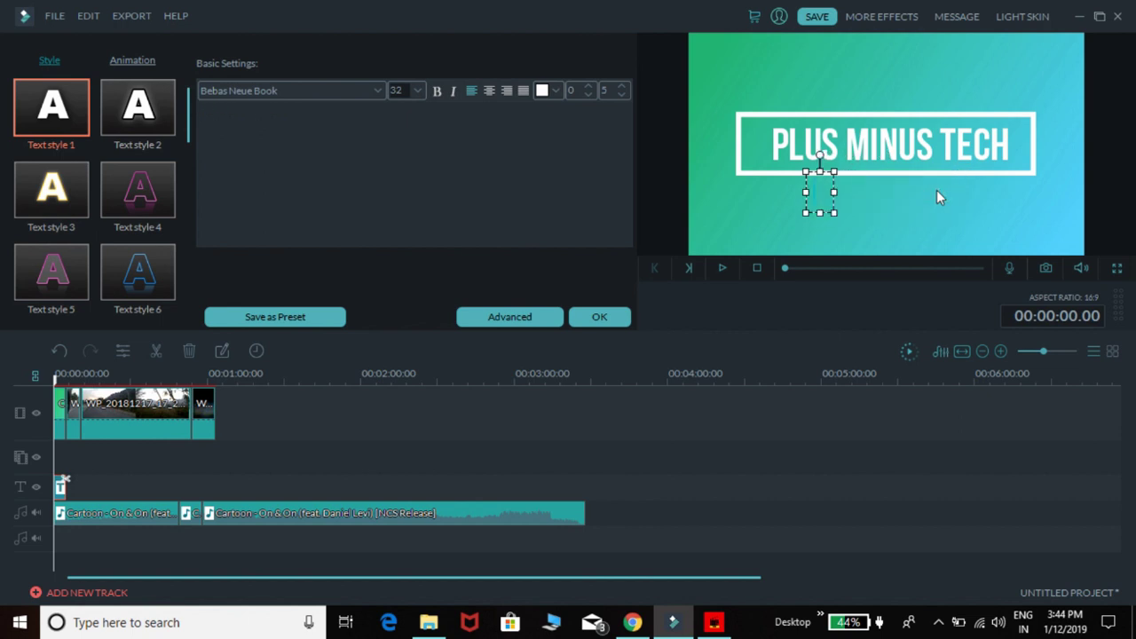
{"action": "type", "text": "subscribe"}
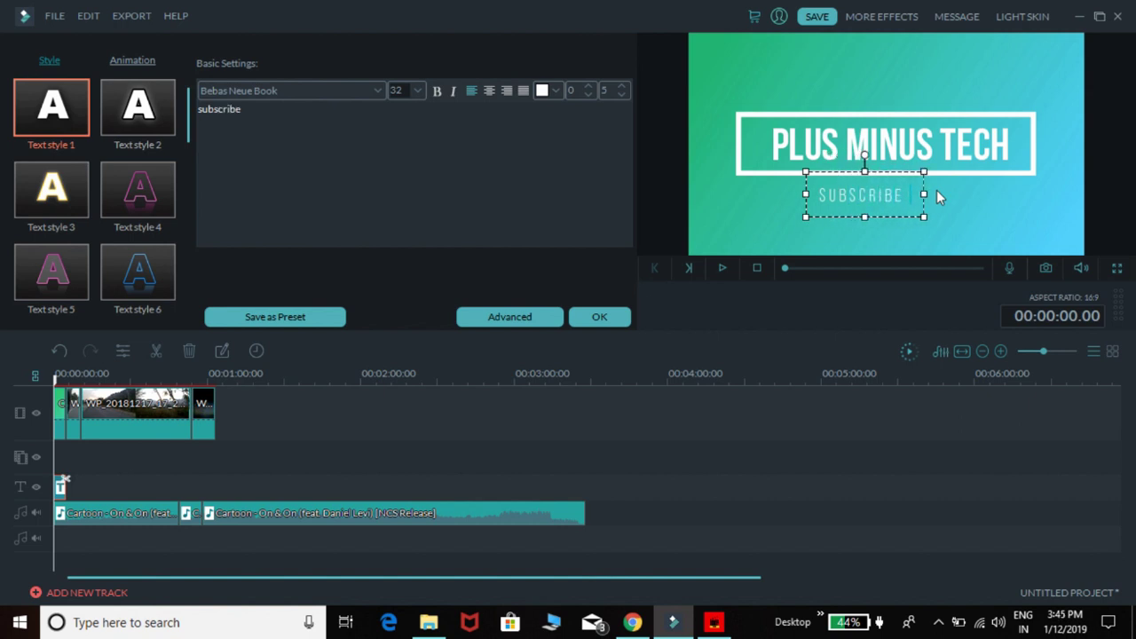
{"action": "type", "text": ",like"}
Try several preset styles on the subtitle, settle on Text style 8 with italics, and confirm the title edits.
{"action": "left_click", "coordinate": [135, 121]}
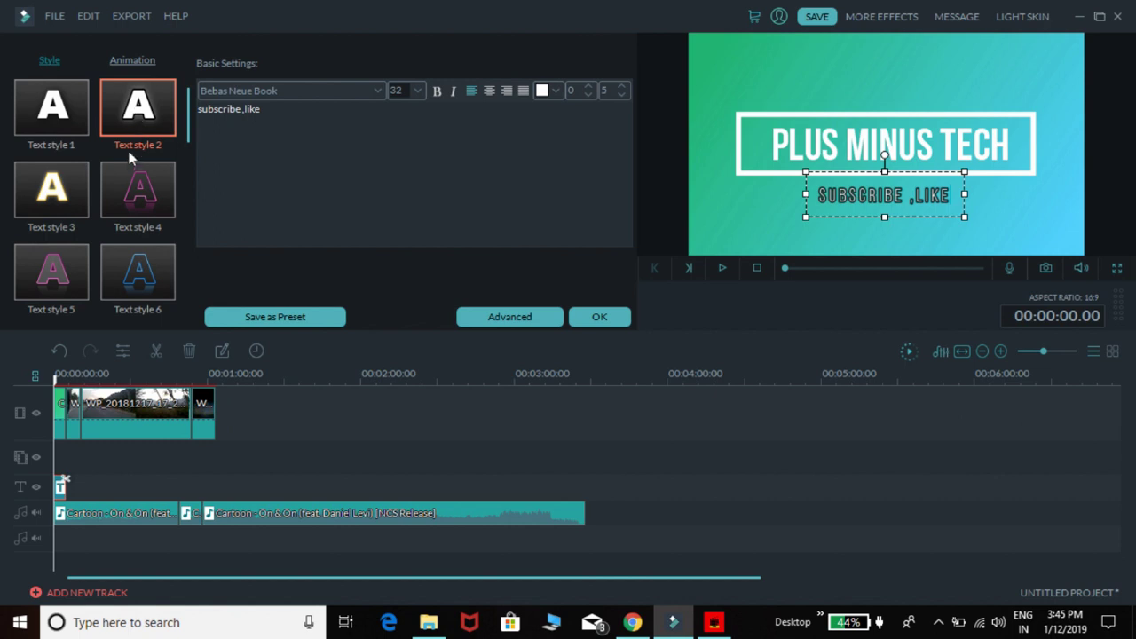
{"action": "left_click", "coordinate": [130, 202]}
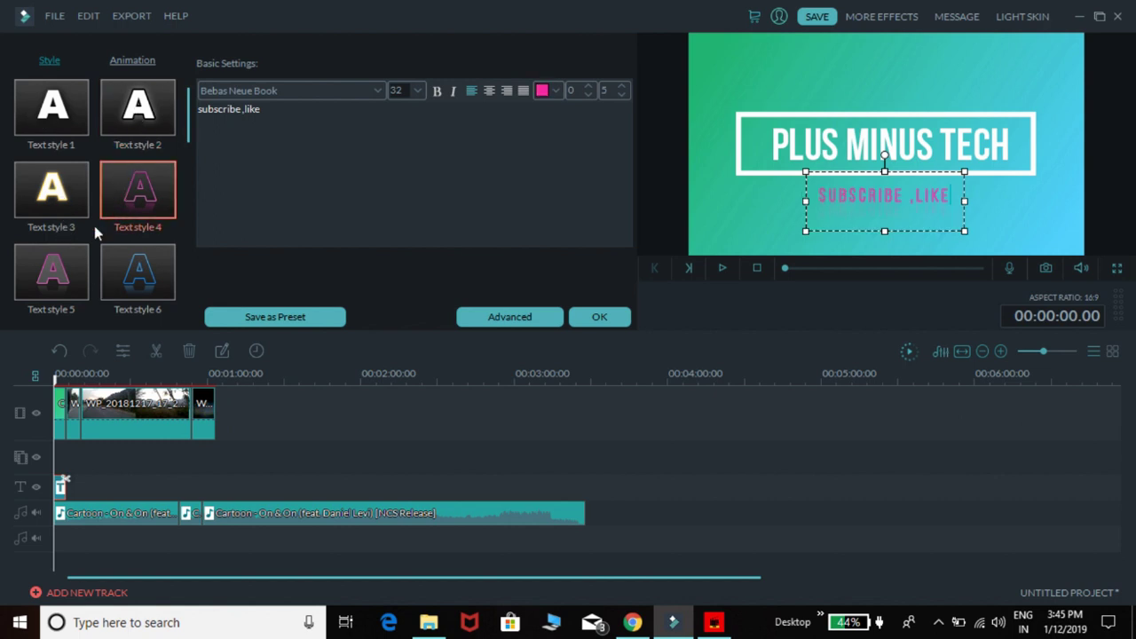
{"action": "left_click_drag", "start_coordinate": [189, 124], "coordinate": [209, 160]}
{"action": "left_click", "coordinate": [142, 197]}
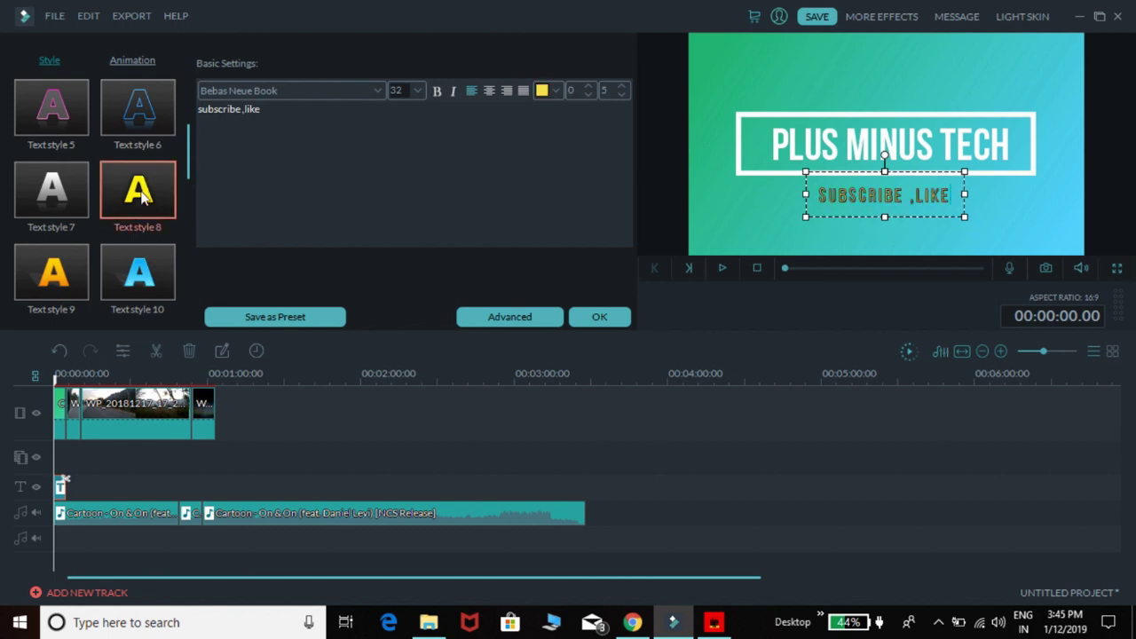
{"action": "left_click", "coordinate": [140, 130]}
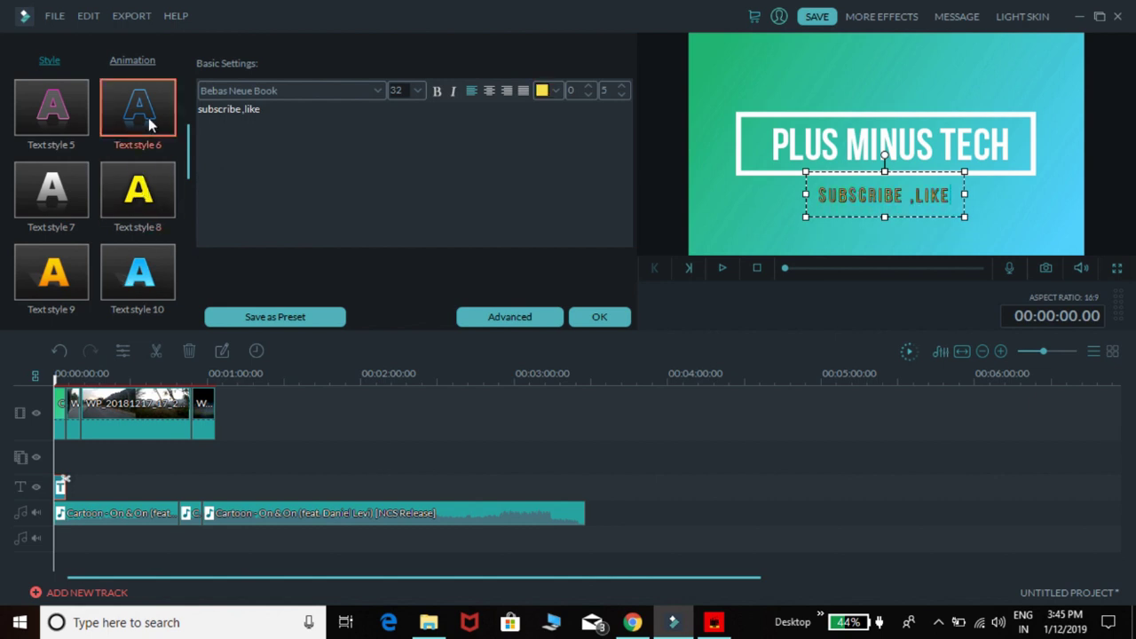
{"action": "left_click", "coordinate": [158, 183]}
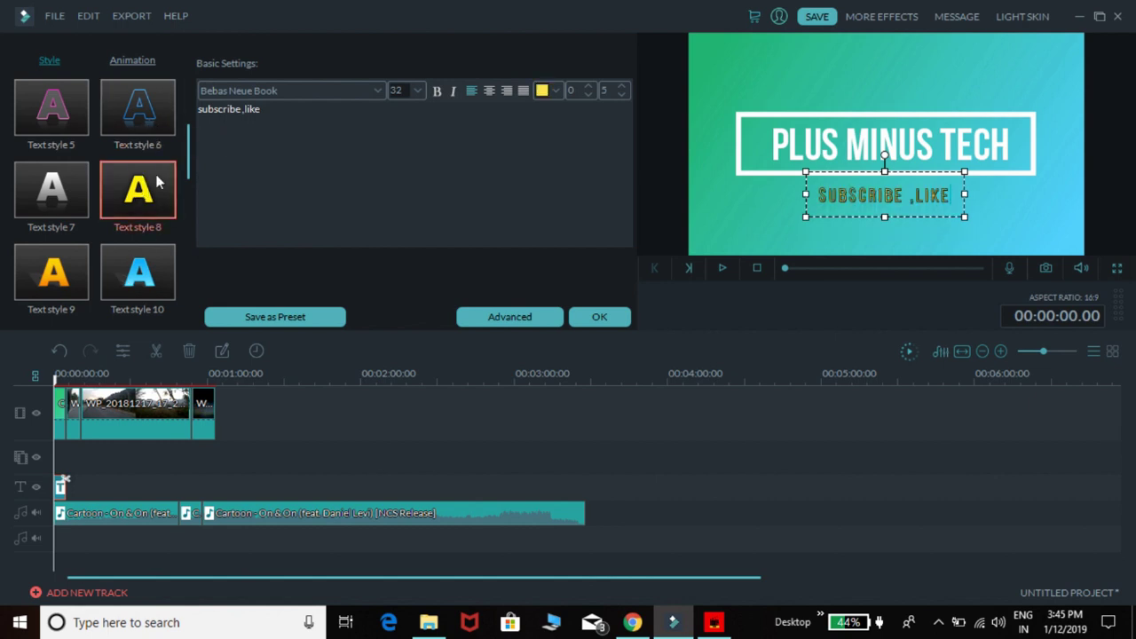
{"action": "left_click", "coordinate": [454, 90]}
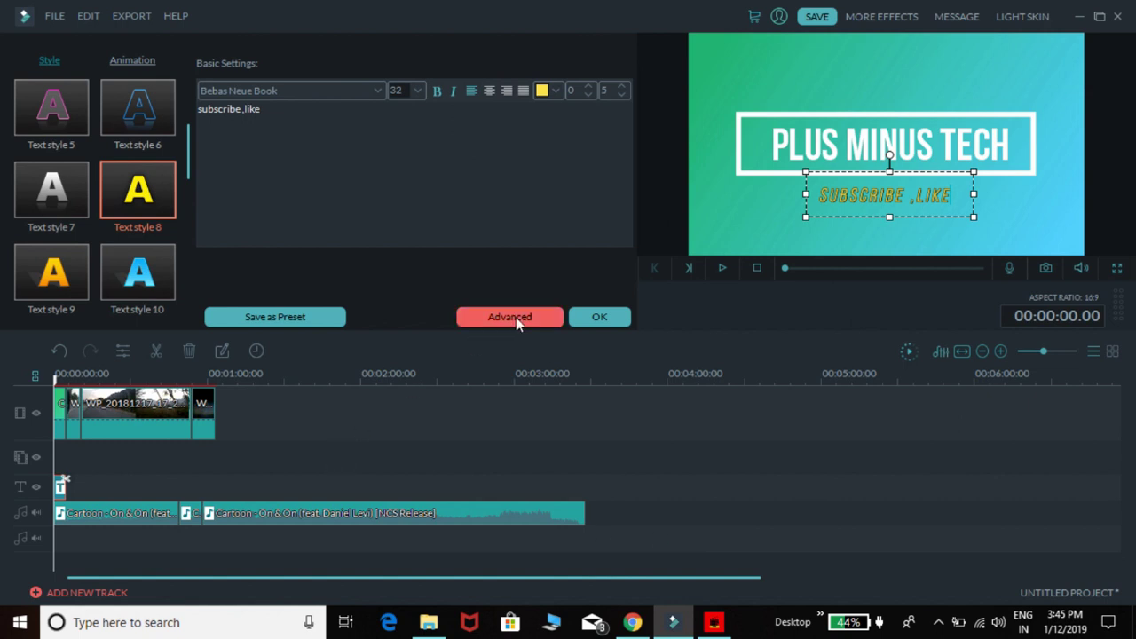
{"action": "left_click", "coordinate": [599, 318]}
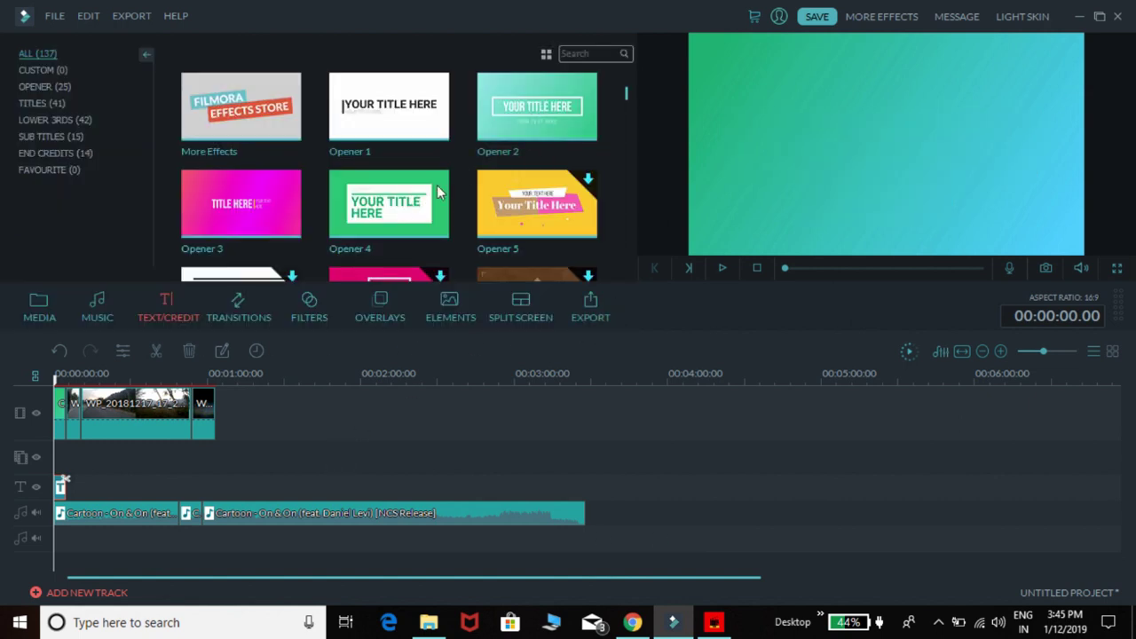
Play the timeline from the start through the opener into the road footage, and return the playhead to 00:00:00.00.
{"action": "left_click", "coordinate": [722, 269]}
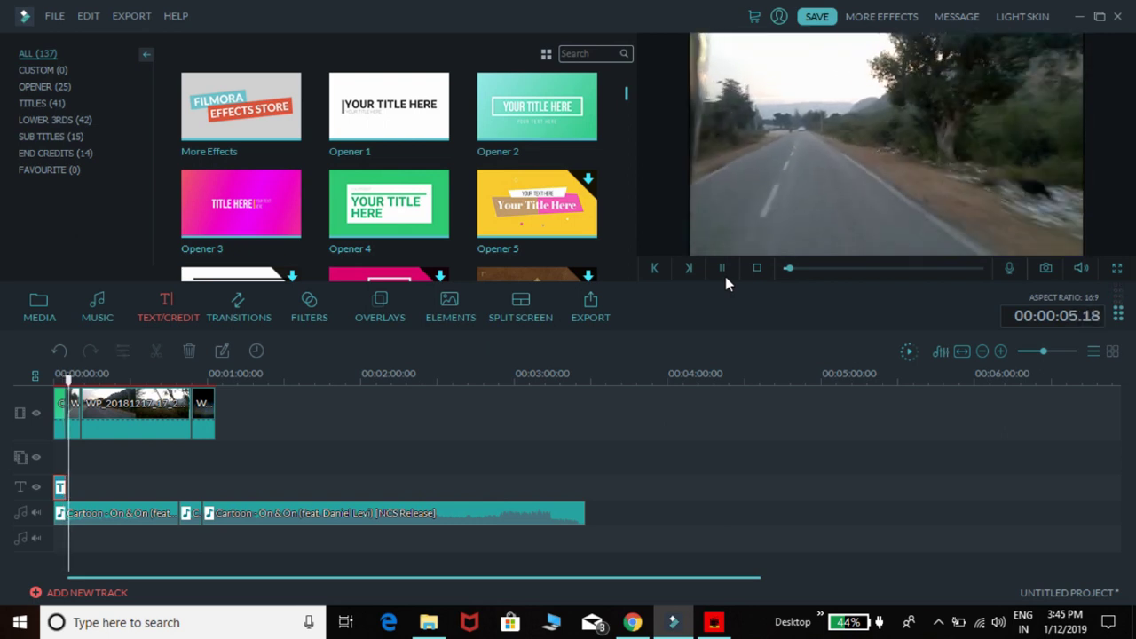
{"action": "left_click", "coordinate": [723, 269]}
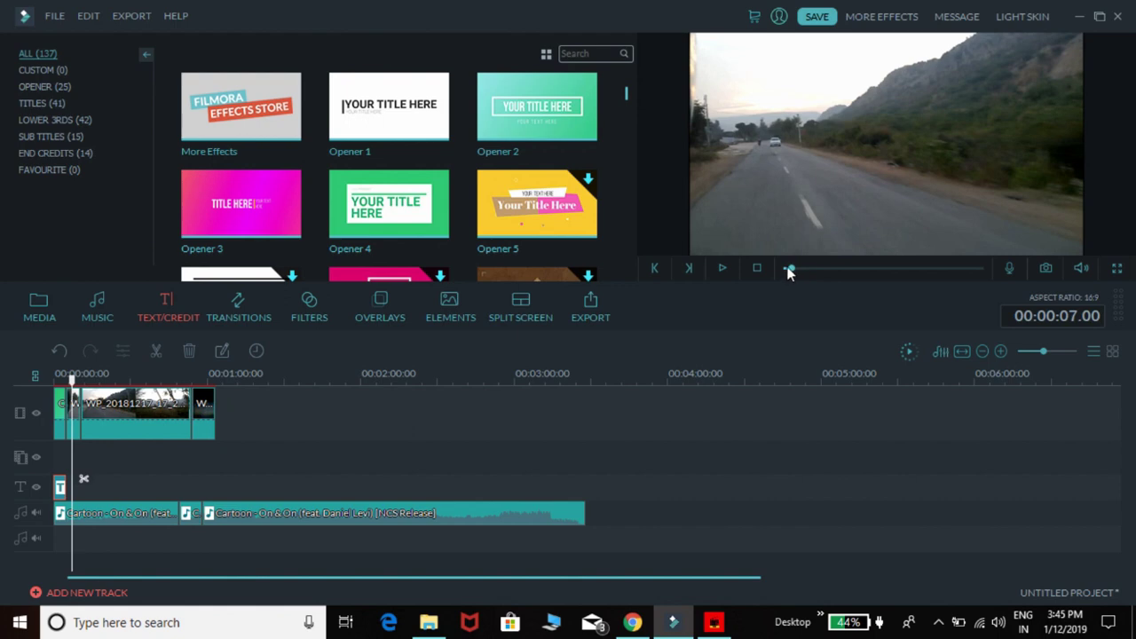
{"action": "left_click_drag", "start_coordinate": [786, 266], "coordinate": [779, 266]}
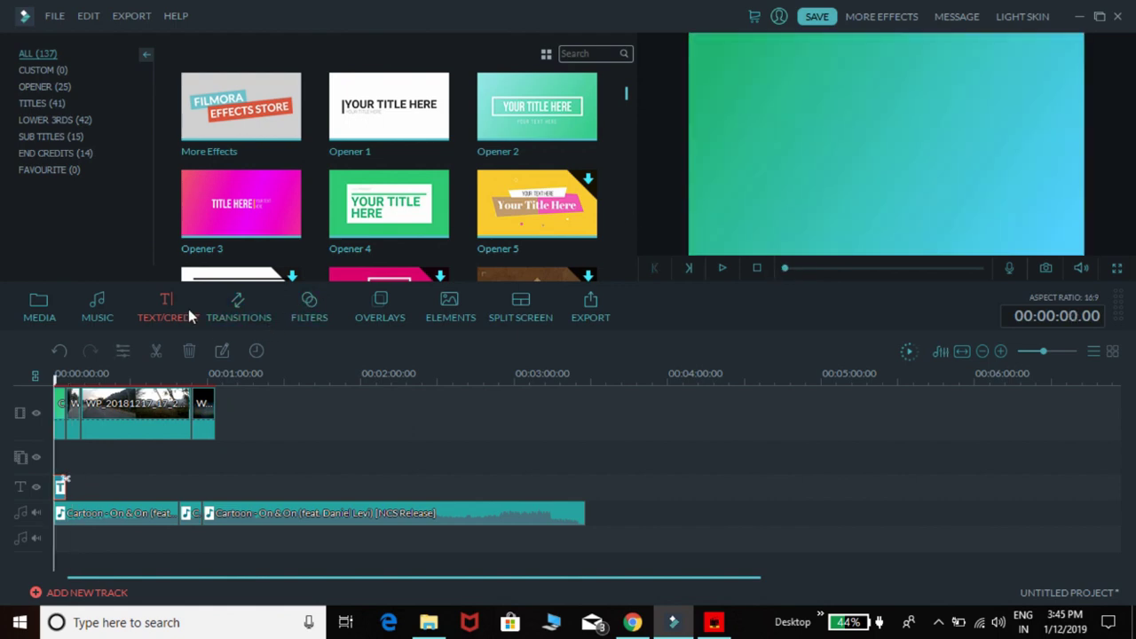
Add the Swirl transition between the opener and the first road clip, play across it, and return to the start.
{"action": "left_click", "coordinate": [238, 311]}
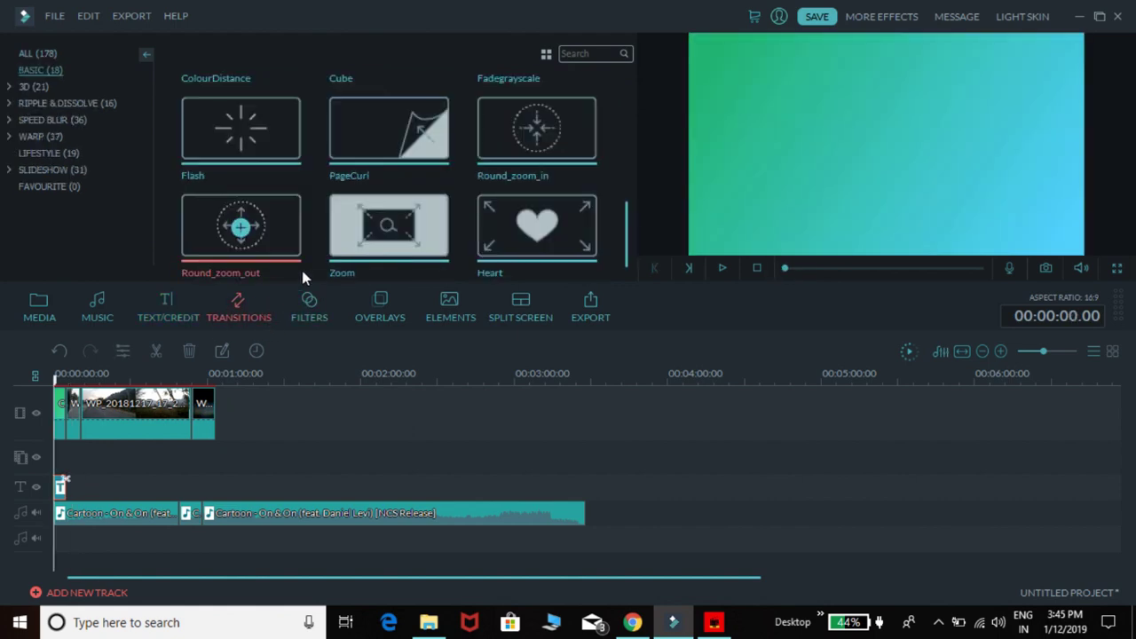
{"action": "left_click", "coordinate": [45, 56]}
{"action": "scroll", "coordinate": [356, 191], "scroll_direction": "down", "scroll_amount": 5}
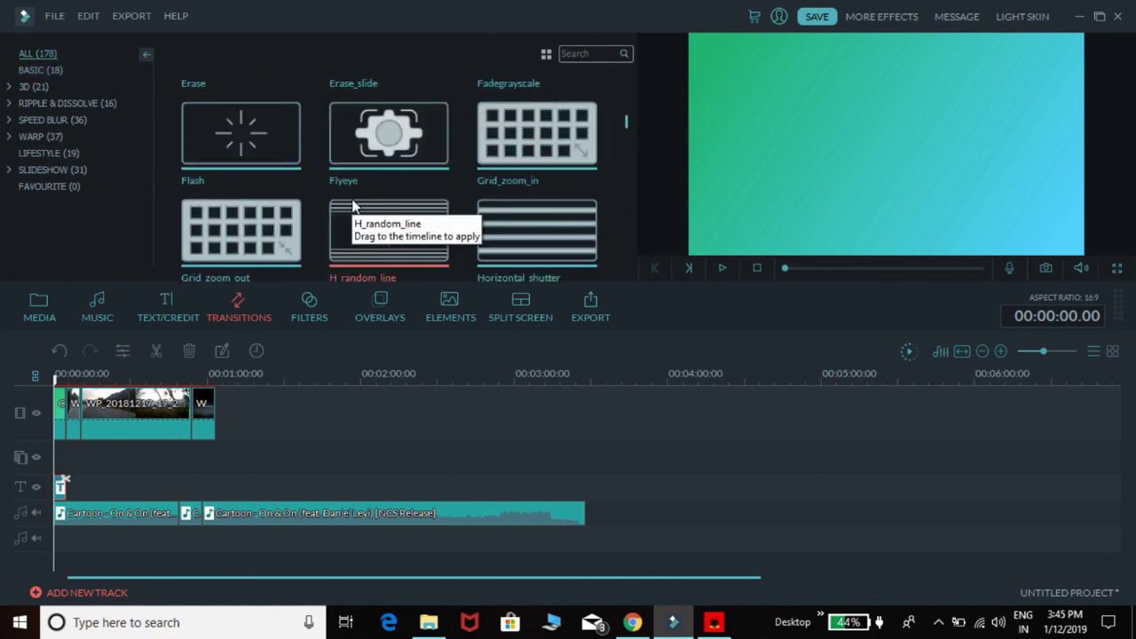
{"action": "scroll", "coordinate": [353, 206], "scroll_direction": "down", "scroll_amount": 15}
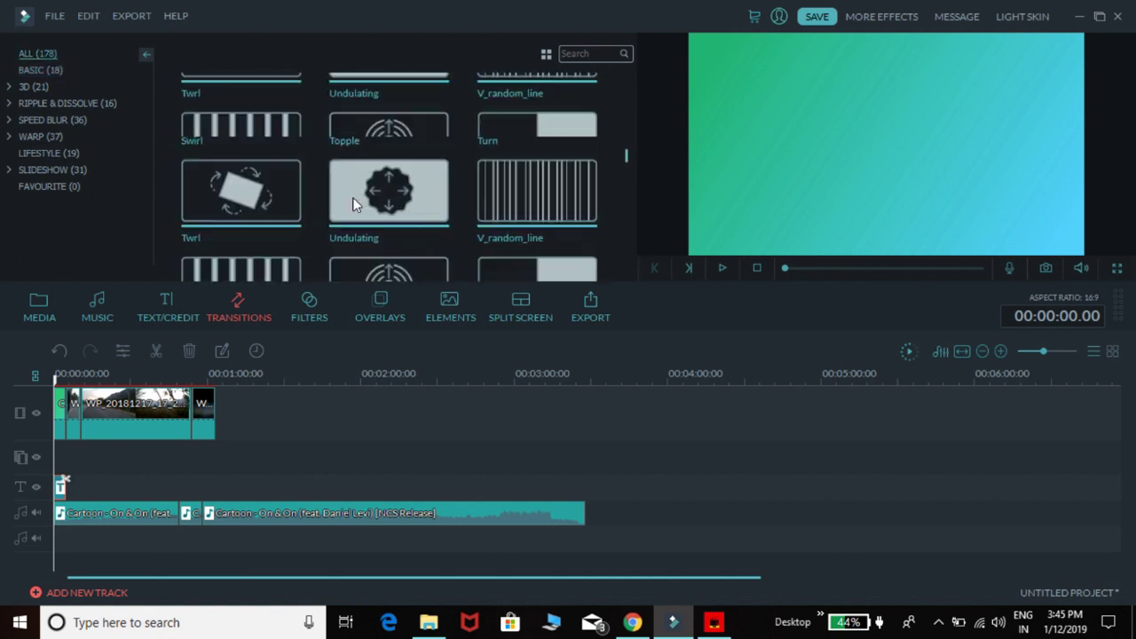
{"action": "scroll", "coordinate": [352, 204], "scroll_direction": "up", "scroll_amount": 5}
{"action": "left_click", "coordinate": [253, 241]}
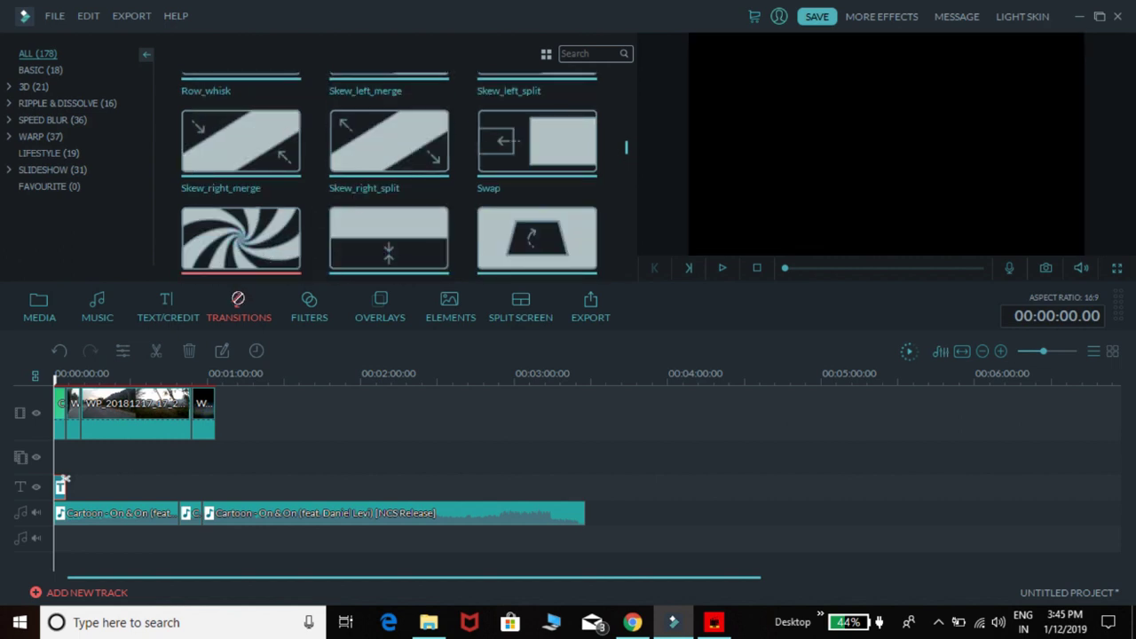
{"action": "left_click_drag", "start_coordinate": [256, 351], "coordinate": [178, 358]}
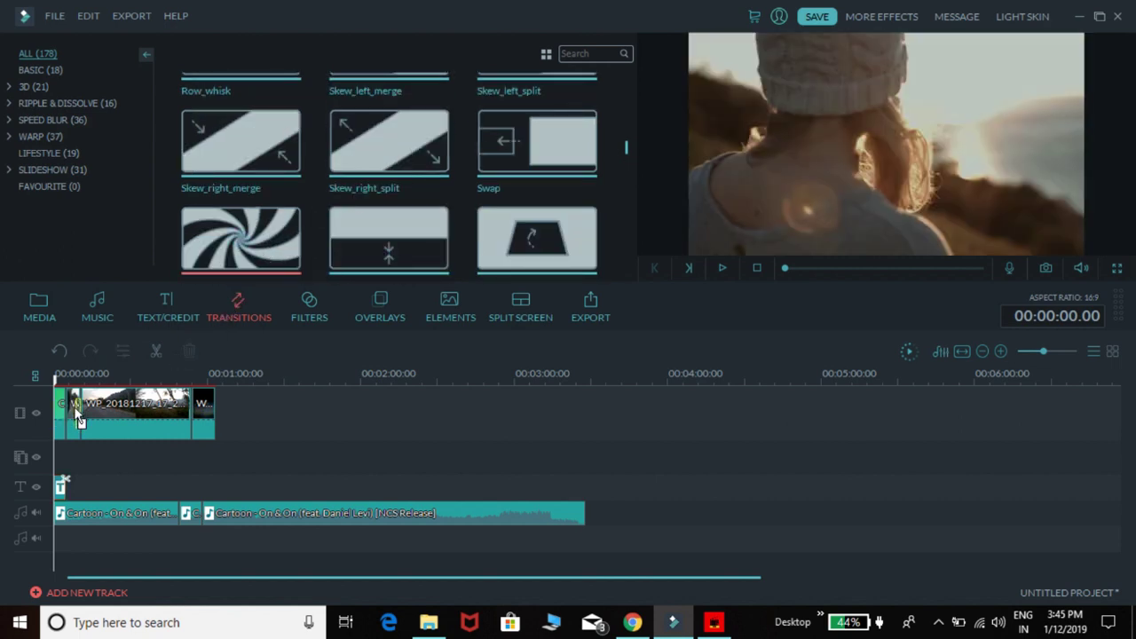
{"action": "left_click_drag", "start_coordinate": [69, 401], "coordinate": [69, 403]}
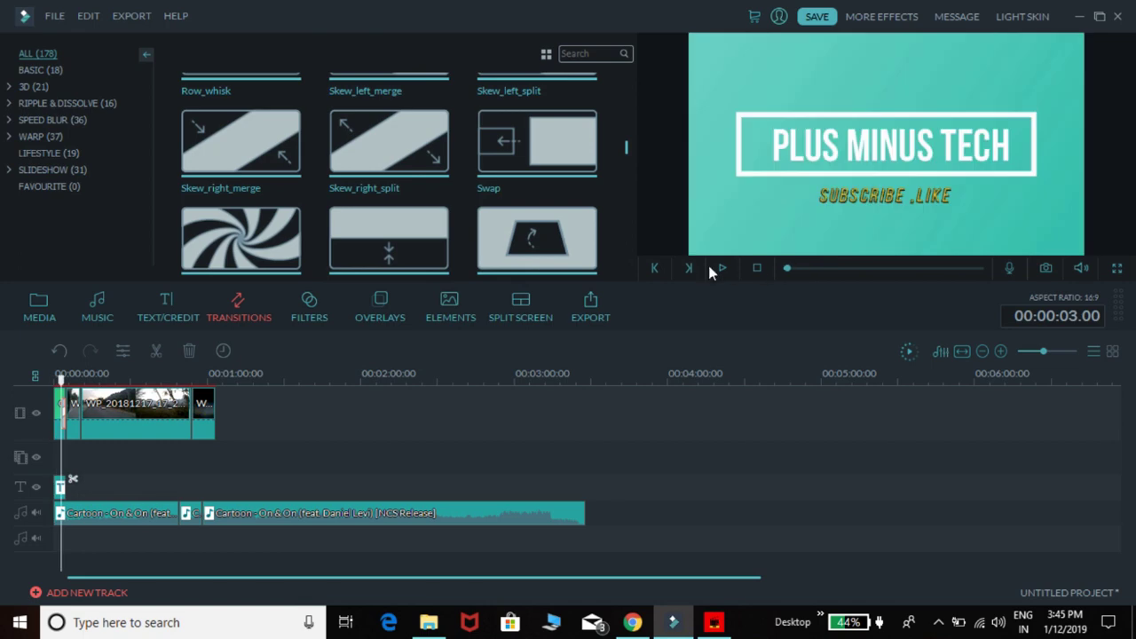
{"action": "left_click", "coordinate": [721, 269]}
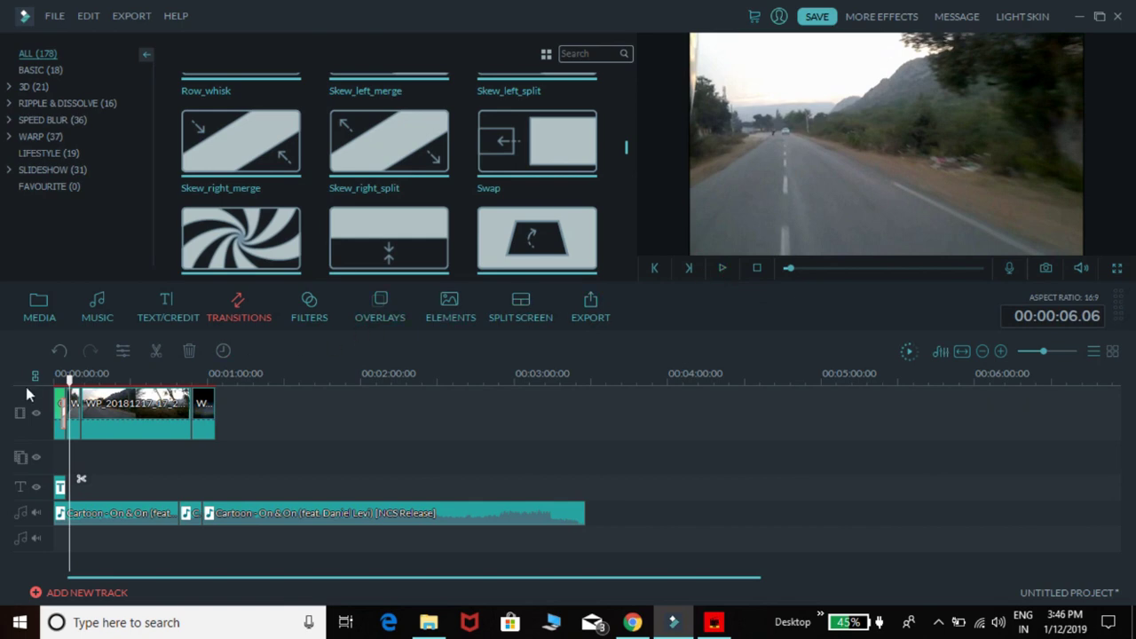
{"action": "left_click_drag", "start_coordinate": [69, 380], "coordinate": [54, 376]}
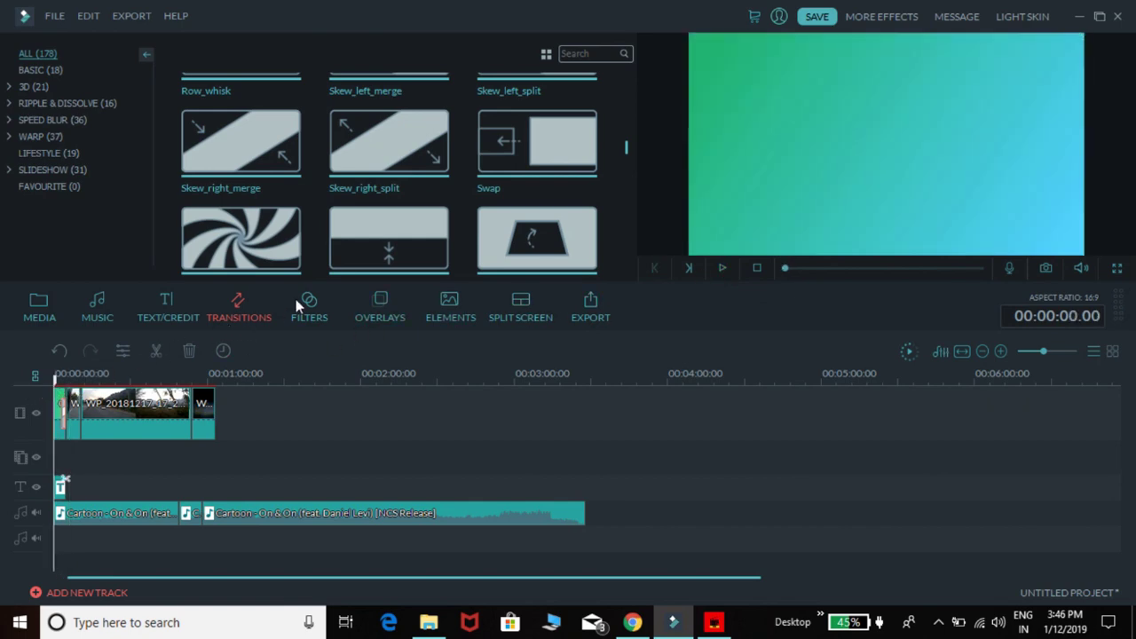
Preview the three transitions in the row below Skew_right_merge, playing their samples, and browse further through the transition library.
{"action": "left_click", "coordinate": [277, 255]}
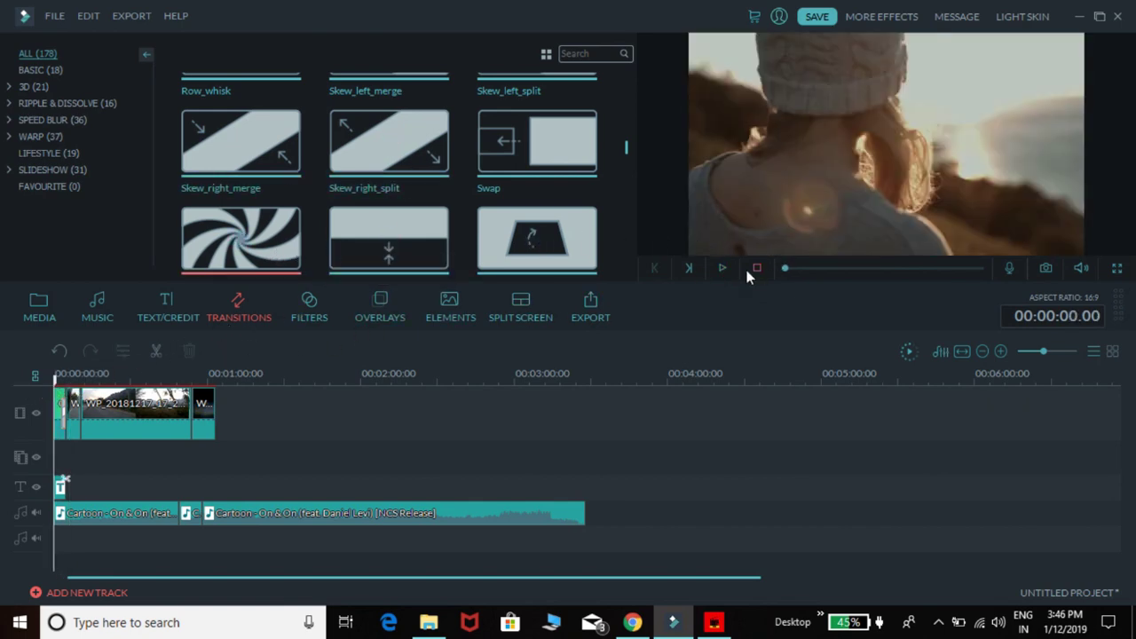
{"action": "left_click", "coordinate": [722, 268]}
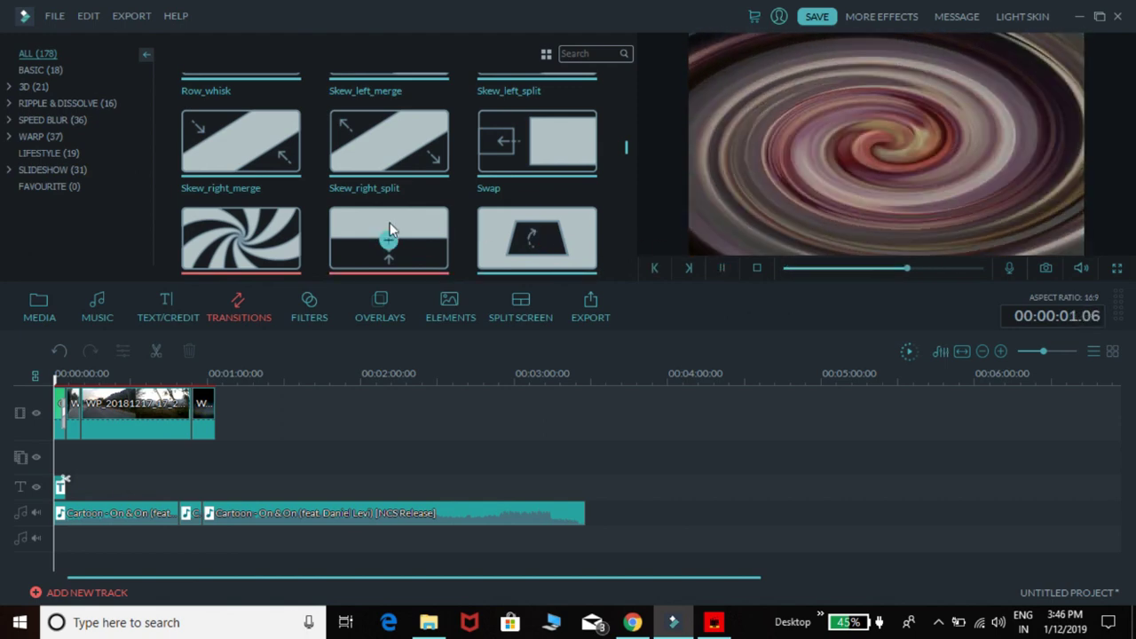
{"action": "left_click", "coordinate": [430, 235]}
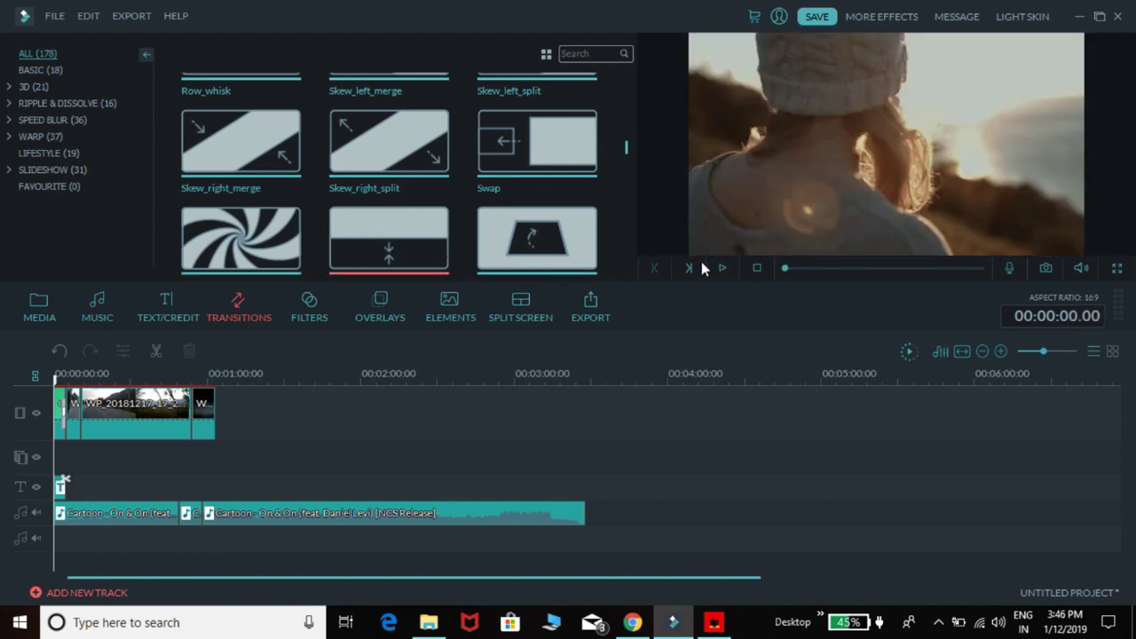
{"action": "left_click", "coordinate": [724, 269]}
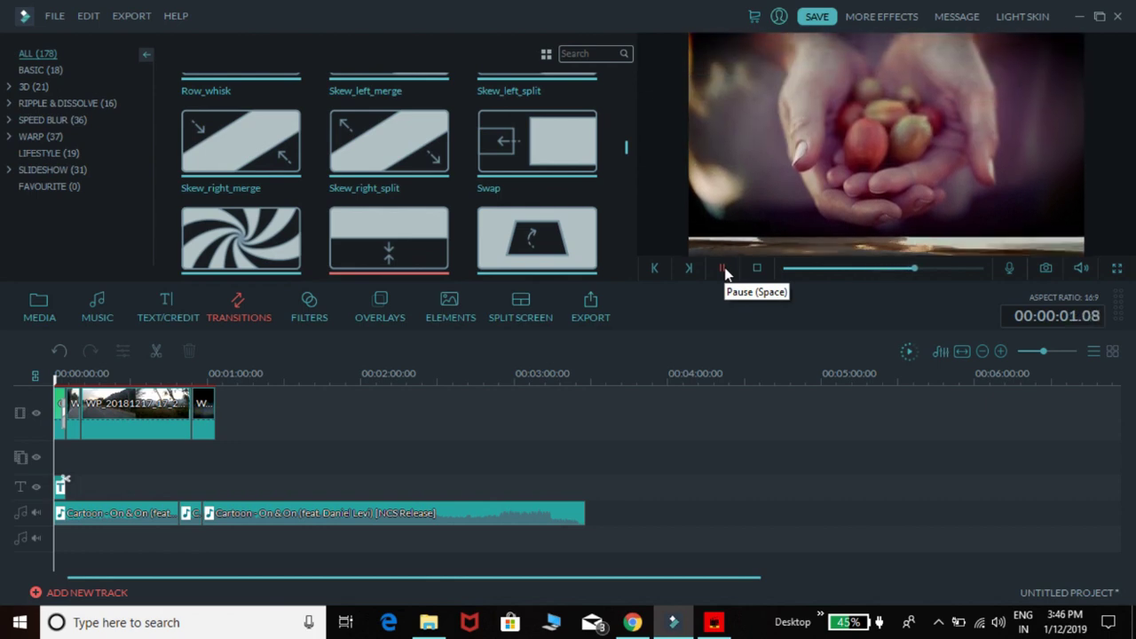
{"action": "left_click", "coordinate": [580, 240]}
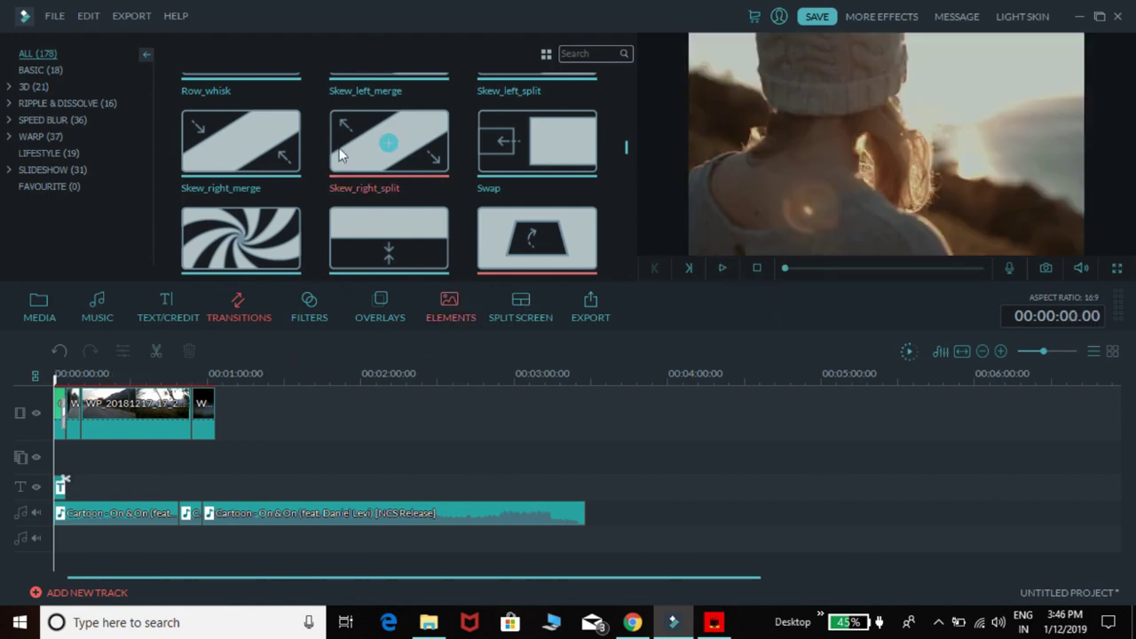
{"action": "scroll", "coordinate": [443, 168], "scroll_direction": "down", "scroll_amount": 10}
Preview the Vintage and BeautifyImg filters, moving the playhead onto the road footage.
{"action": "left_click", "coordinate": [311, 306]}
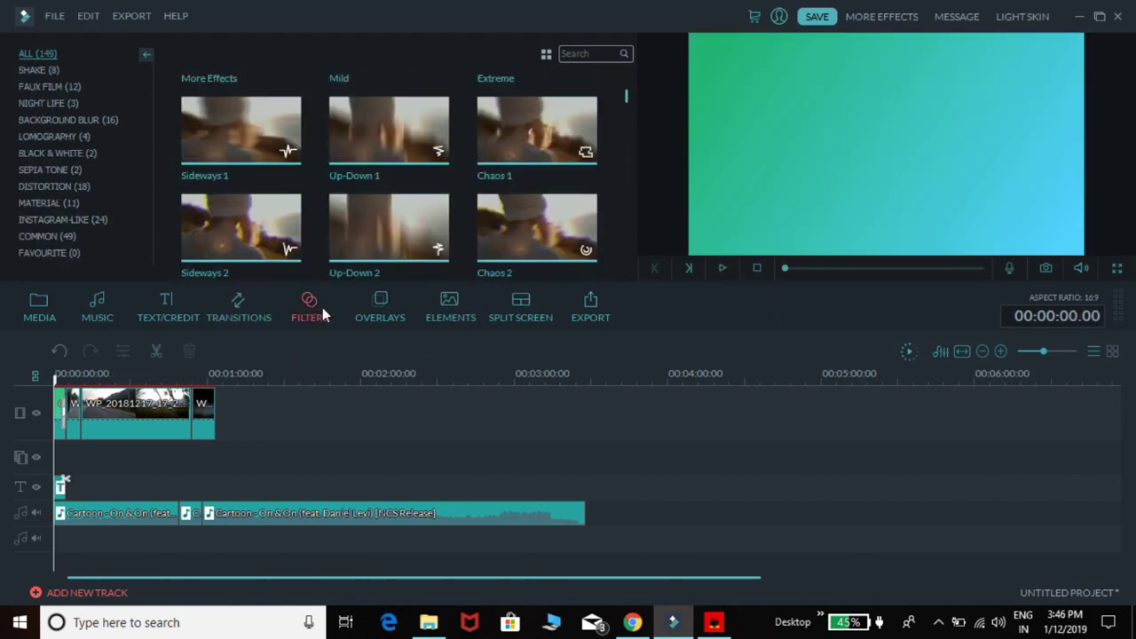
{"action": "scroll", "coordinate": [408, 196], "scroll_direction": "down", "scroll_amount": 3}
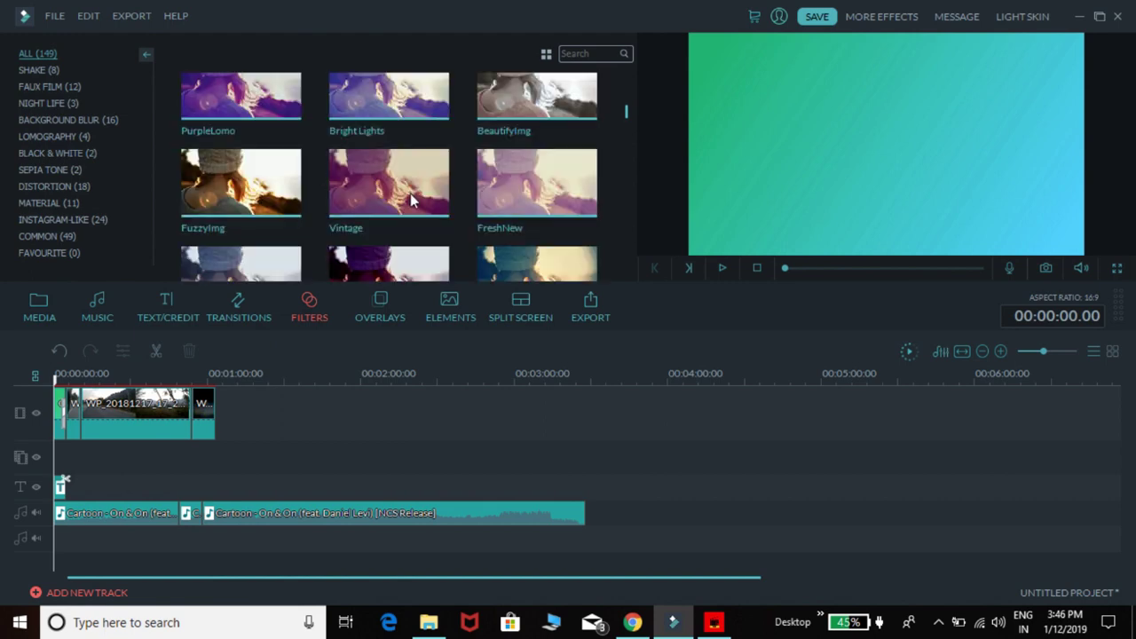
{"action": "left_click", "coordinate": [411, 200]}
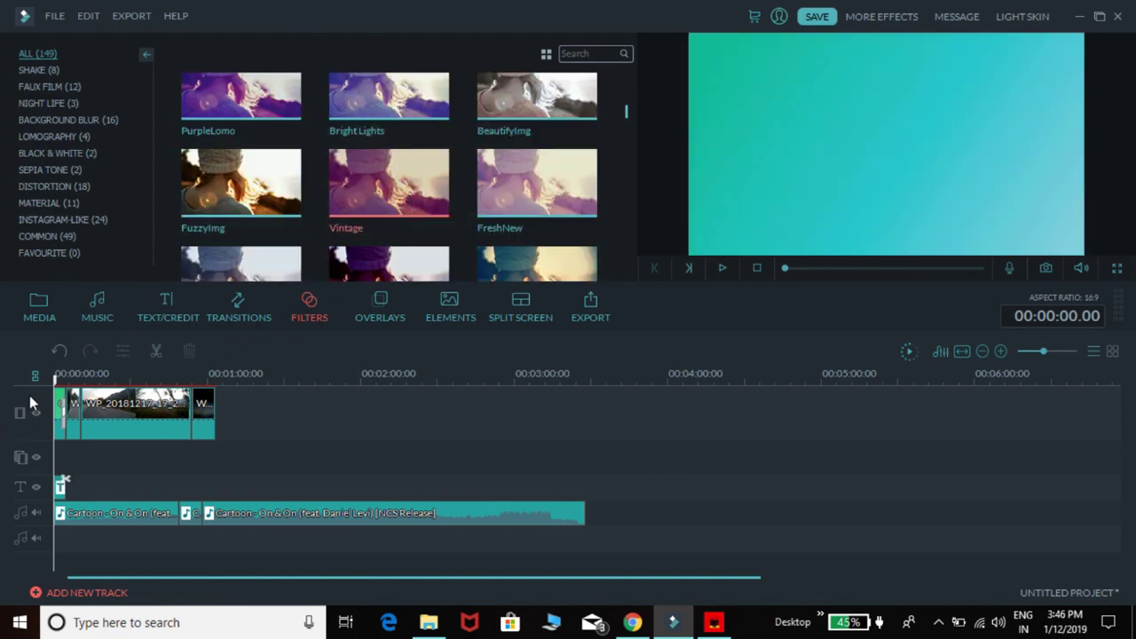
{"action": "left_click_drag", "start_coordinate": [57, 381], "coordinate": [84, 377]}
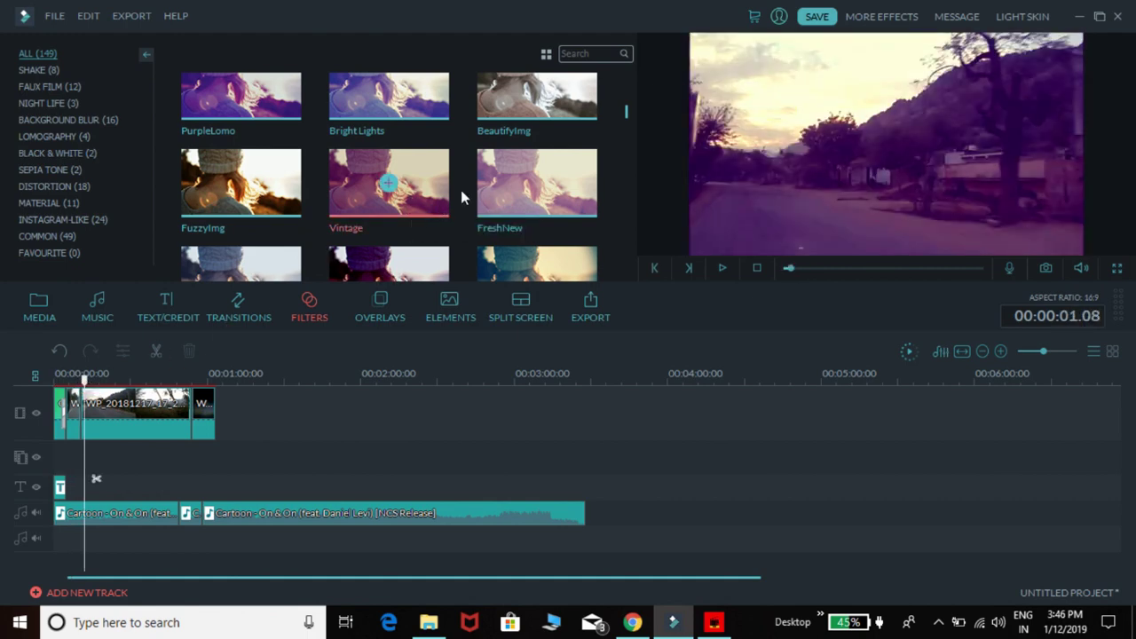
{"action": "left_click", "coordinate": [498, 85]}
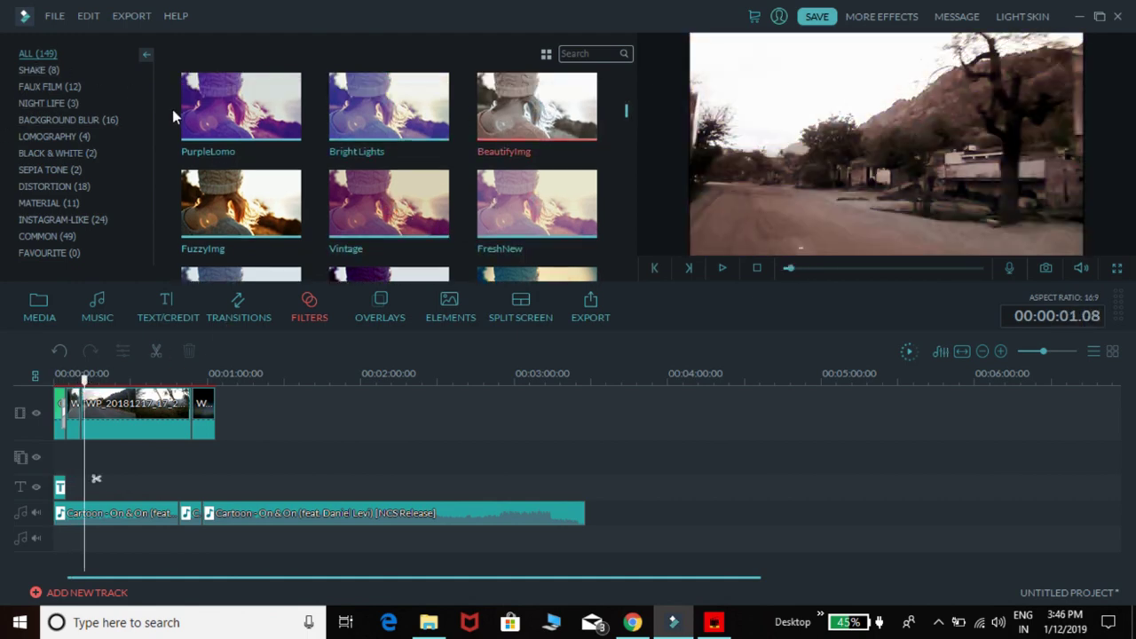
Add the Aqua 1 overlay over the opener, play it, and browse the remaining overlays.
{"action": "left_click", "coordinate": [374, 310]}
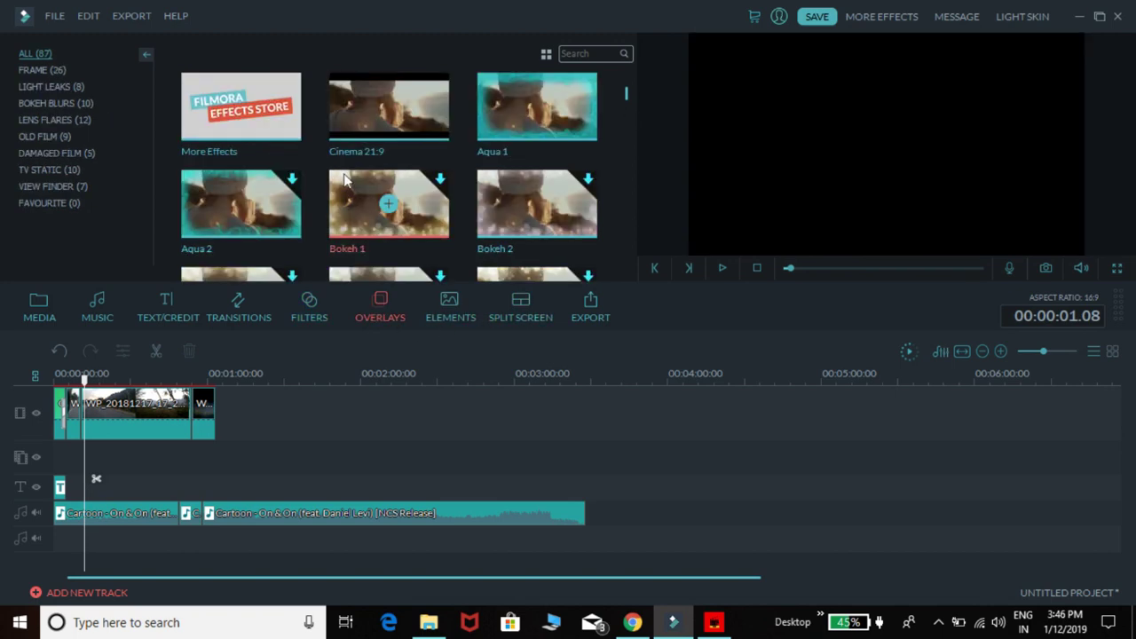
{"action": "left_click_drag", "start_coordinate": [514, 119], "coordinate": [58, 413]}
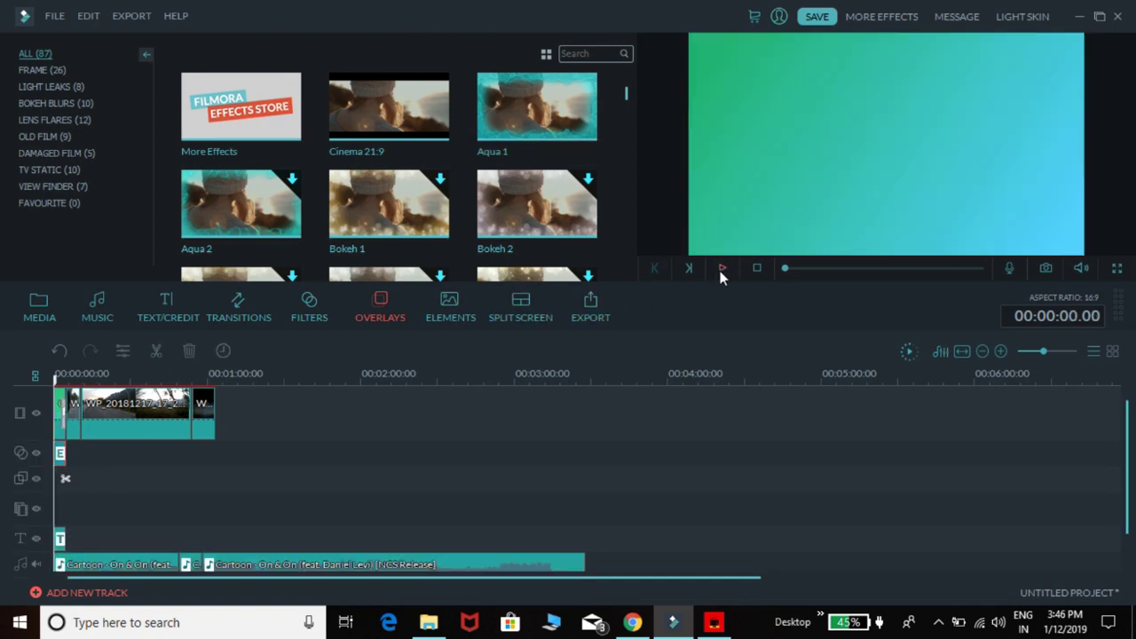
{"action": "left_click", "coordinate": [720, 270]}
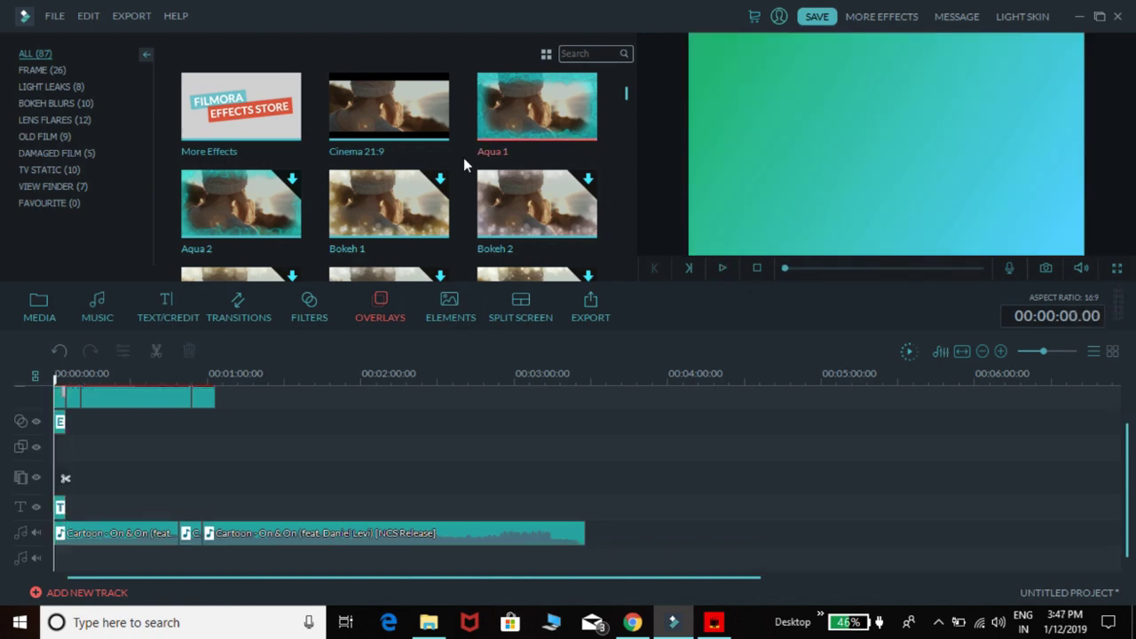
{"action": "scroll", "coordinate": [463, 163], "scroll_direction": "down", "scroll_amount": 15}
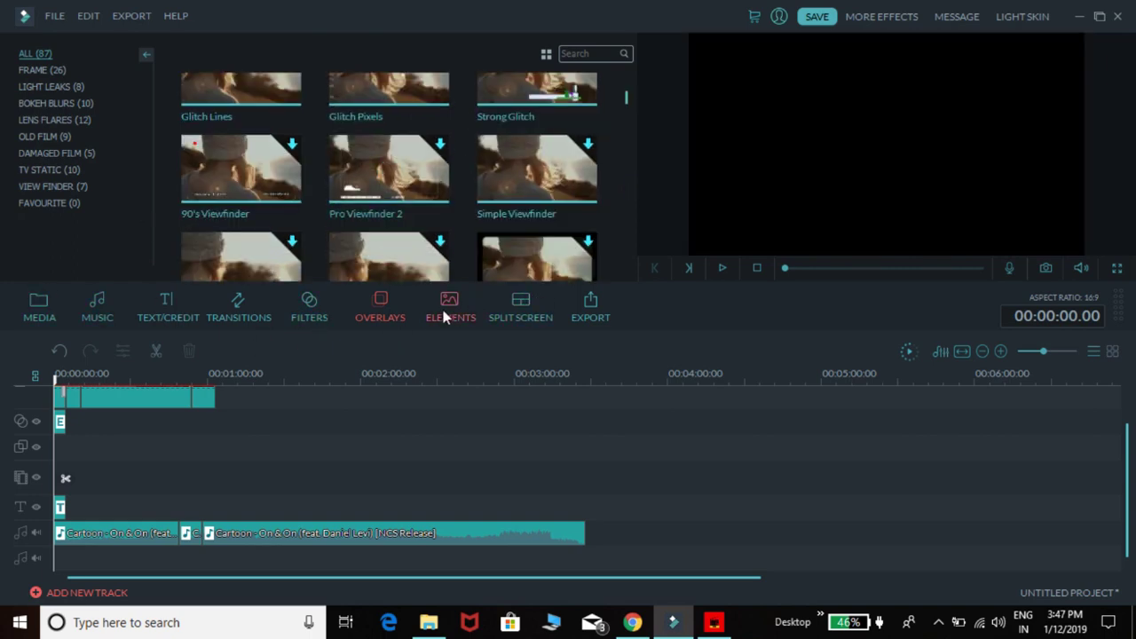
Add Element Love 3 over the first road clip at 00:00:05.00 and shrink it to about a third of the frame width, slightly above centre.
{"action": "left_click", "coordinate": [450, 302]}
{"action": "left_click_drag", "start_coordinate": [263, 108], "coordinate": [252, 164]}
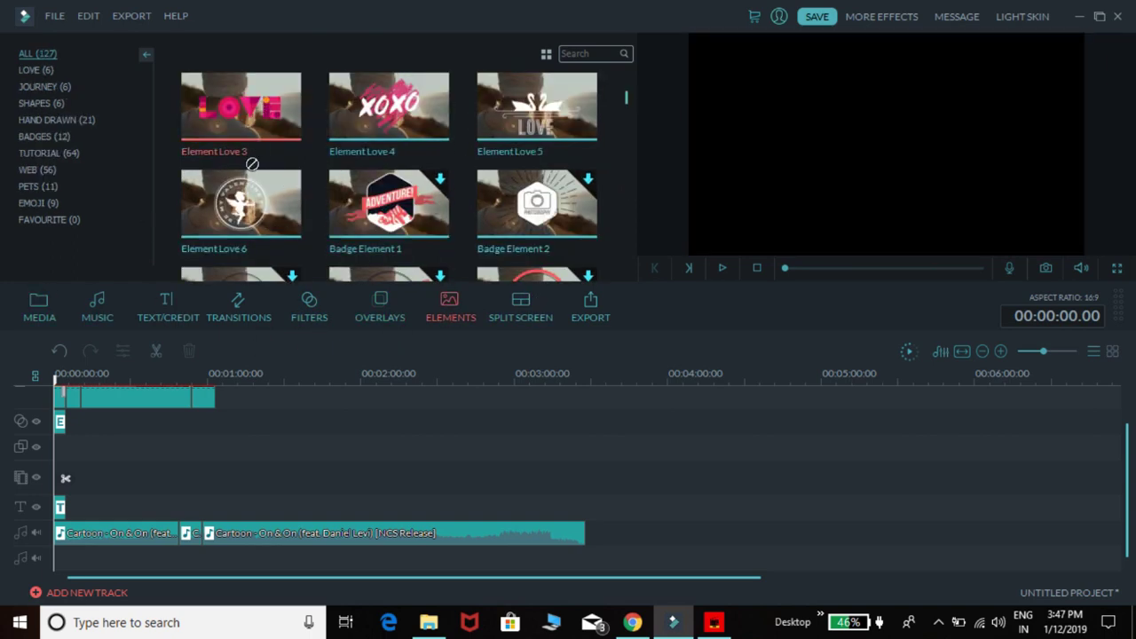
{"action": "left_click_drag", "start_coordinate": [151, 329], "coordinate": [76, 421]}
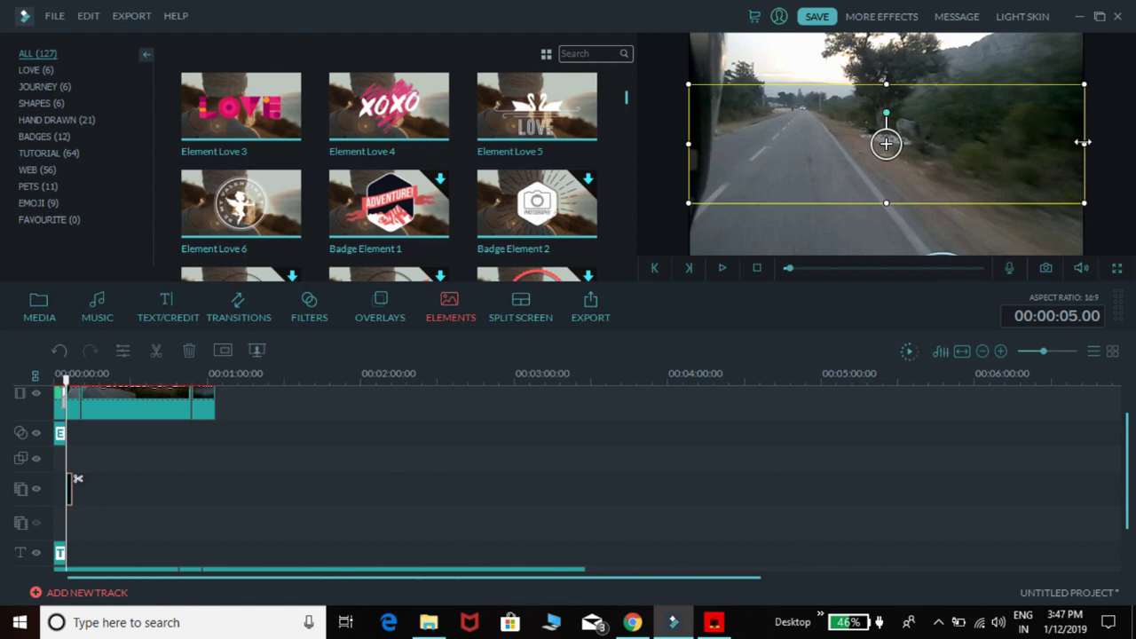
{"action": "left_click_drag", "start_coordinate": [1082, 142], "coordinate": [755, 254]}
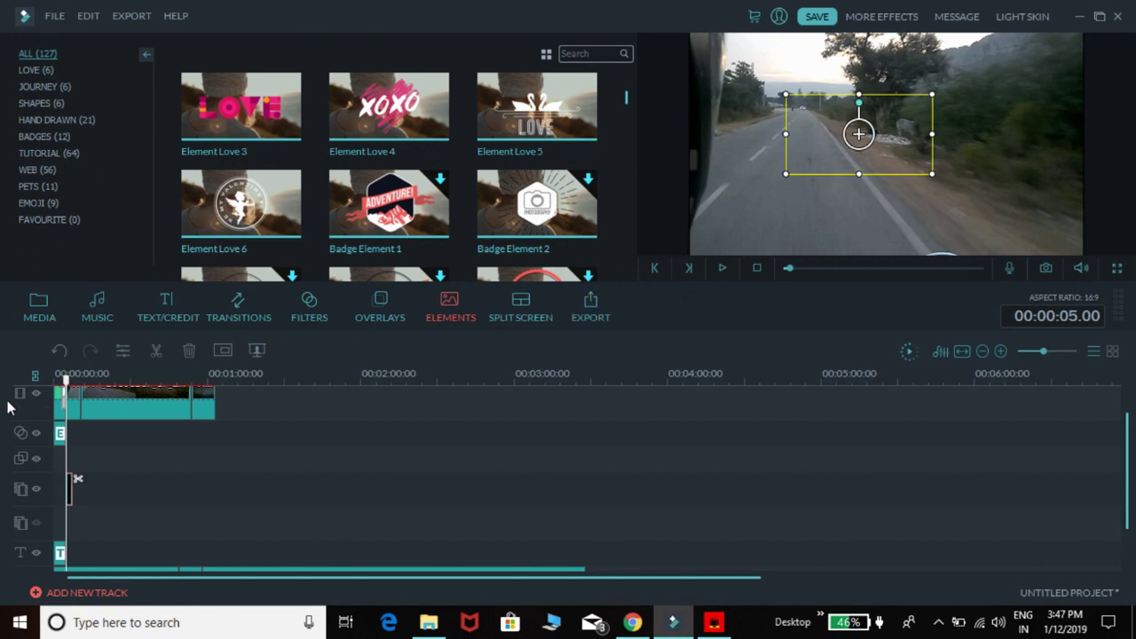
Play the timeline from the start until just past the LOVE element, and pause.
{"action": "left_click_drag", "start_coordinate": [67, 380], "coordinate": [52, 379]}
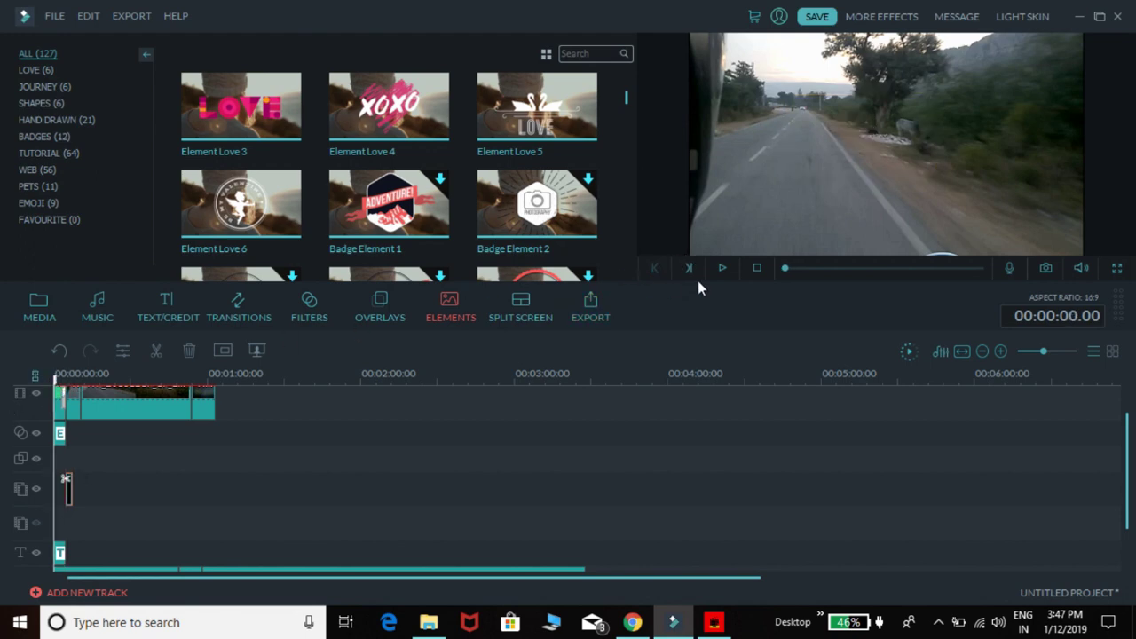
{"action": "left_click", "coordinate": [717, 269]}
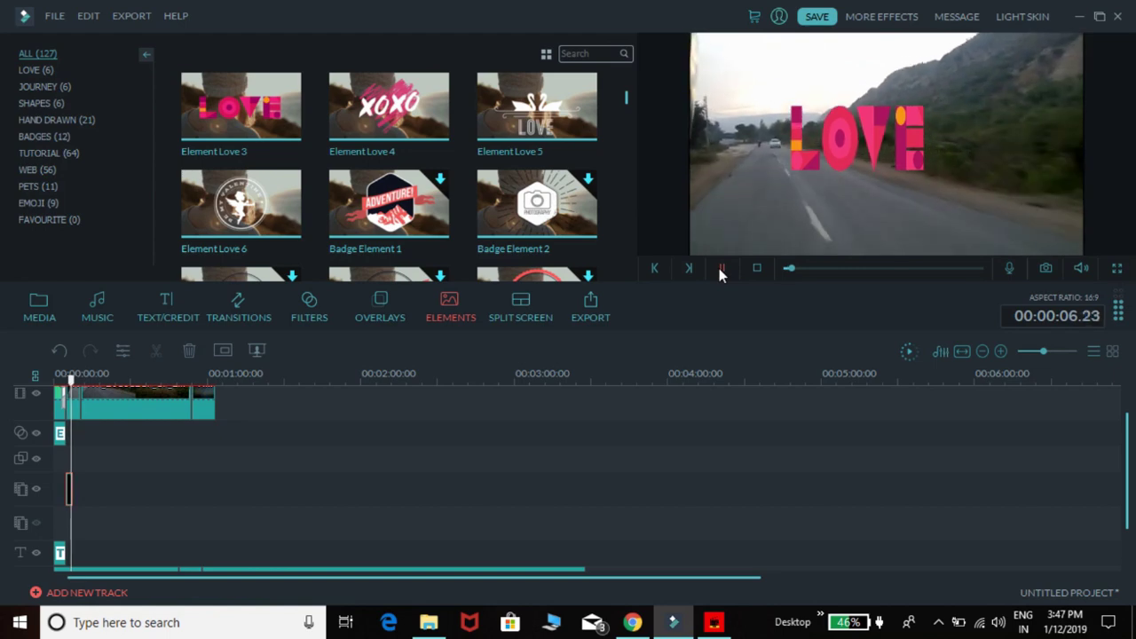
{"action": "left_click", "coordinate": [720, 270]}
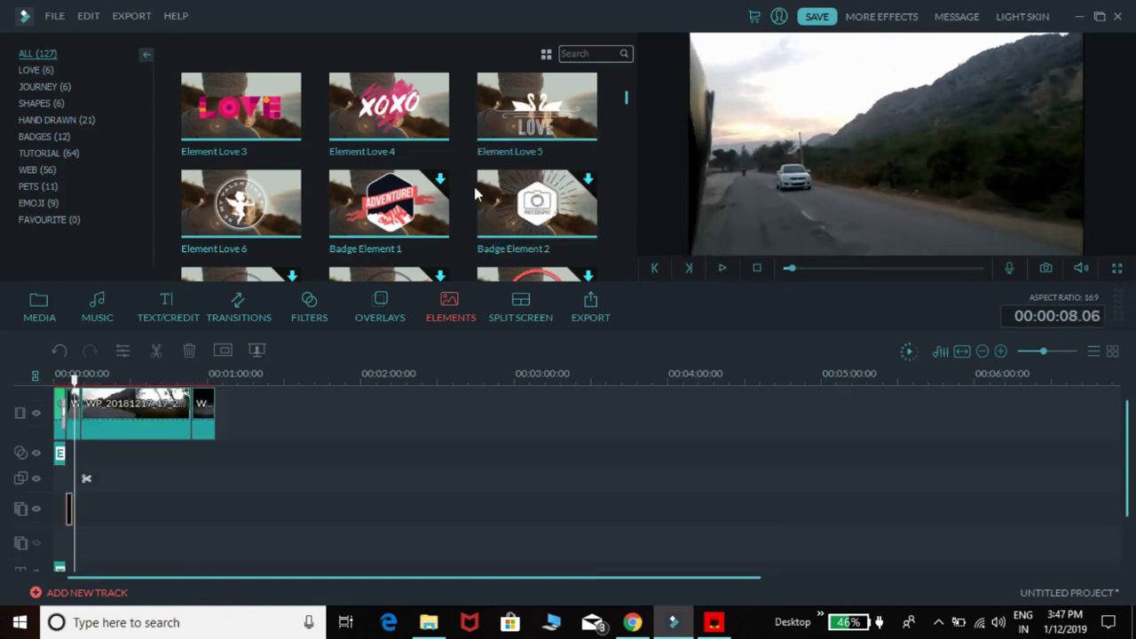
Browse the badge and web elements and the split-screen layouts, and open and close the export window.
{"action": "scroll", "coordinate": [461, 198], "scroll_direction": "down", "scroll_amount": 12}
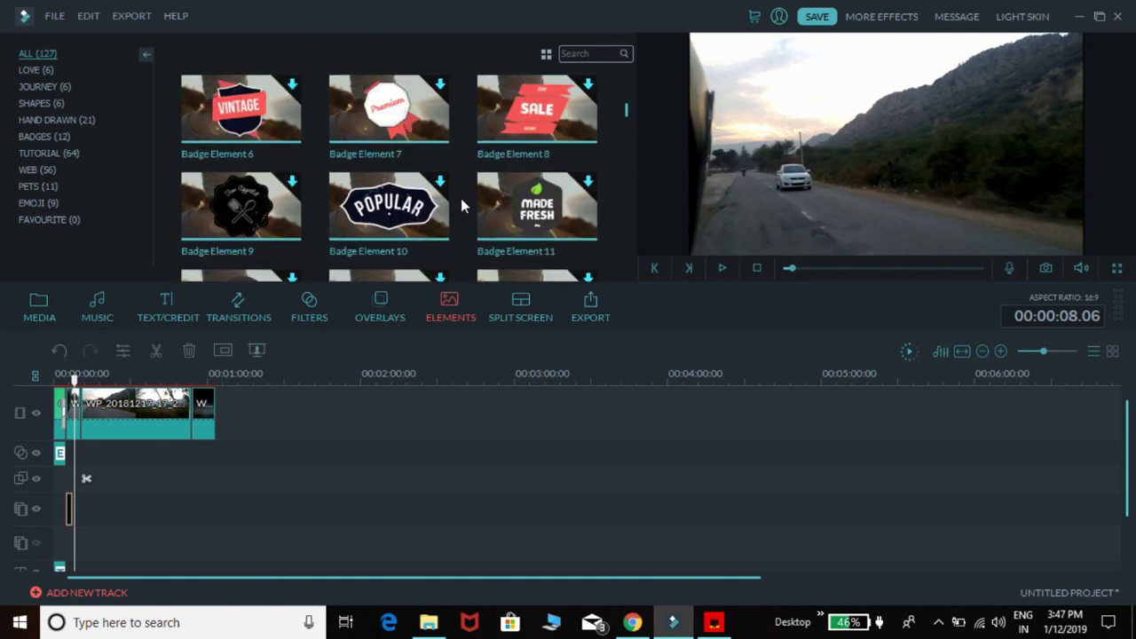
{"action": "scroll", "coordinate": [460, 199], "scroll_direction": "down", "scroll_amount": 10}
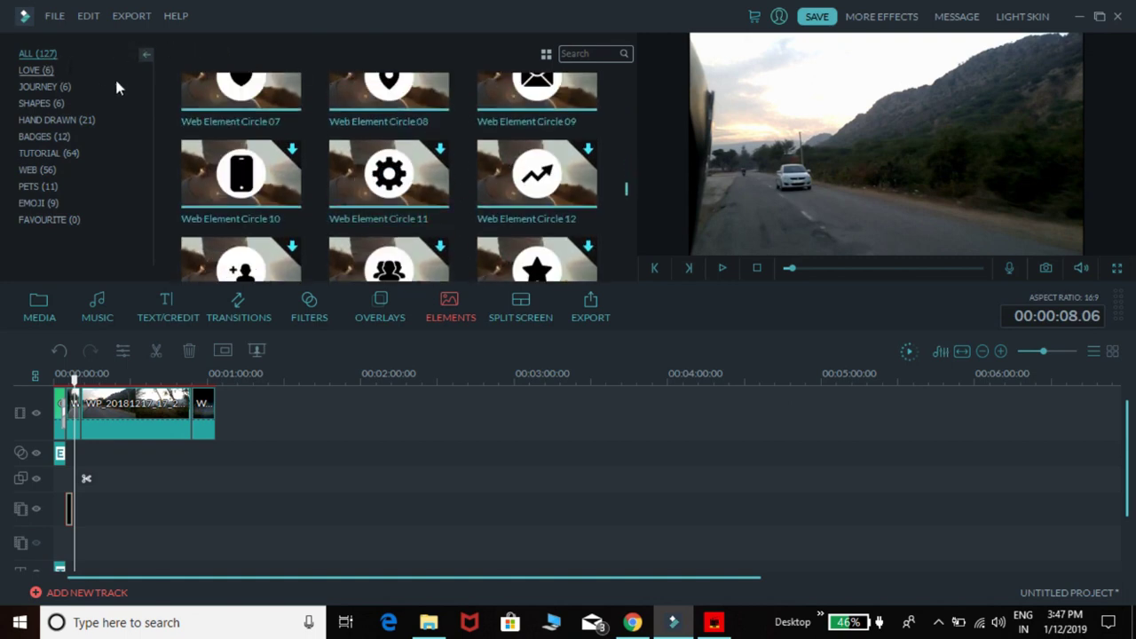
{"action": "left_click", "coordinate": [502, 325]}
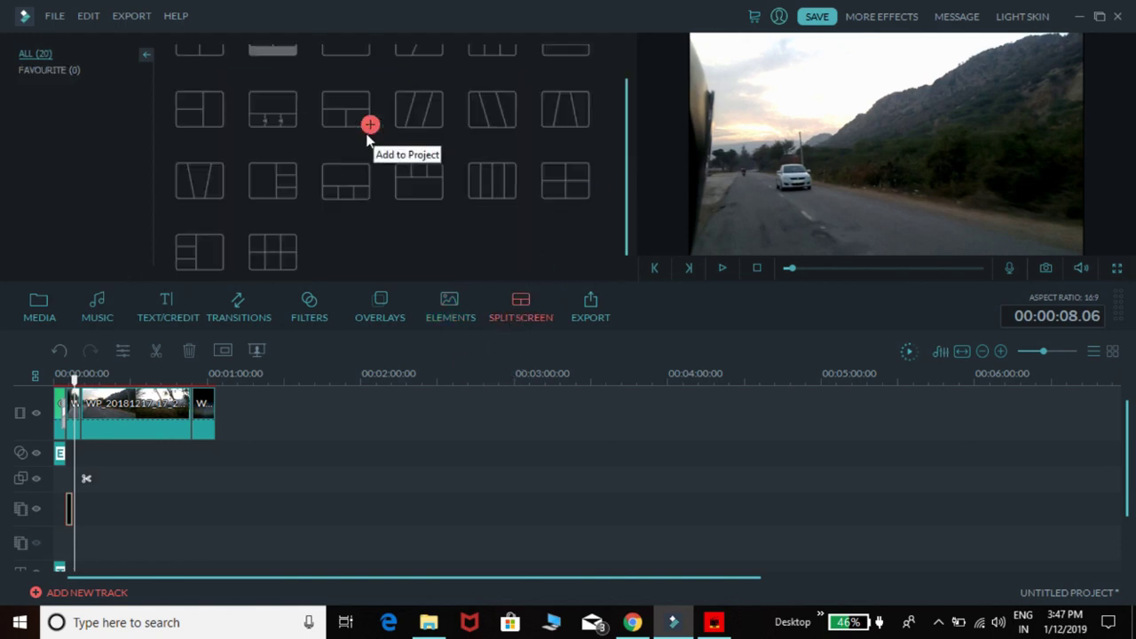
{"action": "scroll", "coordinate": [366, 142], "scroll_direction": "up", "scroll_amount": 1}
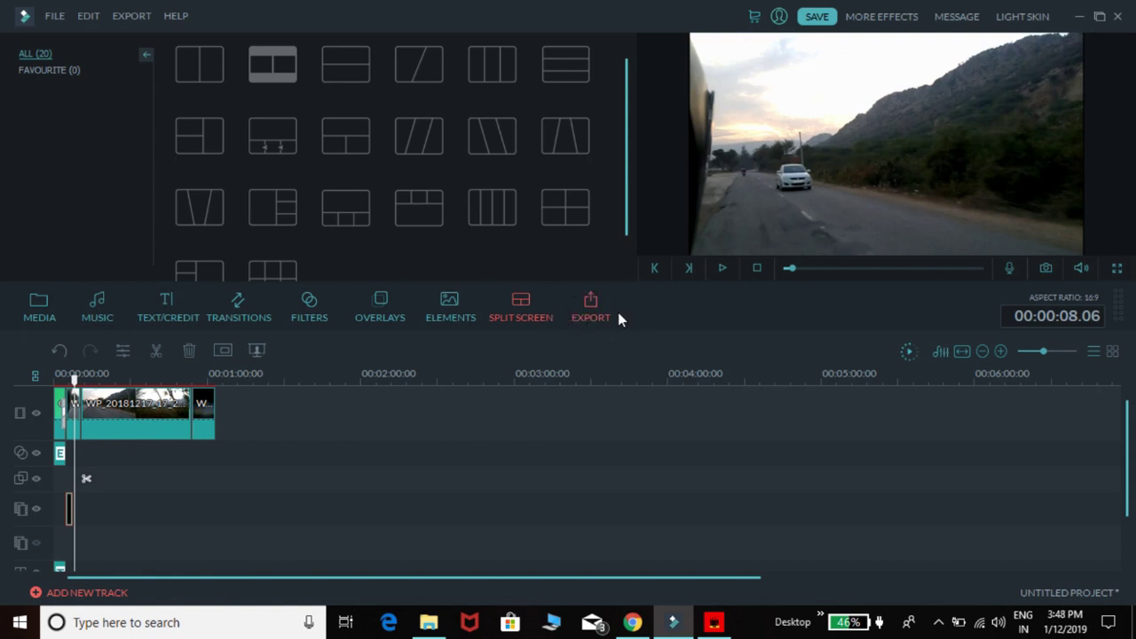
{"action": "left_click", "coordinate": [590, 310]}
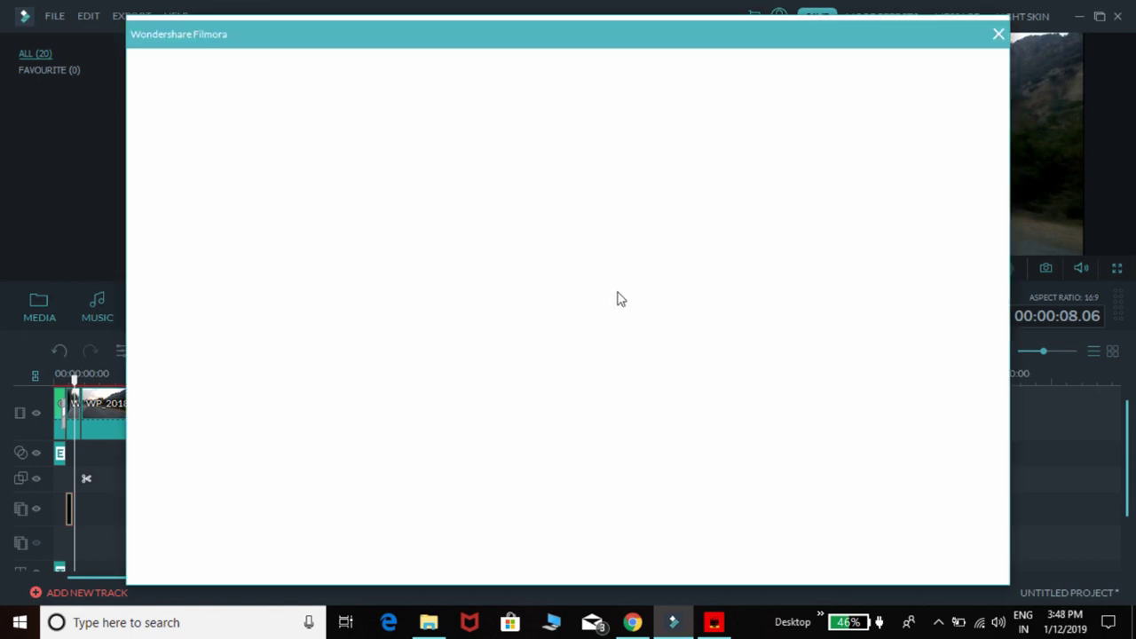
{"action": "left_click", "coordinate": [999, 36]}
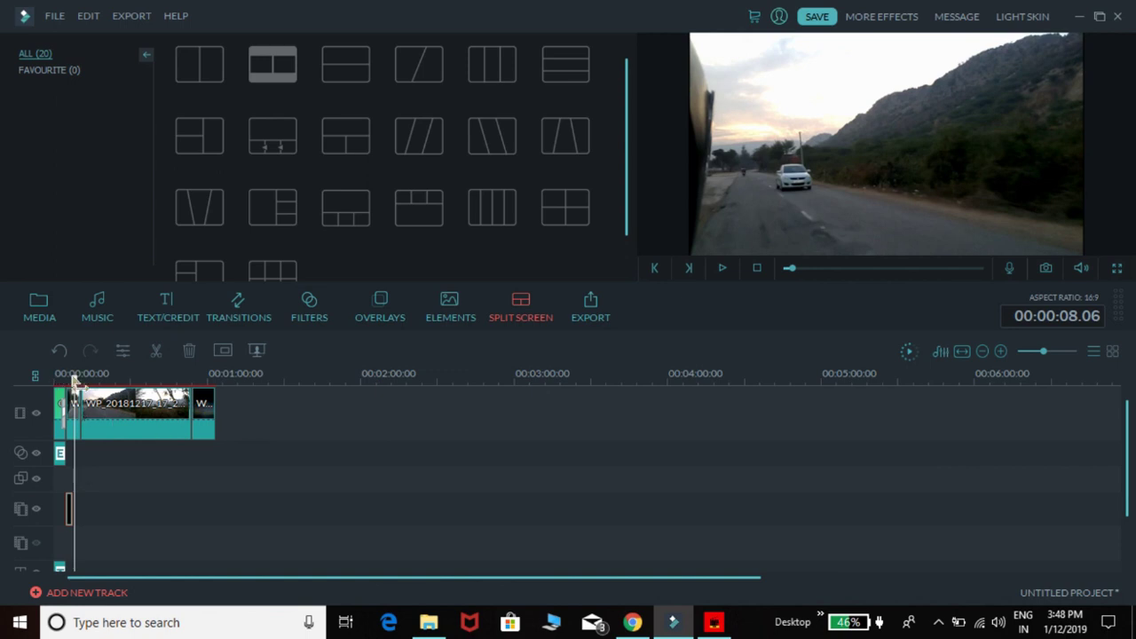
Show the media library and play the edited timeline from 00:00:00.00, switching the preview to full screen.
{"action": "left_click_drag", "start_coordinate": [76, 380], "coordinate": [55, 380]}
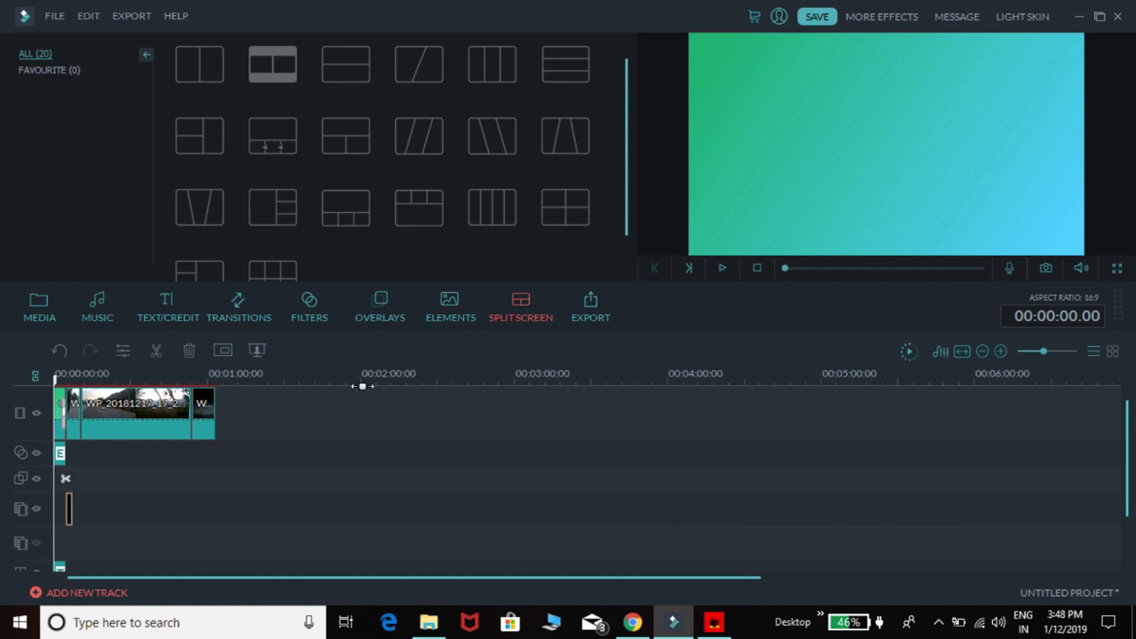
{"action": "left_click", "coordinate": [43, 320]}
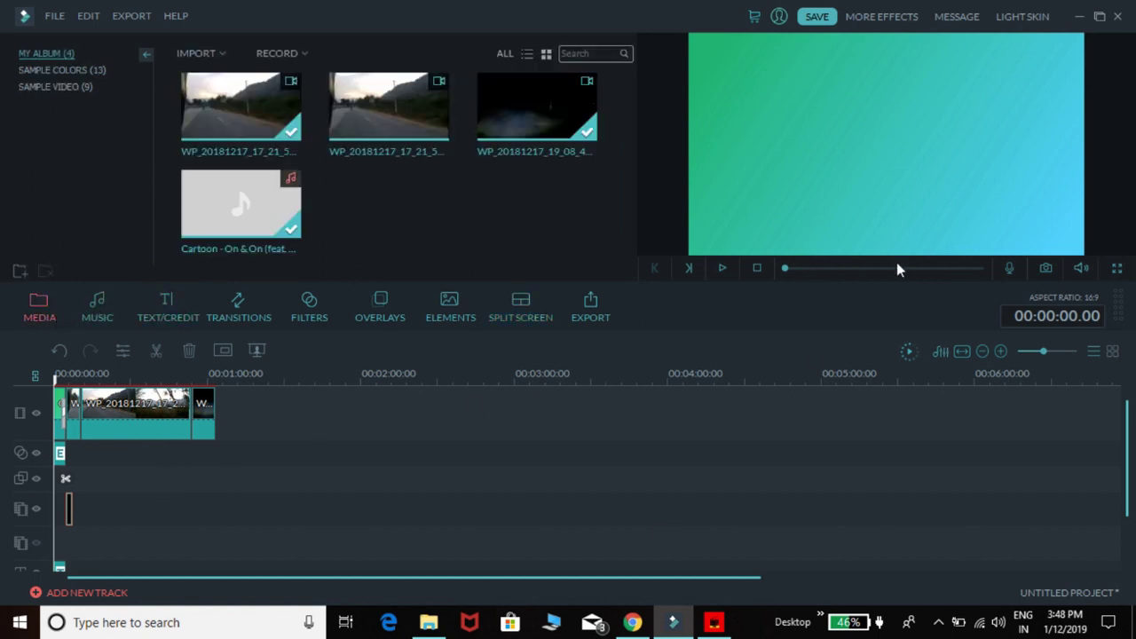
{"action": "left_click", "coordinate": [721, 268]}
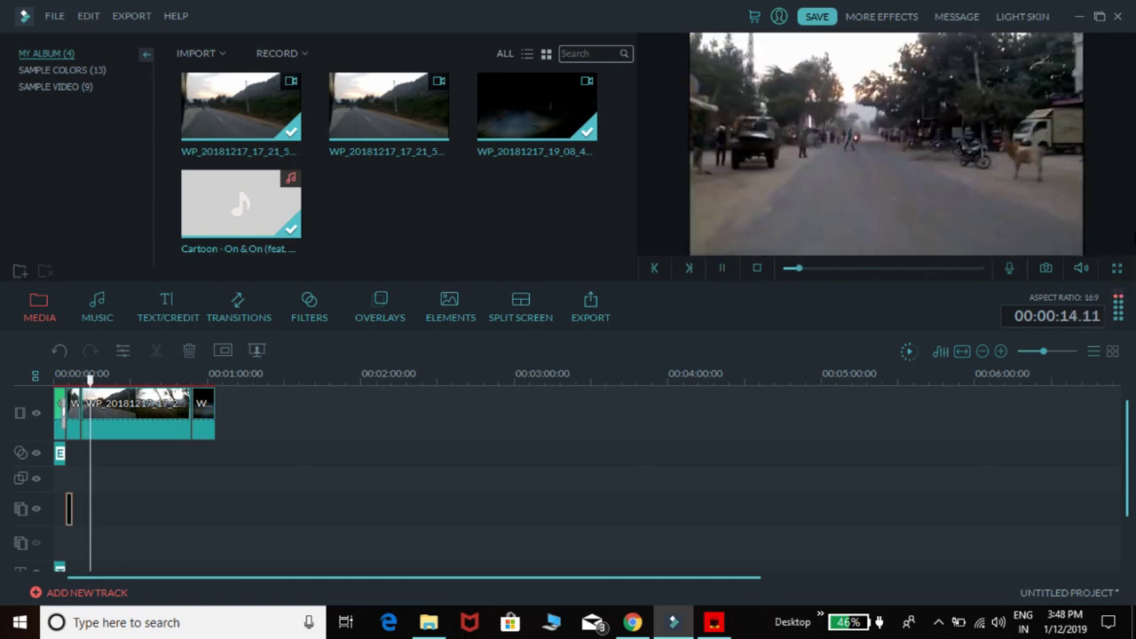
{"action": "left_click", "coordinate": [1116, 268]}
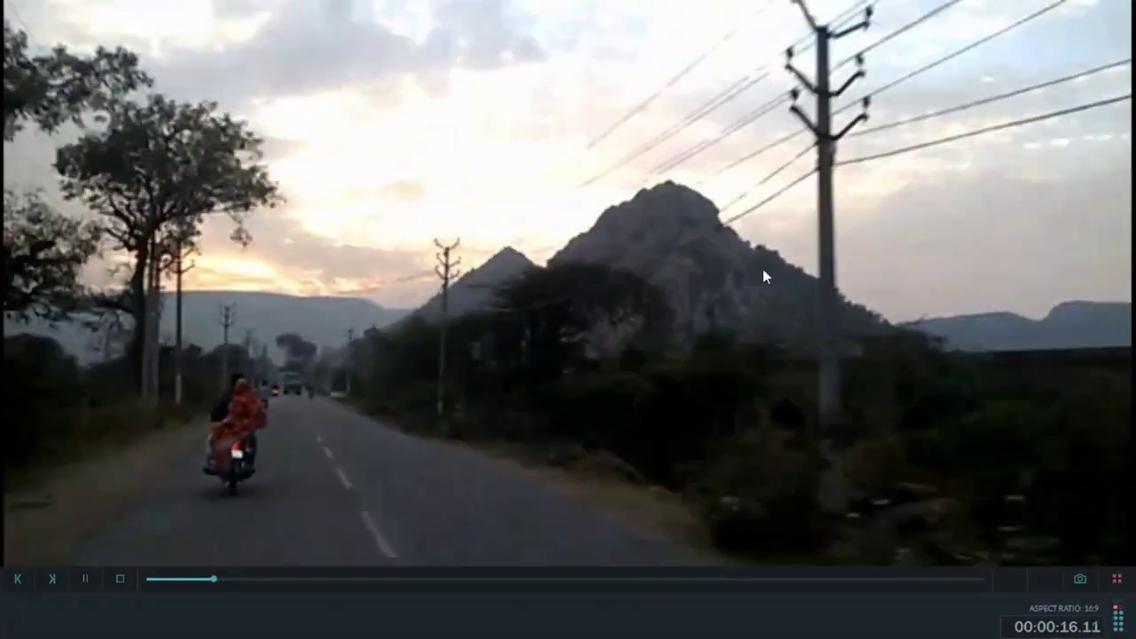